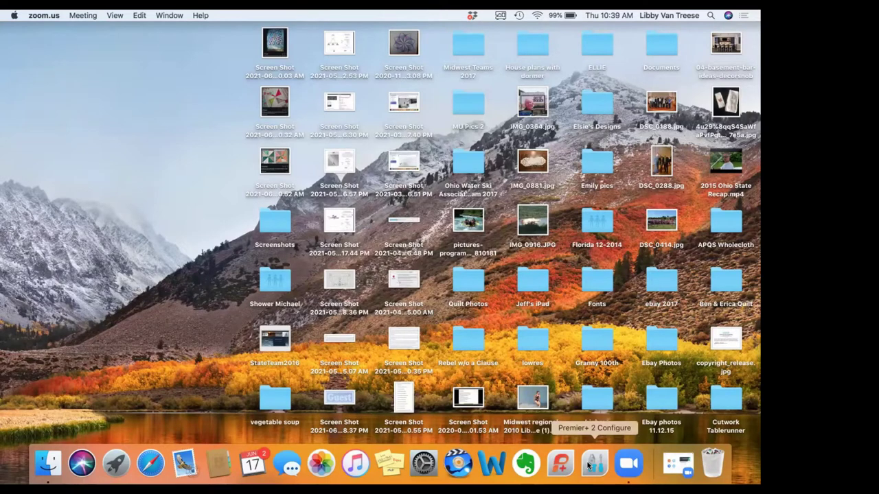
Open Premier+ 2 Configure, reposition its window and display the available utilities.
click(588, 465)
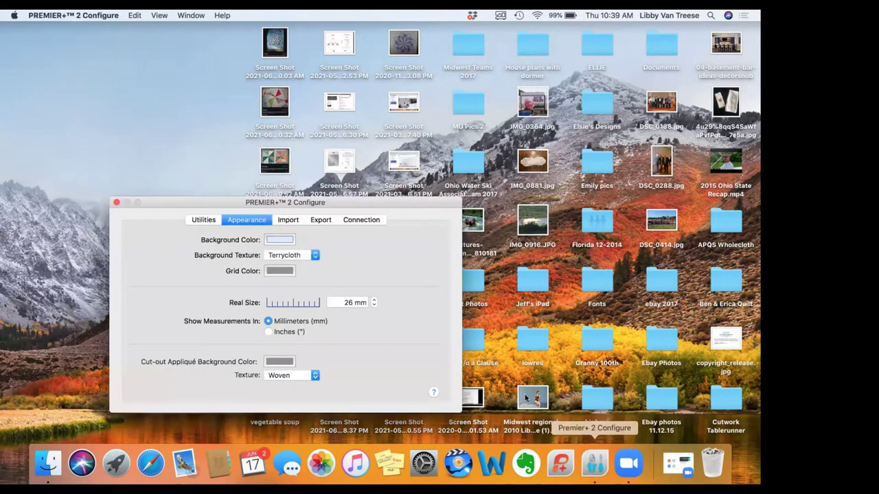
drag(377, 199, 386, 147)
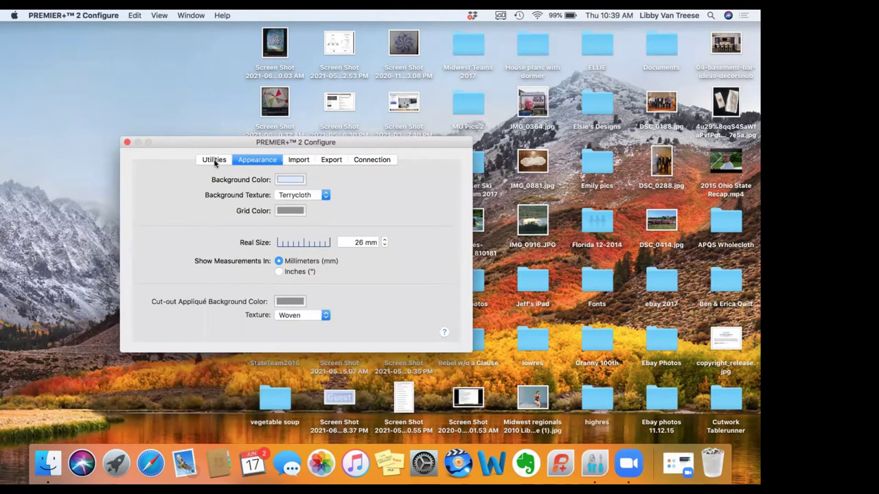
click(214, 160)
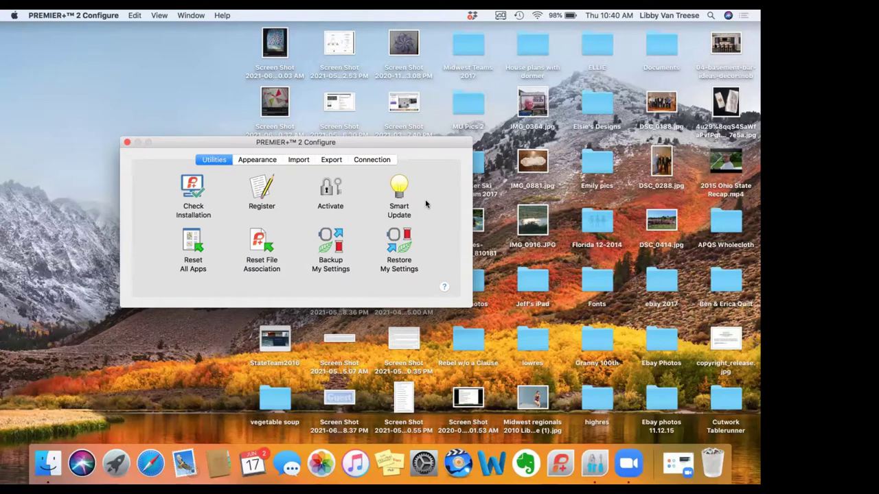
Set the background texture to Woven in the appearance settings.
click(266, 160)
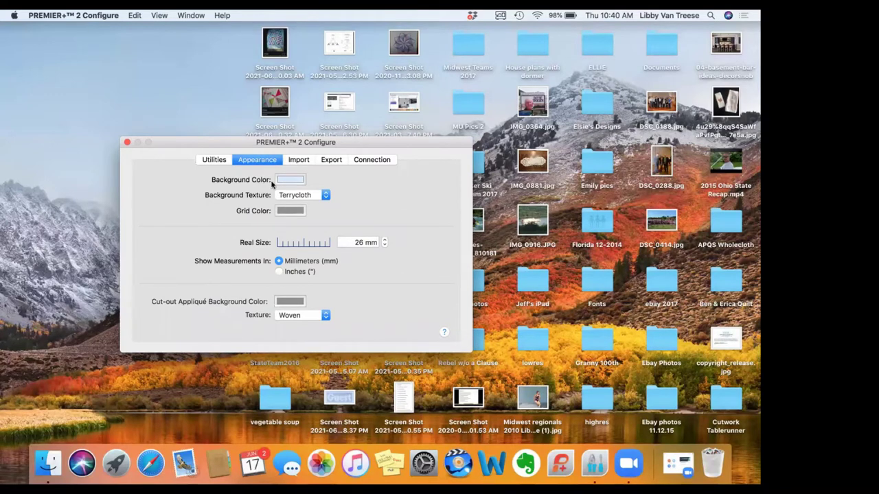
click(328, 199)
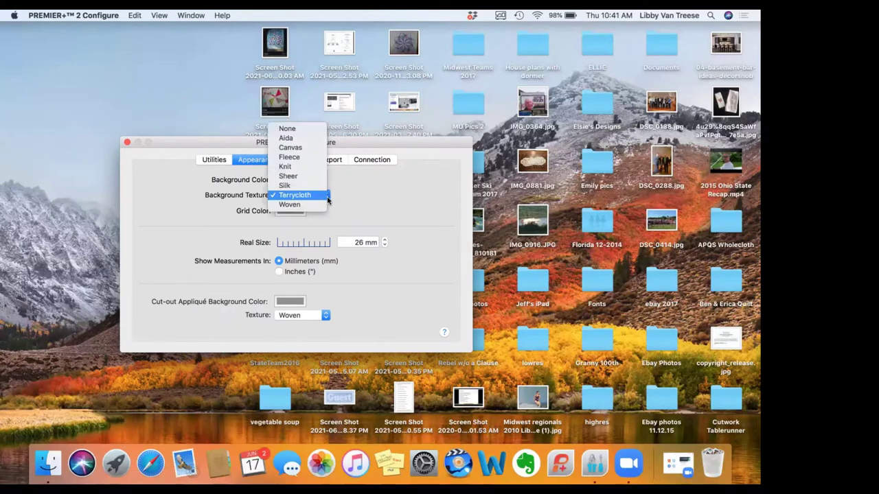
click(309, 204)
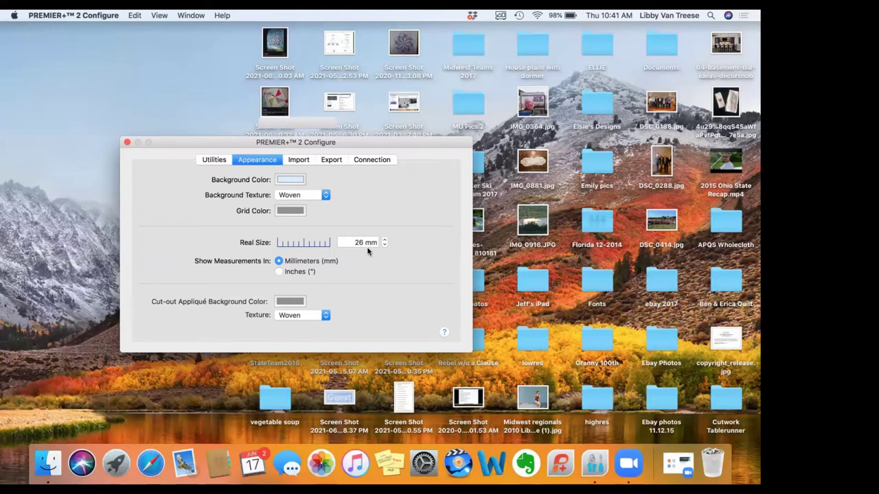
mouse_move(358, 242)
Review the import thread range, export and connection settings, and close the configuration window.
click(299, 160)
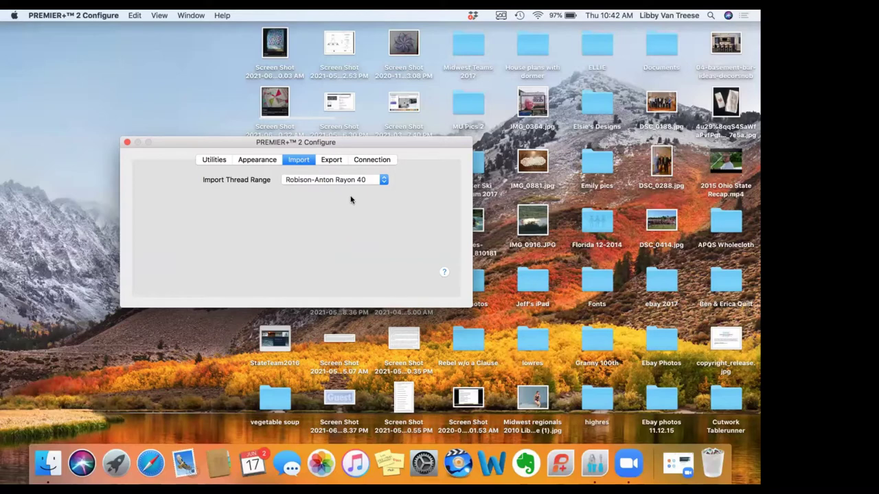
click(384, 180)
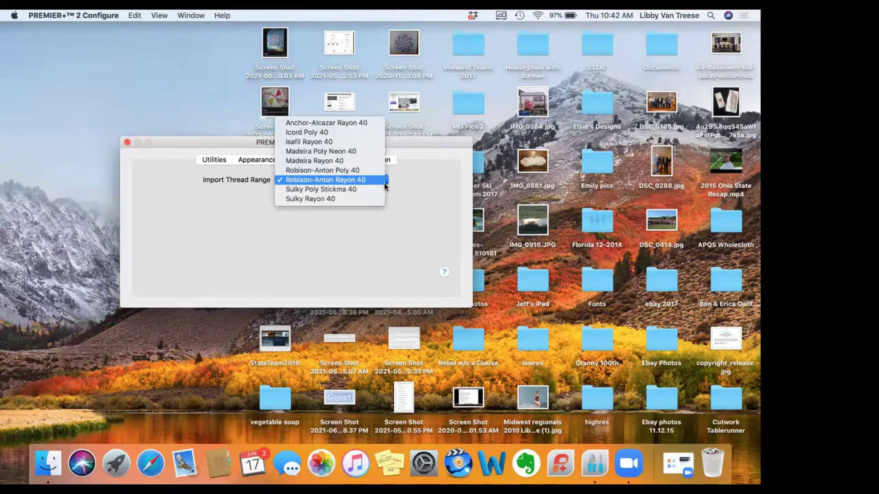
click(370, 240)
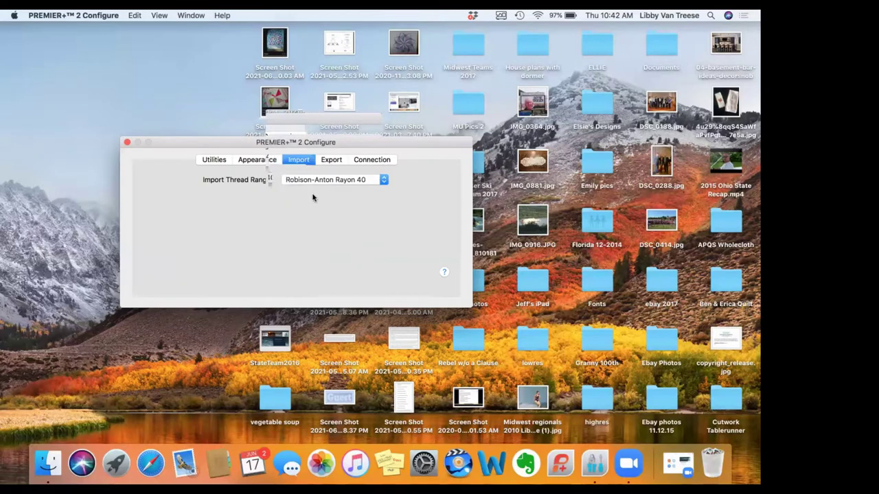
click(325, 160)
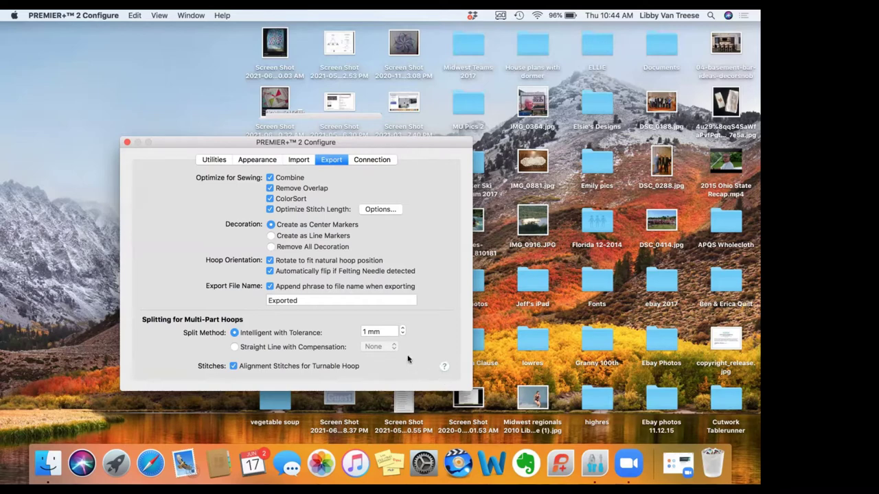
click(373, 160)
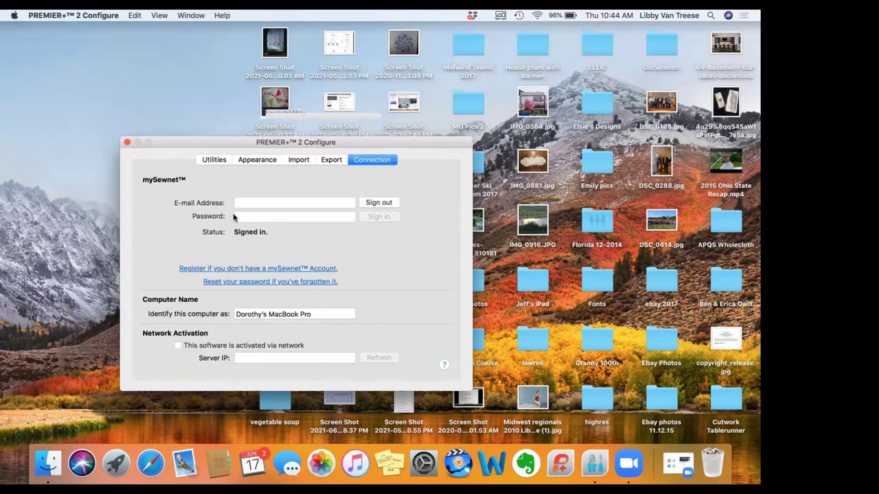
click(126, 143)
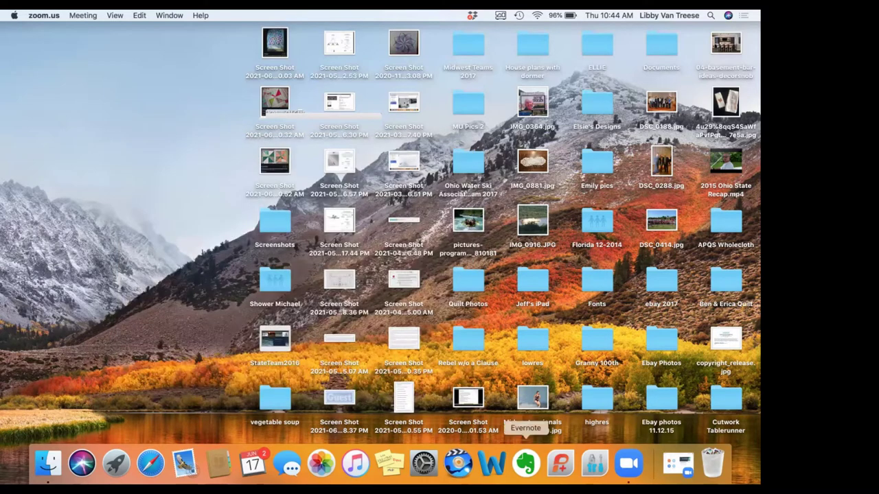
Switch to Premier+ 2 Embroidery, review the grid size and overlap preferences, and close them.
click(561, 464)
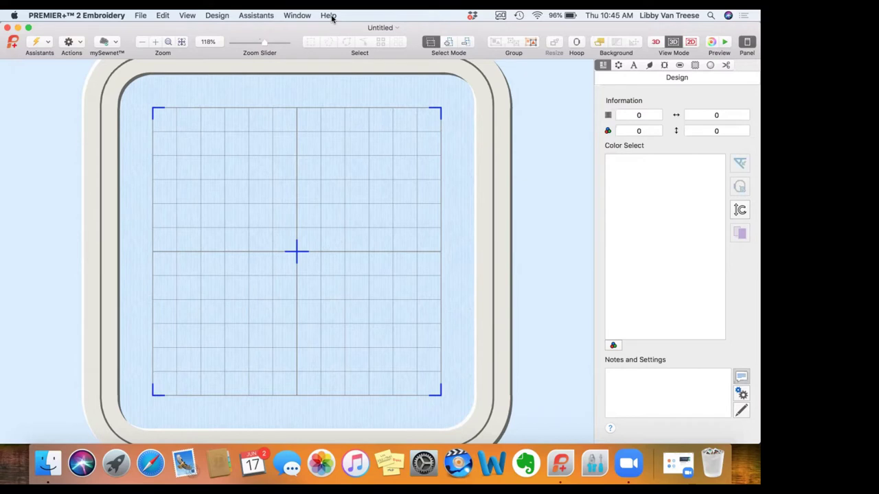
click(96, 14)
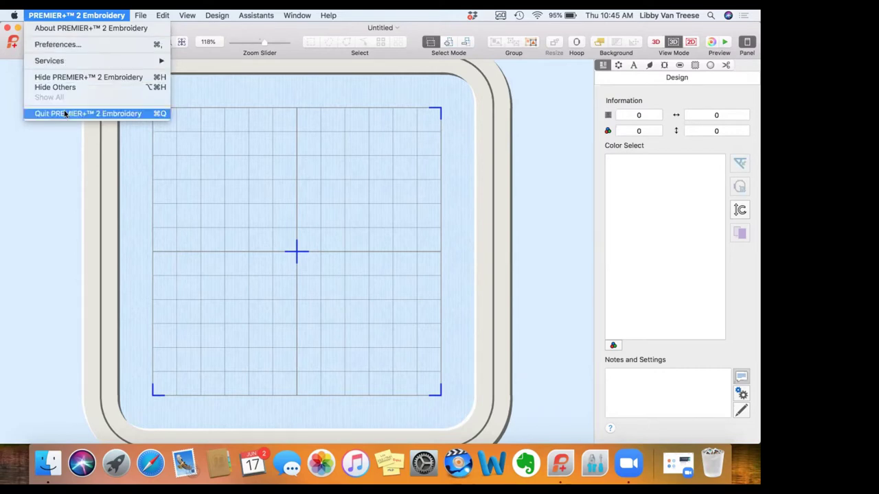
click(85, 45)
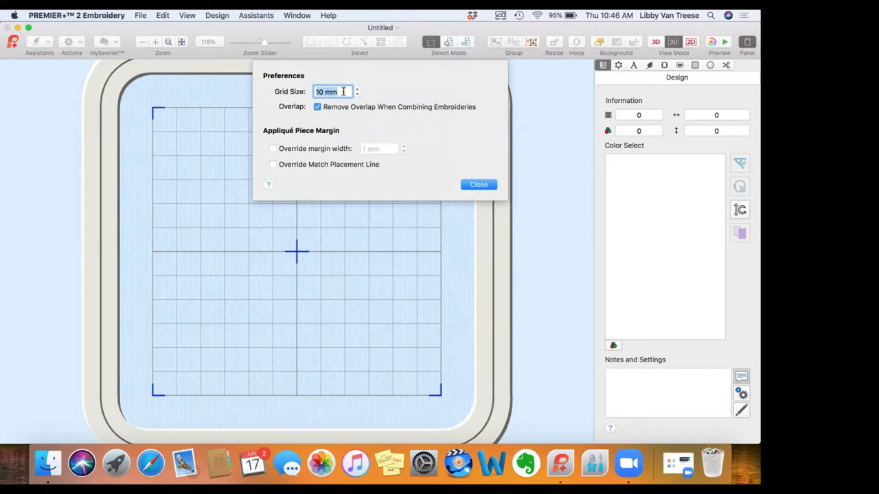
mouse_move(343, 92)
click(478, 185)
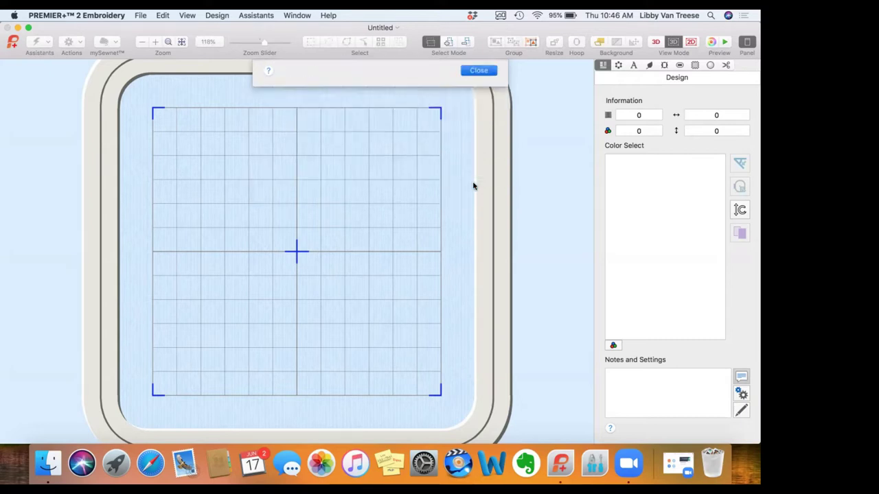
click(103, 15)
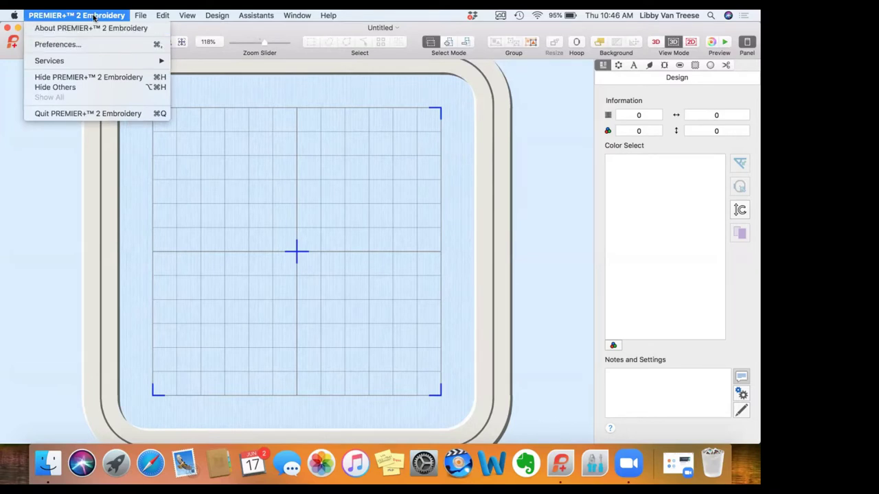
mouse_move(139, 16)
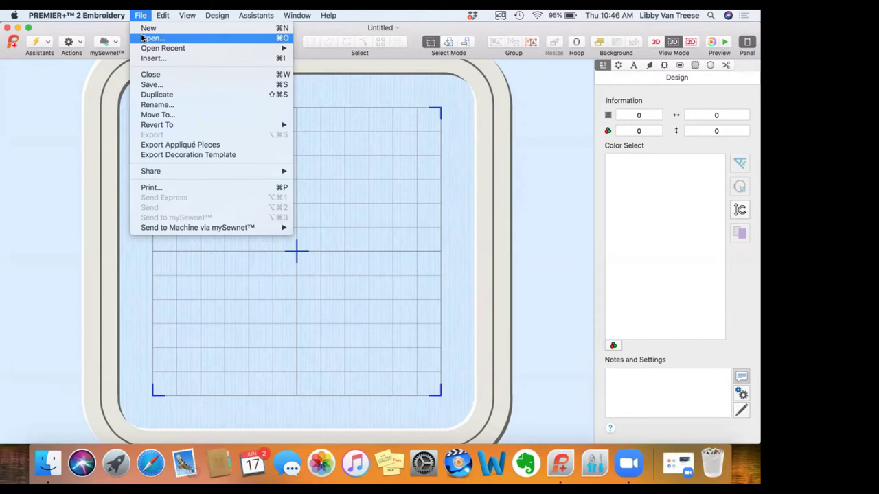
mouse_move(143, 53)
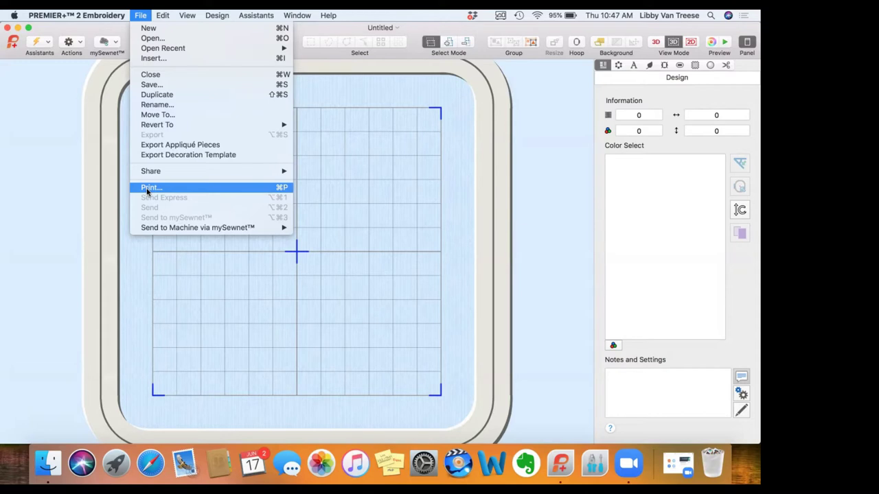
mouse_move(189, 232)
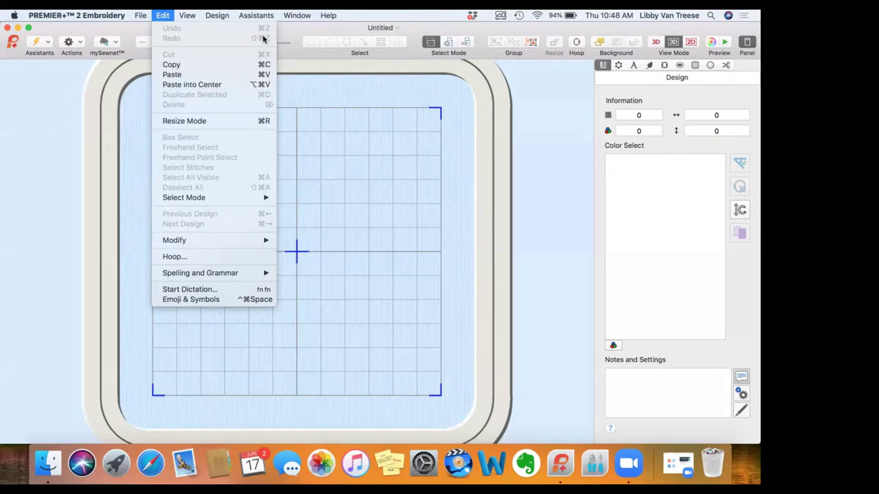
mouse_move(187, 15)
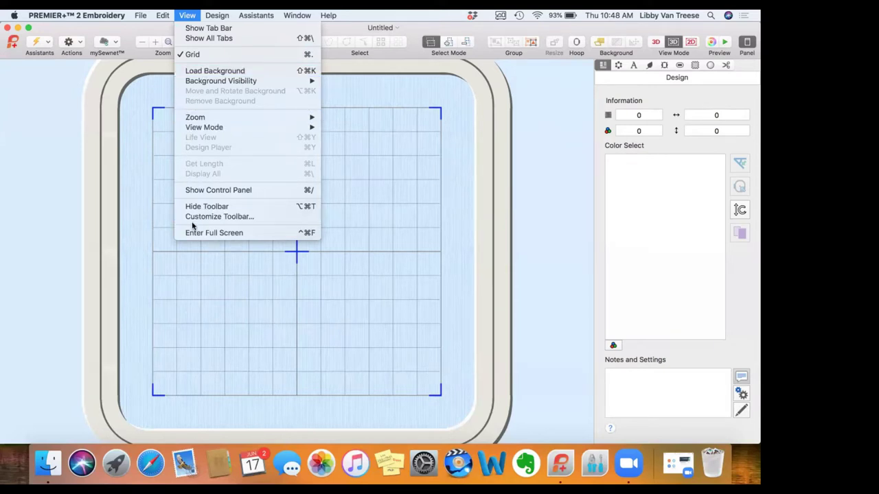
mouse_move(215, 17)
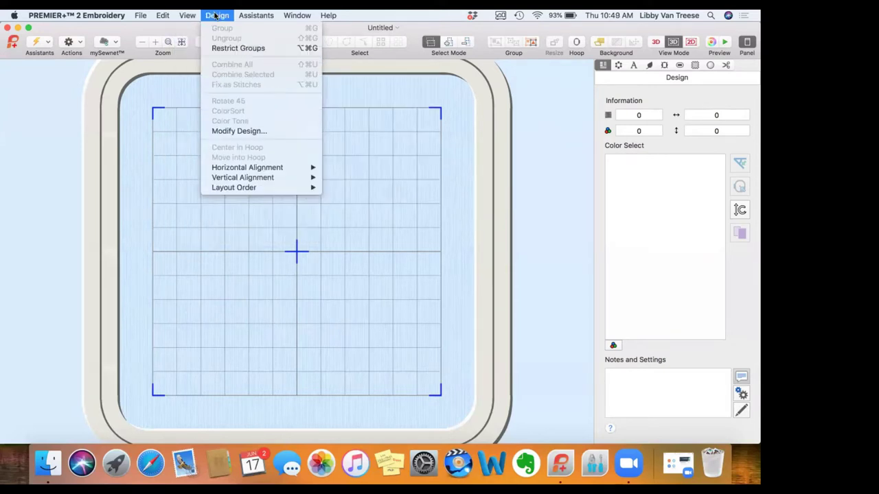
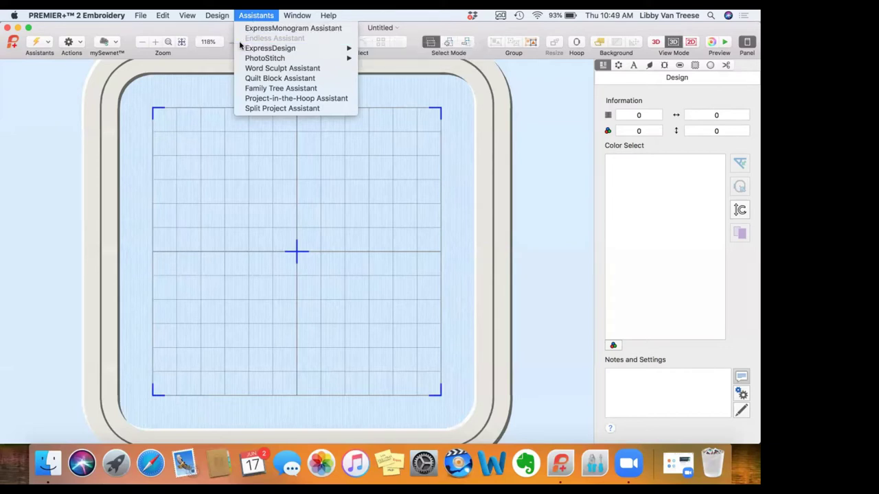
Open the Project-in-the-Hoop Assistant and preview the Big Title, Blank and Sketch Book styles of the Book Cover category.
mouse_move(244, 49)
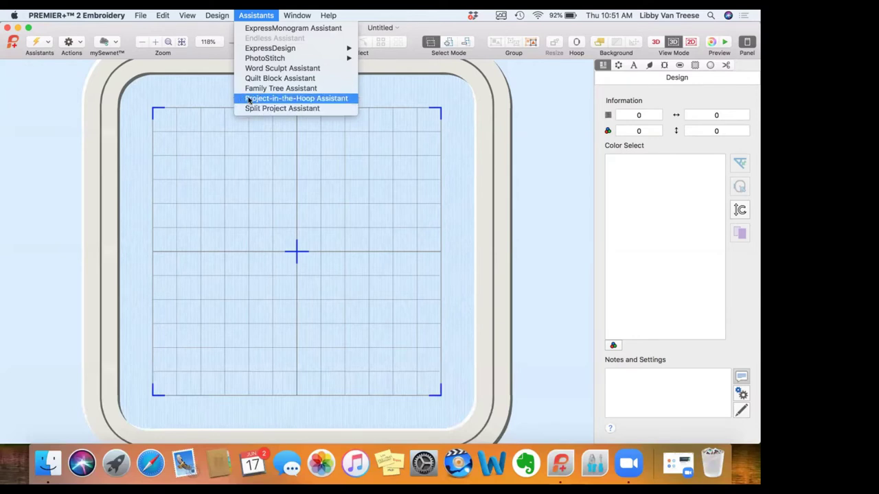
click(249, 100)
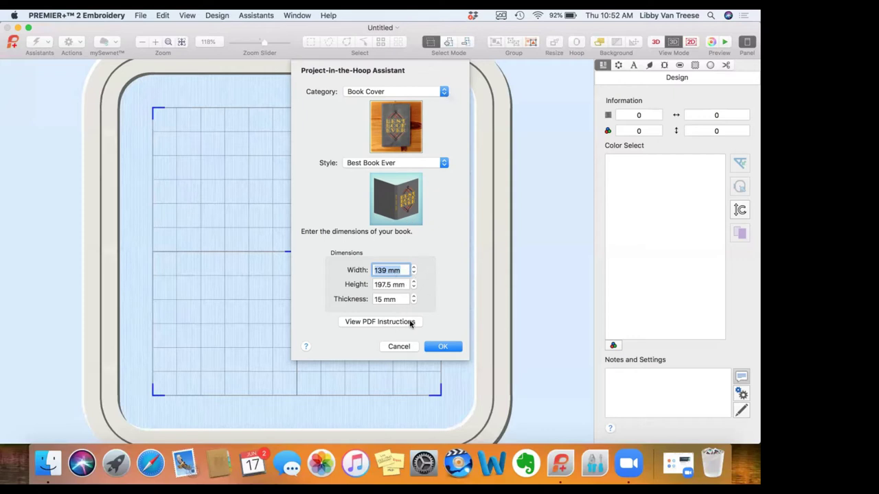
mouse_move(408, 208)
mouse_down()
mouse_move(426, 199)
mouse_move(396, 215)
mouse_up()
click(445, 165)
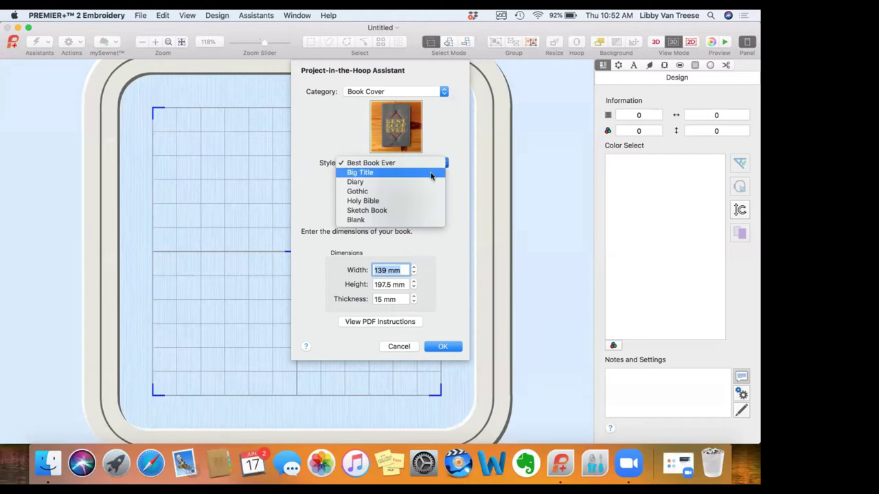
click(432, 177)
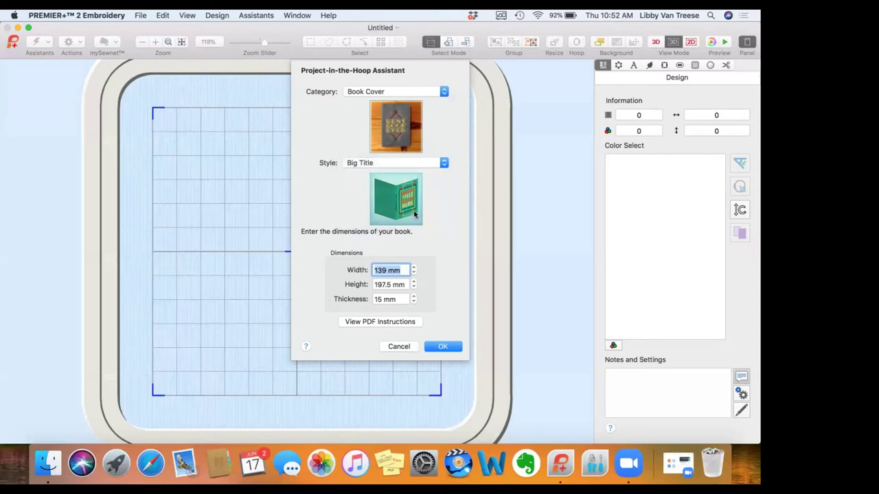
click(444, 165)
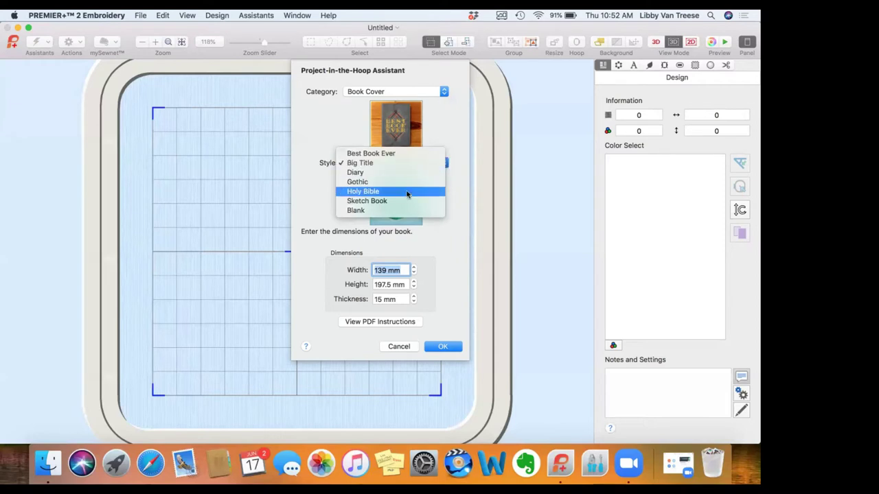
click(381, 210)
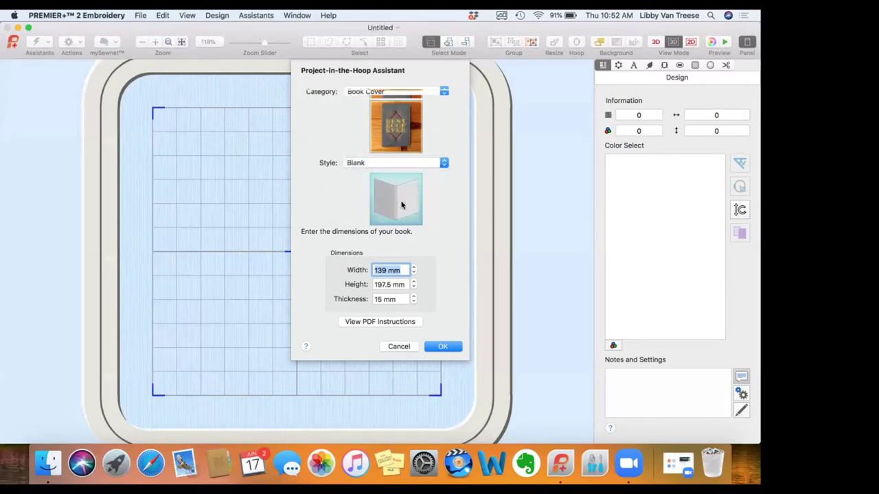
click(443, 165)
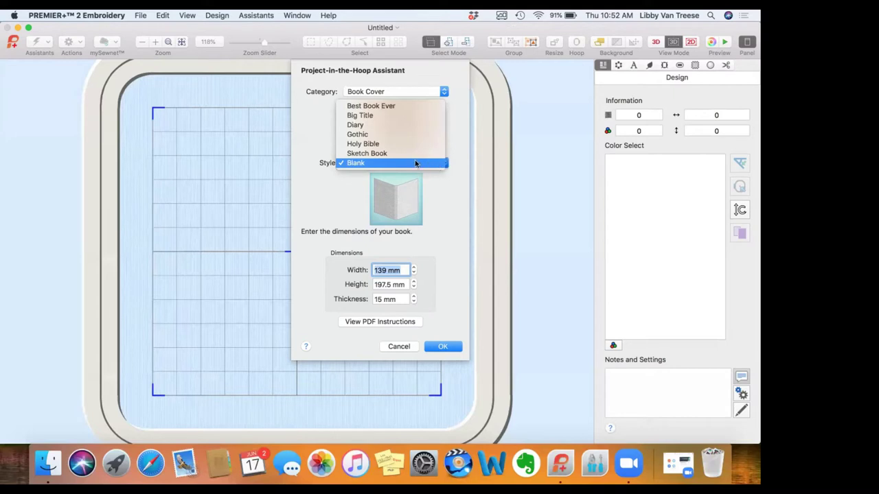
click(416, 154)
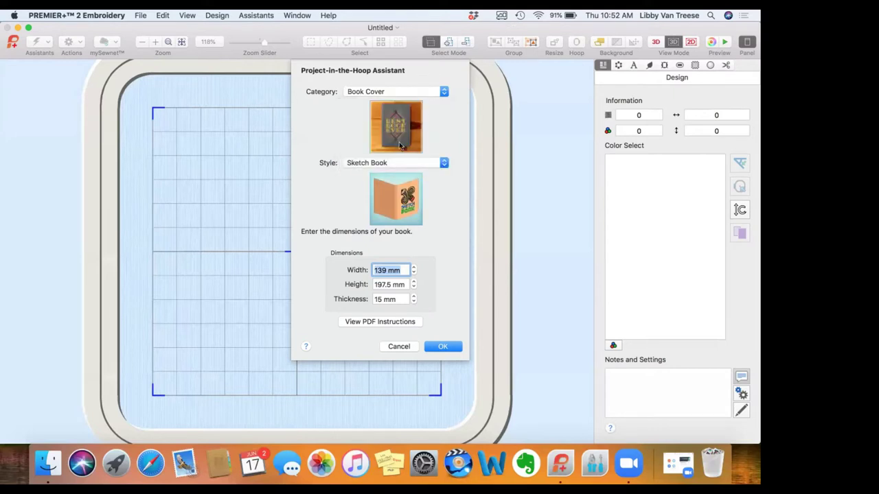
Set the project category to Keyring and its style to Flower.
click(444, 96)
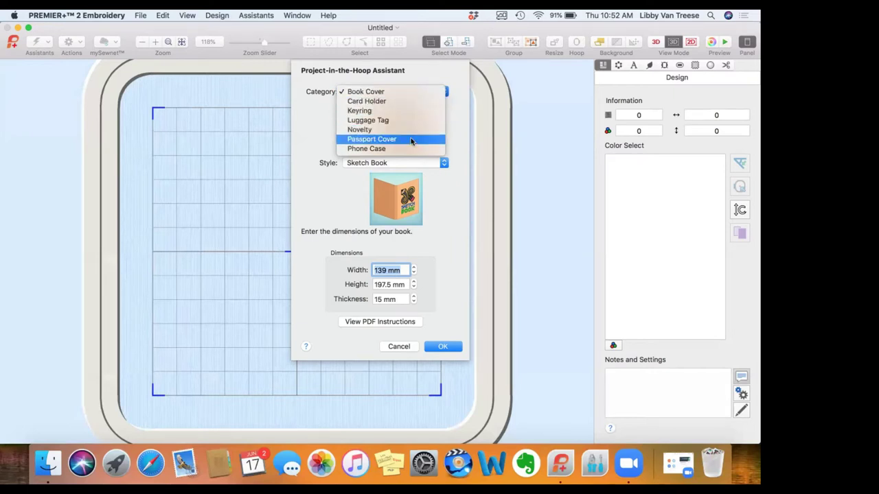
click(378, 113)
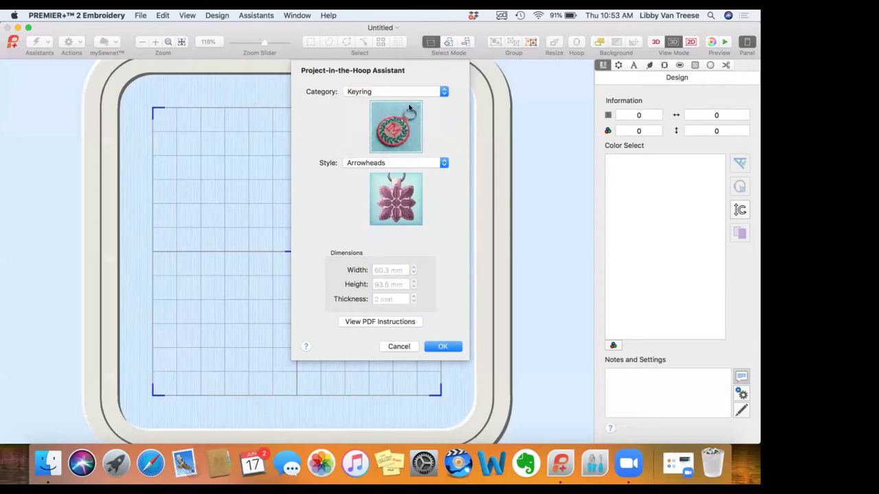
click(444, 165)
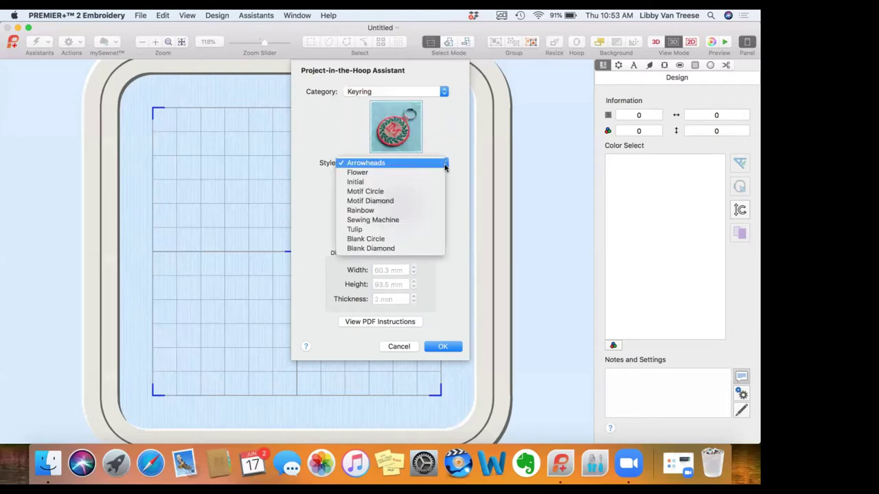
click(418, 173)
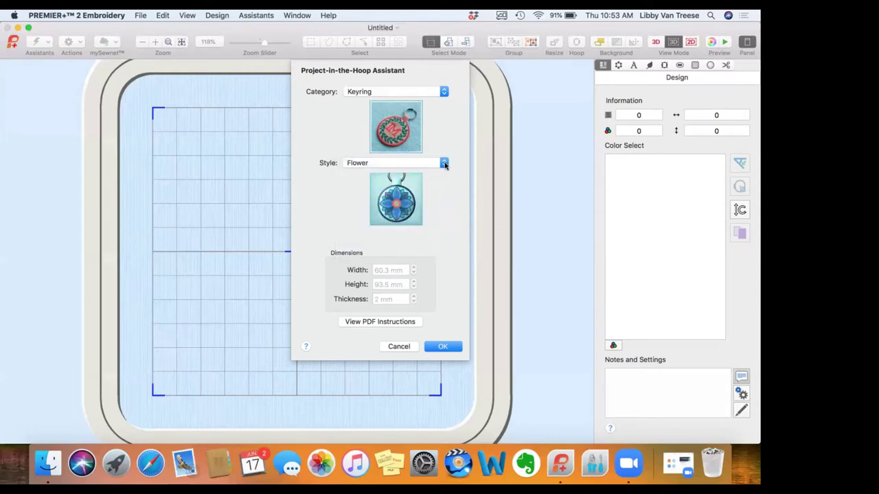
Preview the Motif Circle style of the Keyring category and close the Project-in-the-Hoop Assistant without creating a project.
click(444, 164)
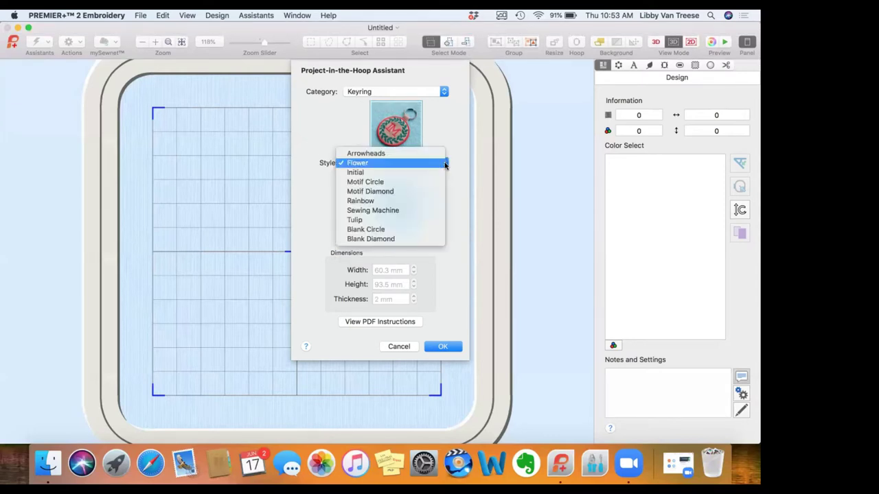
click(381, 183)
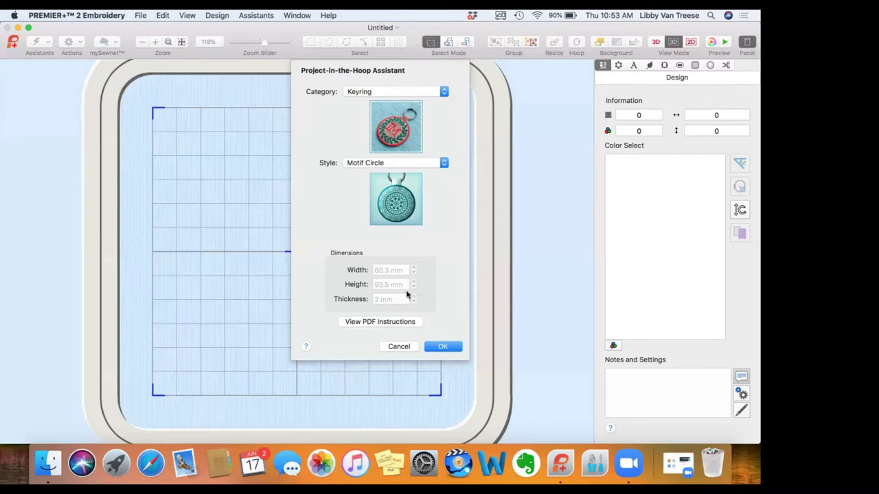
click(406, 348)
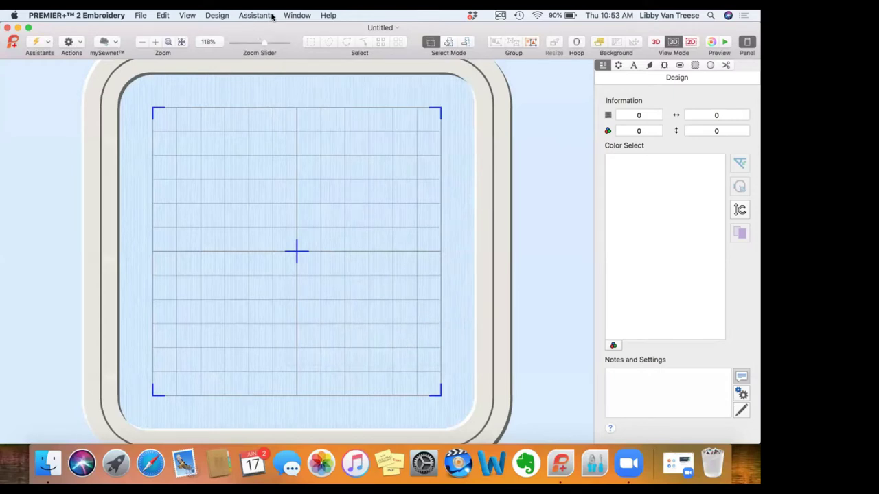
Review the available window, help and design commands.
click(296, 16)
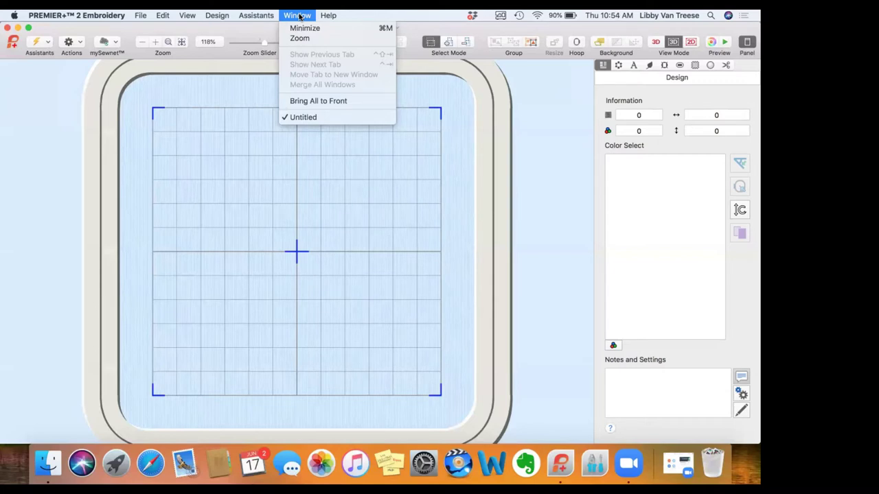
mouse_move(323, 15)
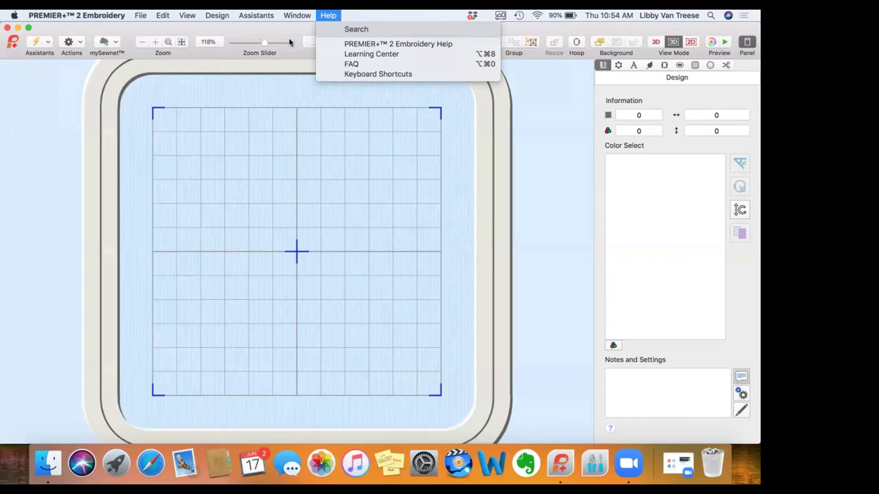
mouse_move(140, 16)
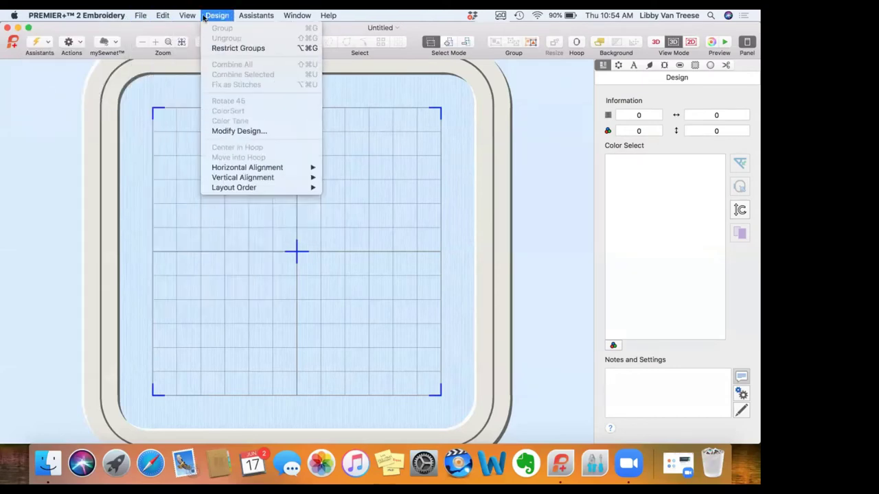
click(2, 127)
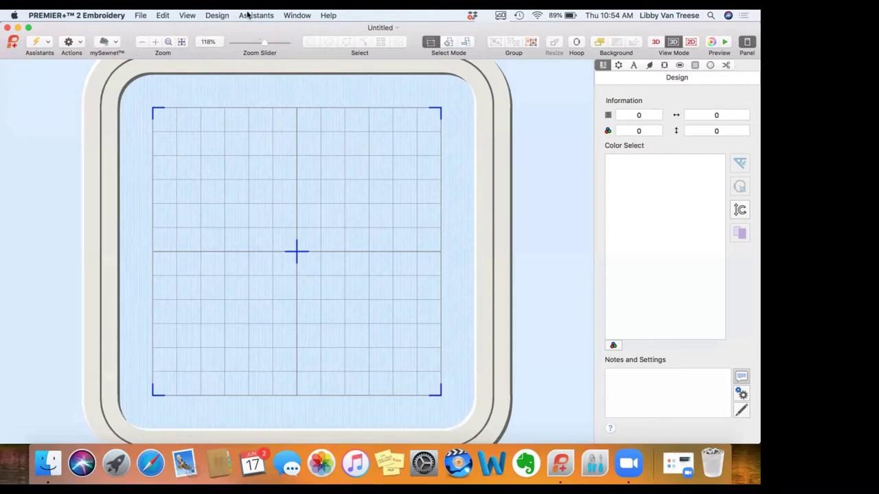
Review the available assistants, file commands, common editing actions and mySewnet options.
click(49, 44)
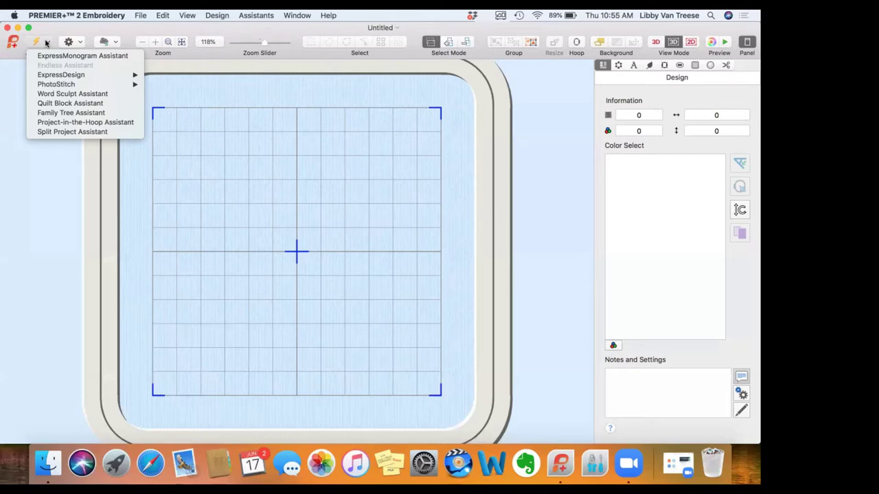
click(6, 94)
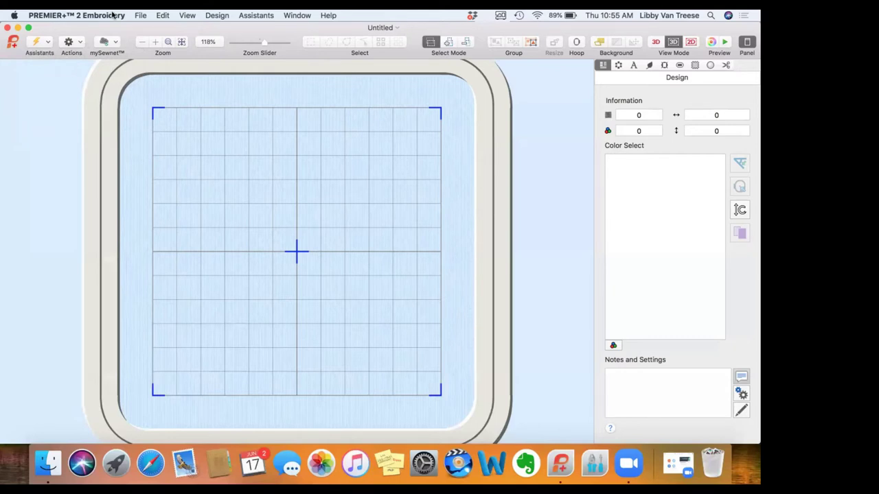
click(141, 15)
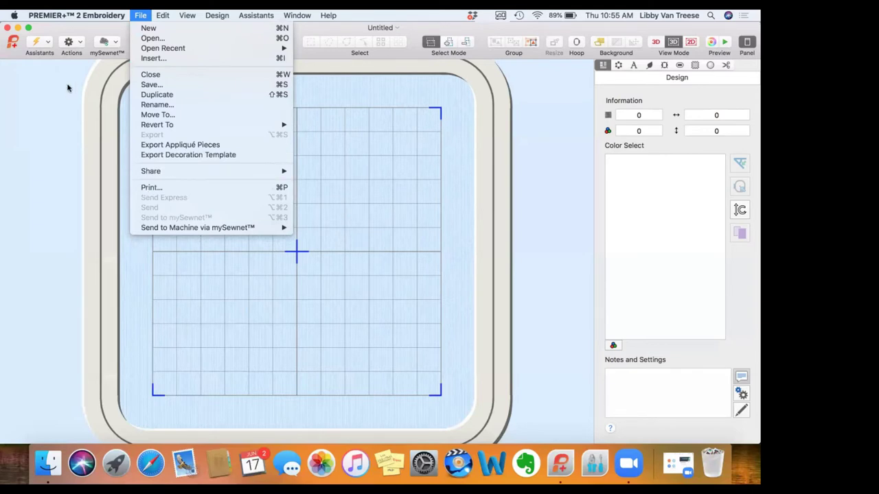
click(81, 43)
click(81, 43)
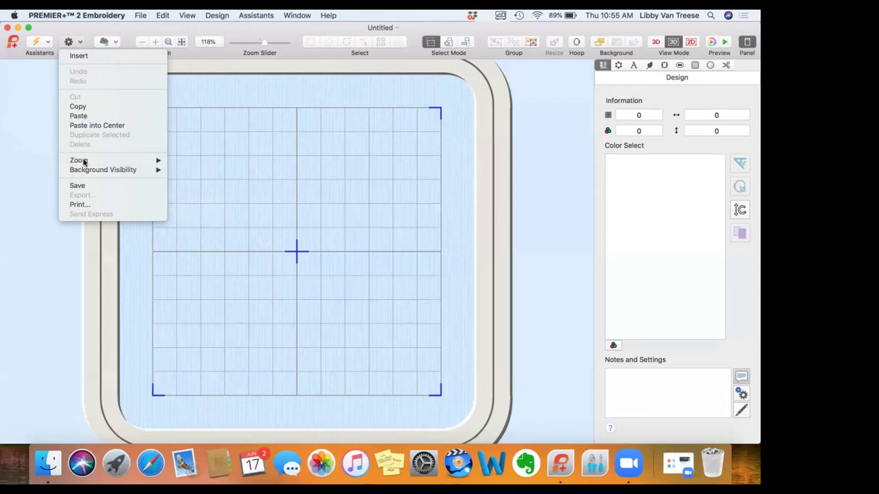
click(85, 27)
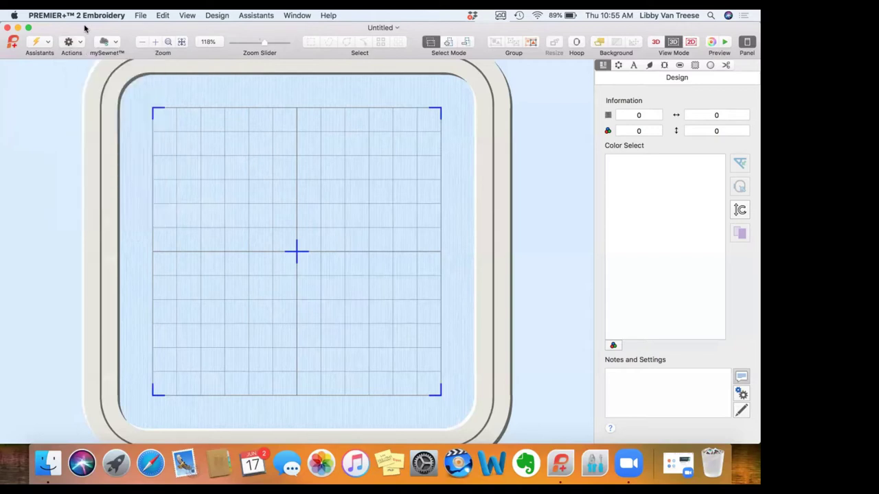
click(117, 43)
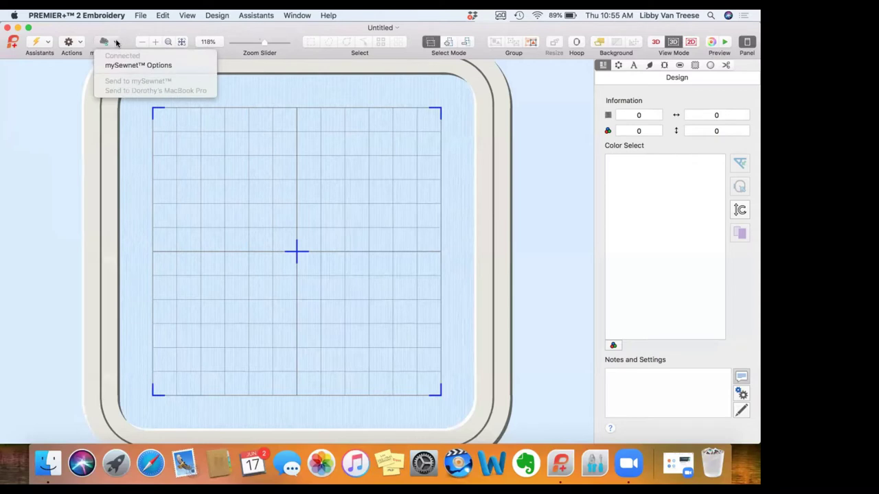
click(64, 105)
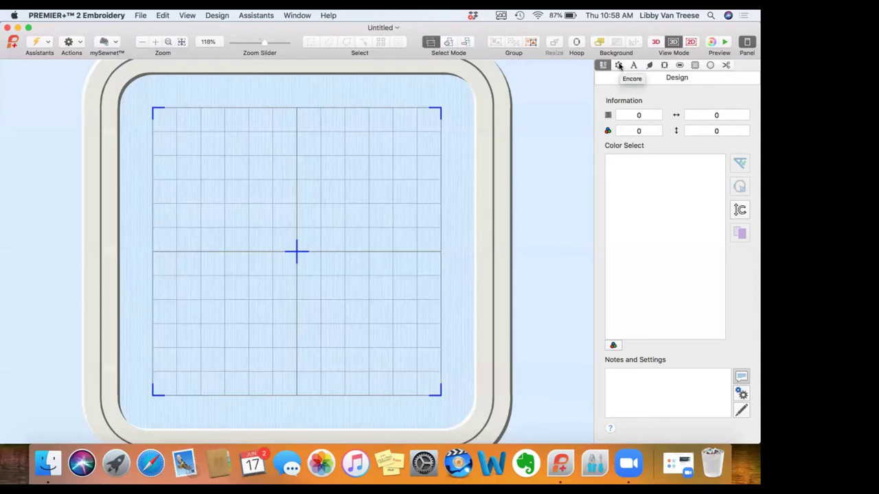
Examine the Encore options and the Letter settings, including the choice of lettering shapes and stitch types.
click(618, 65)
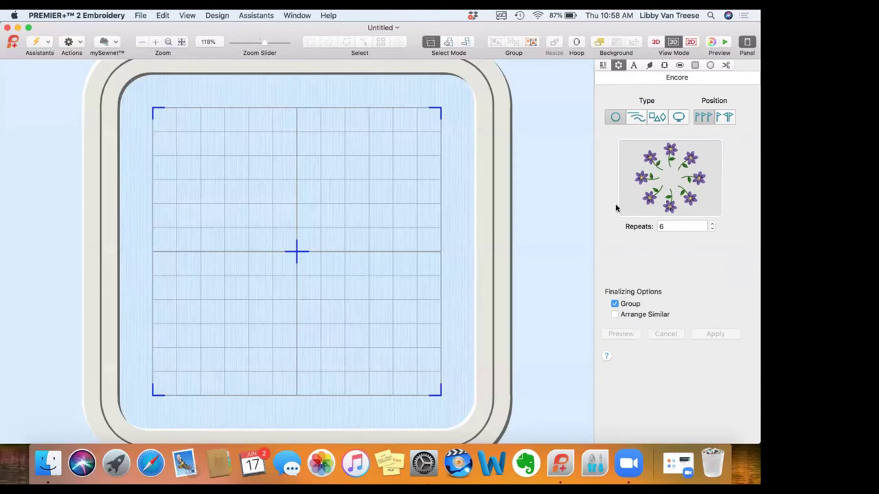
click(633, 65)
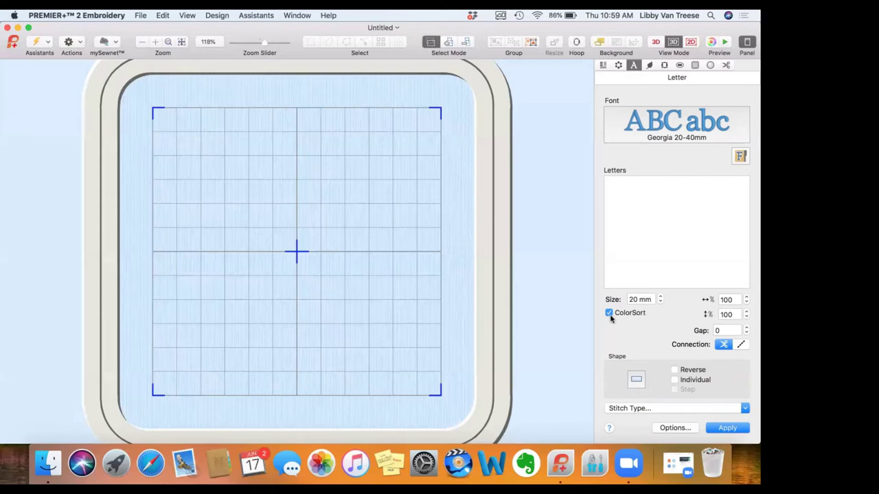
click(636, 380)
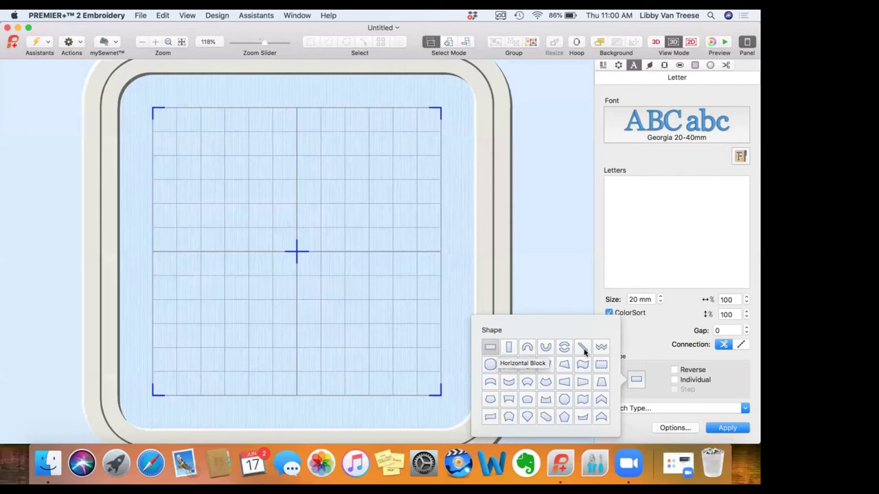
click(647, 335)
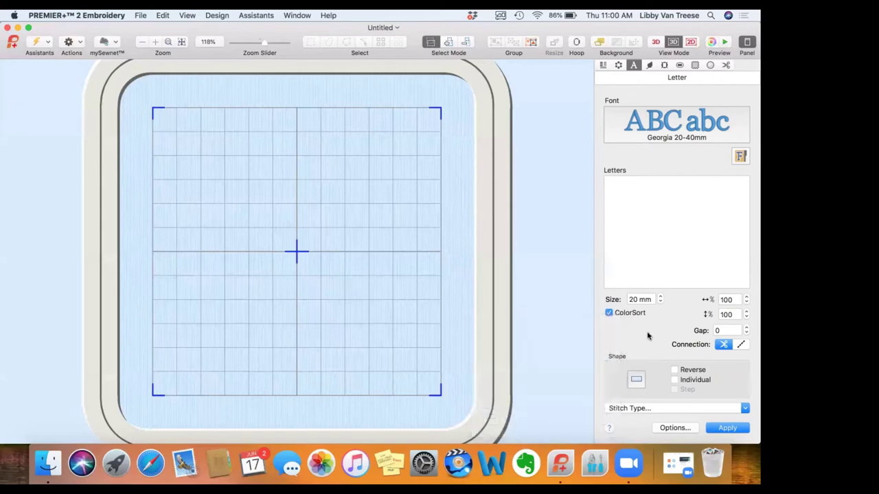
click(745, 409)
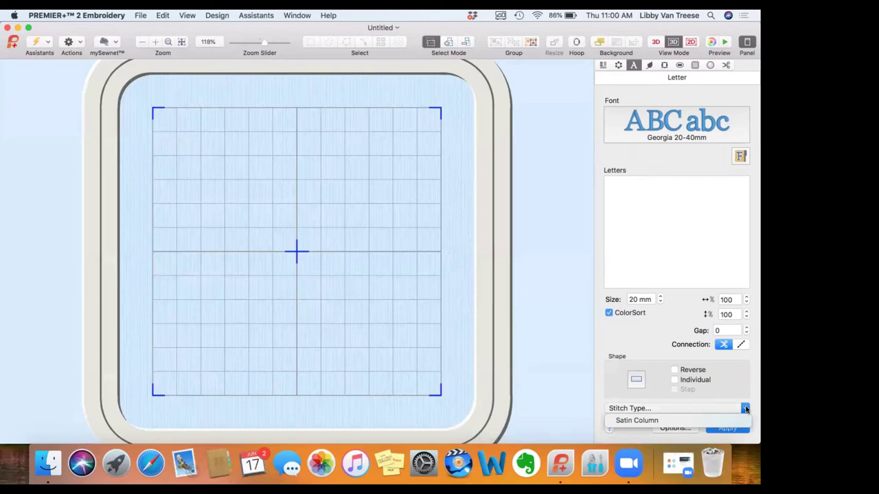
click(562, 396)
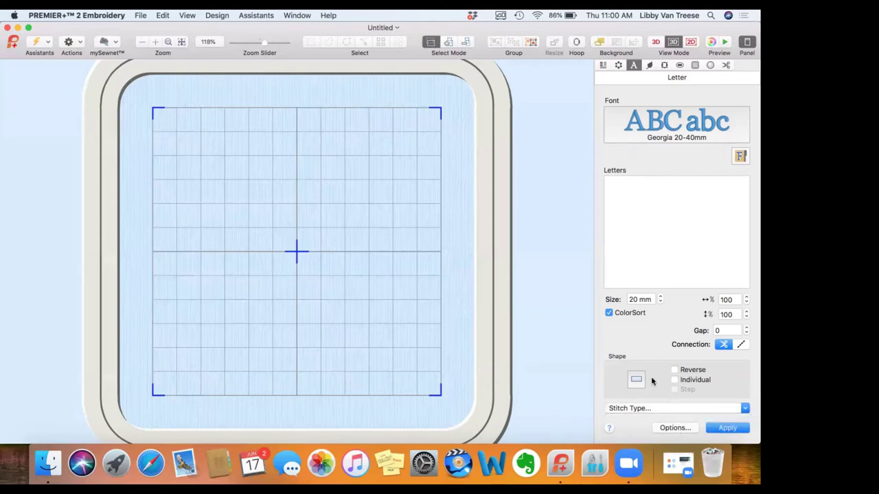
Open the lettering font list and examine the Applique, Children, Display, Elegant, Floral and Foam fonts.
click(650, 125)
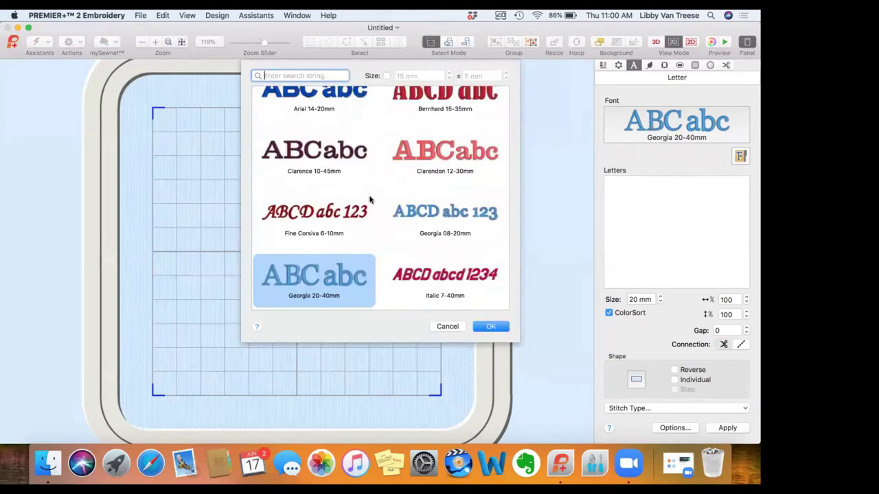
scroll(396, 195, down, 15)
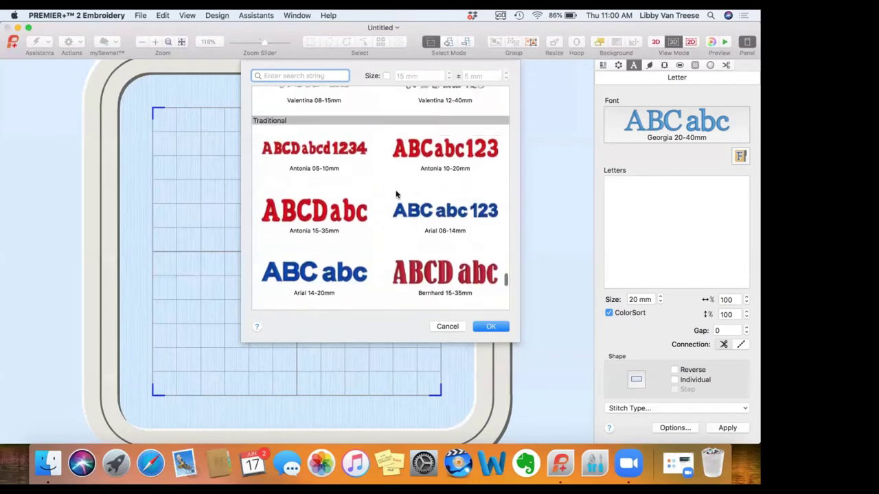
scroll(396, 194, up, 15)
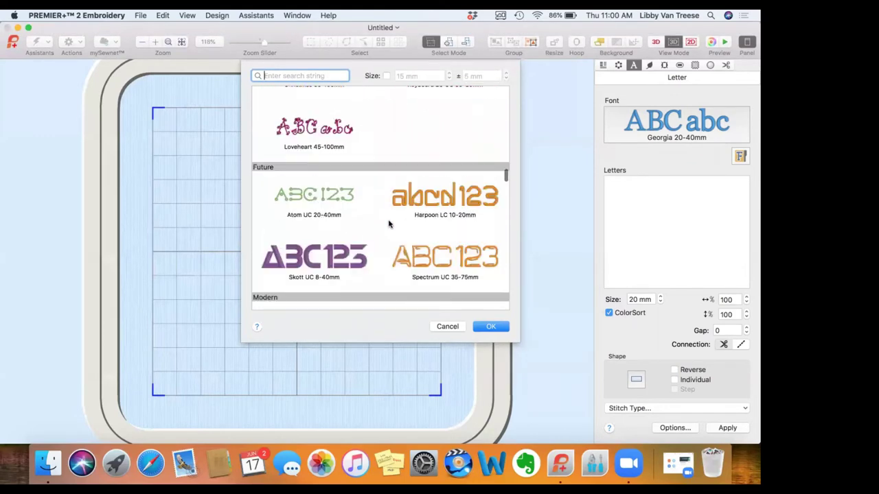
scroll(389, 224, up, 15)
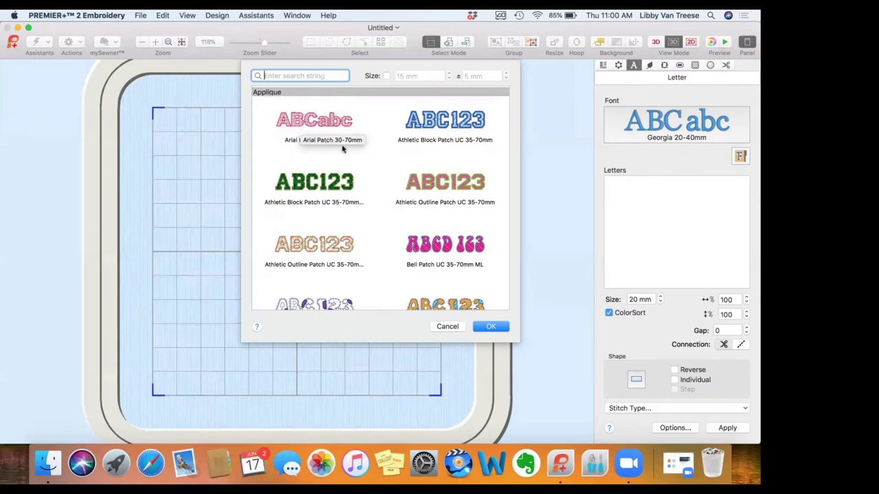
scroll(389, 155, down, 5)
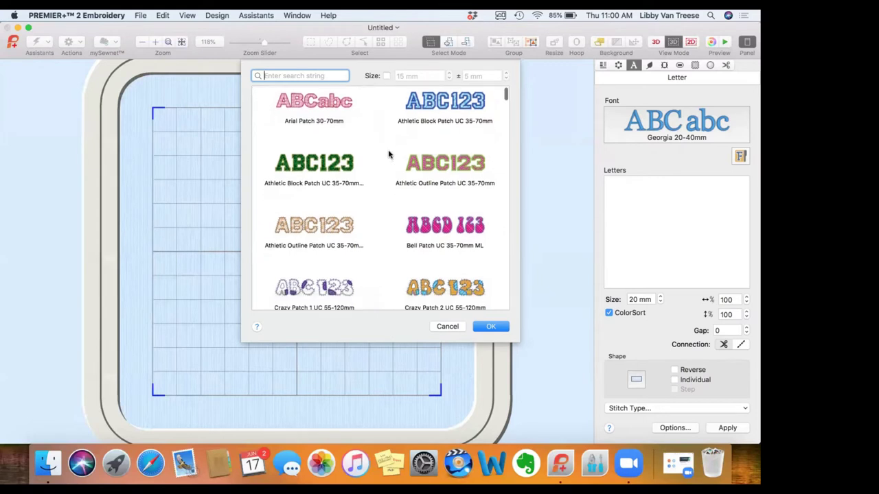
scroll(388, 155, down, 8)
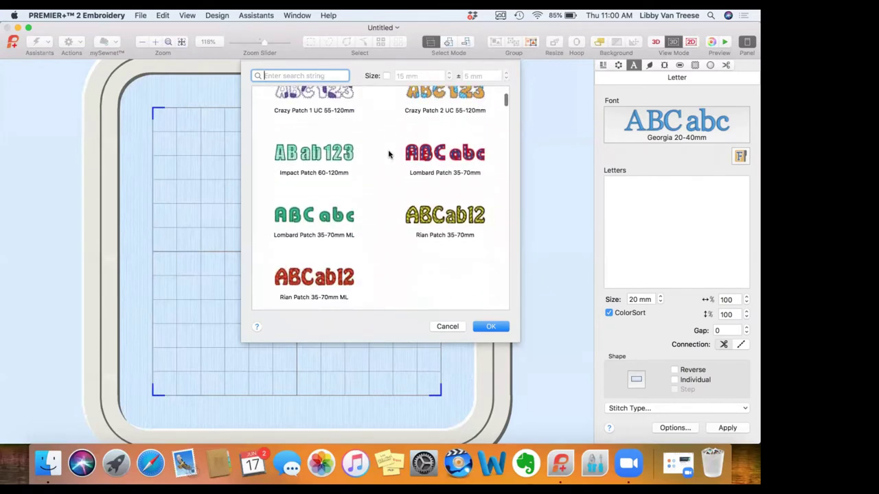
scroll(388, 154, down, 3)
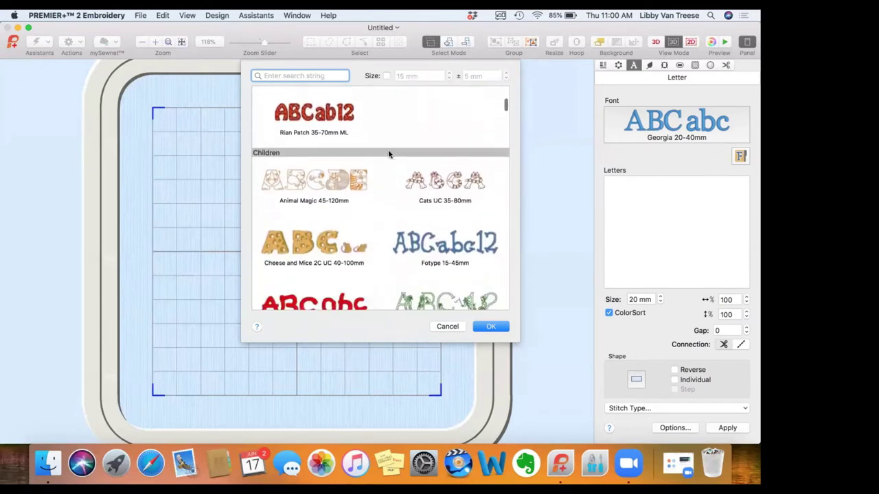
scroll(389, 154, down, 9)
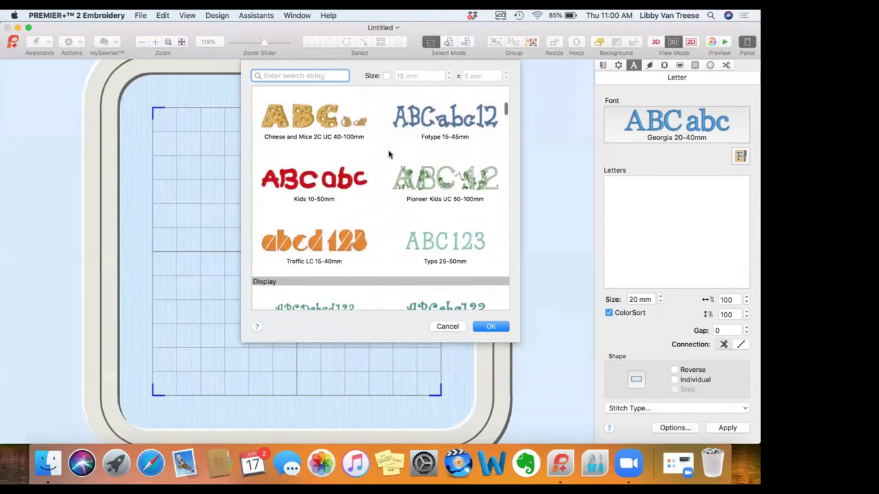
scroll(388, 155, down, 9)
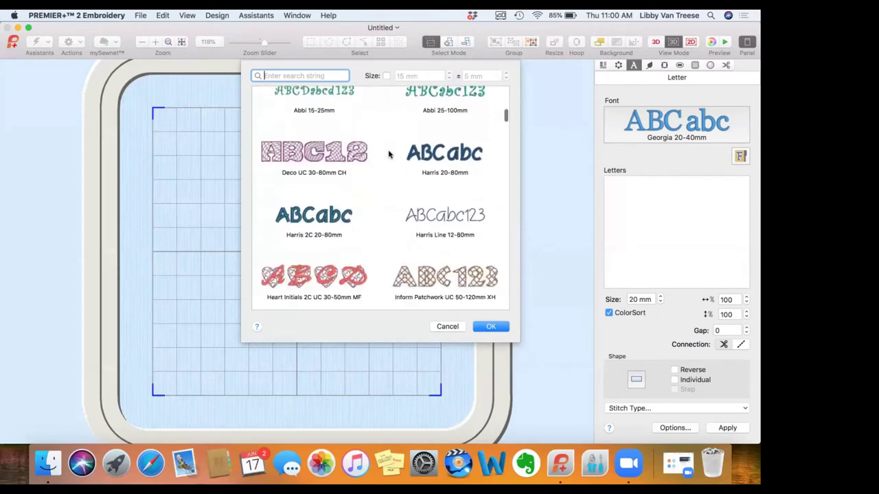
scroll(388, 155, down, 15)
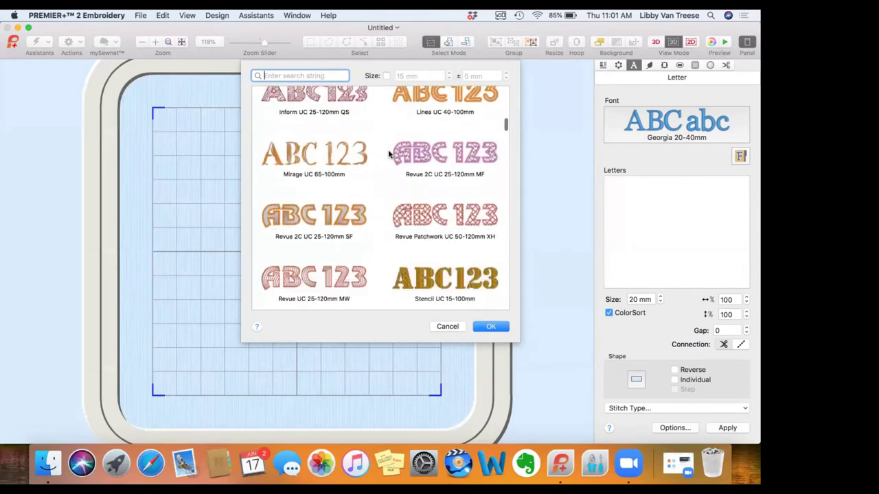
scroll(389, 154, down, 7)
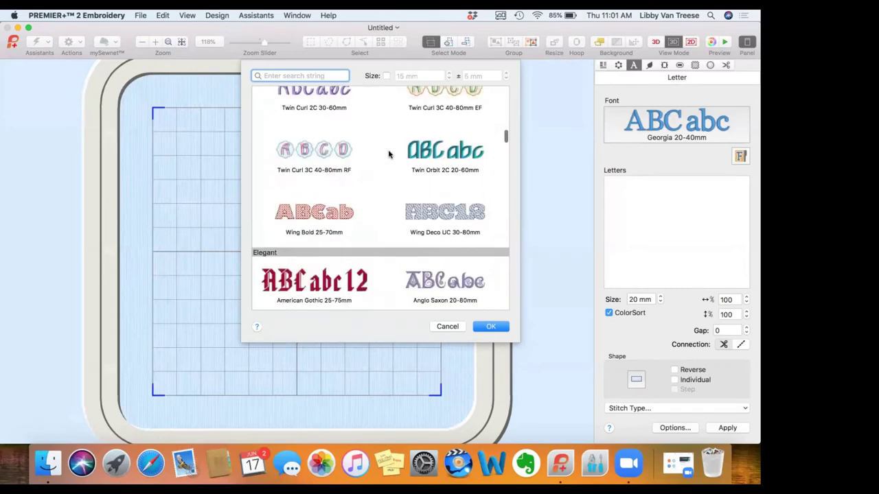
scroll(389, 155, down, 15)
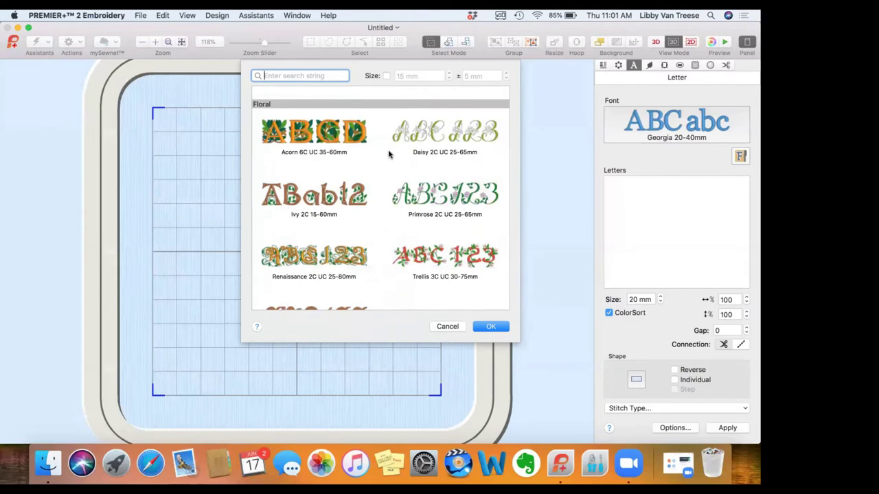
scroll(388, 155, down, 8)
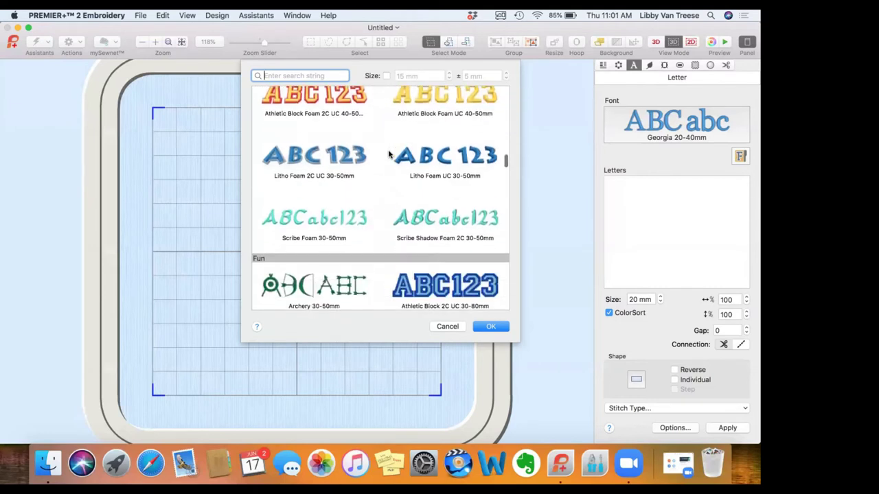
scroll(389, 155, up, 1)
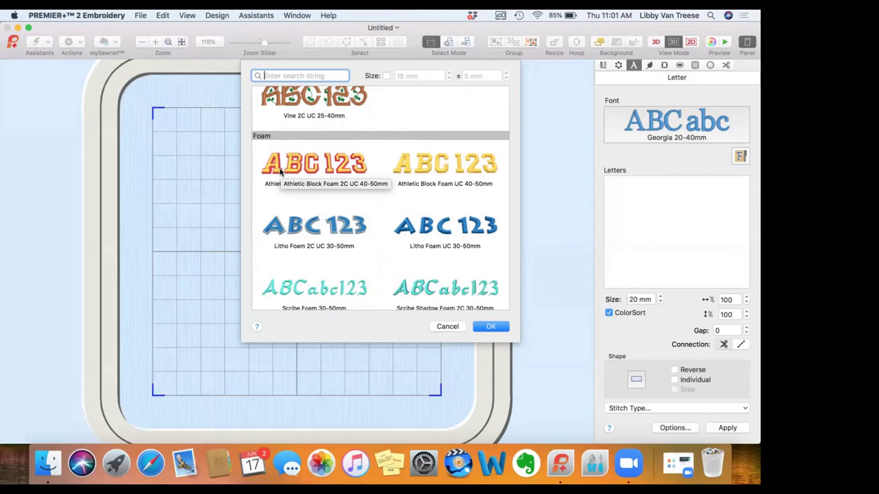
Examine the remaining font categories, including the monogram-style, National, Nearest Point, Retro and Script fonts, and the custom fonts under MyFonts.
scroll(280, 172, down, 10)
scroll(280, 172, down, 10)
scroll(280, 172, down, 10)
scroll(280, 172, down, 10)
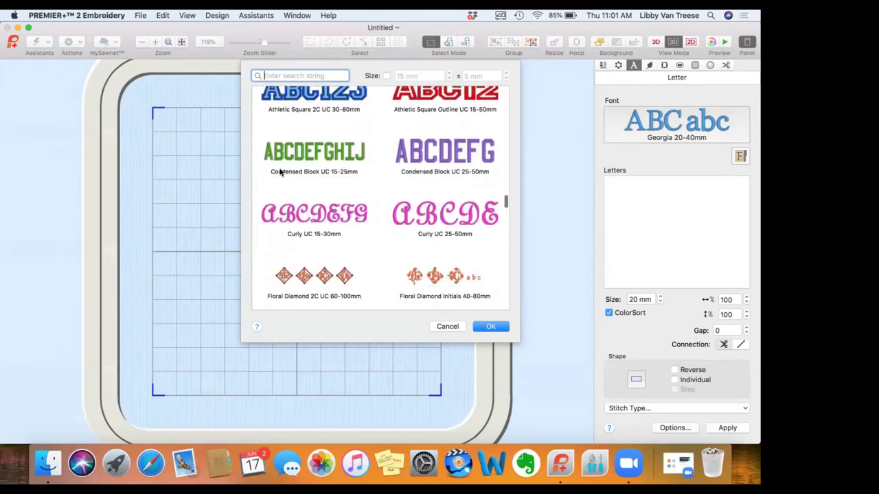
scroll(280, 172, up, 1)
scroll(280, 172, down, 4)
scroll(280, 172, down, 5)
scroll(280, 172, down, 6)
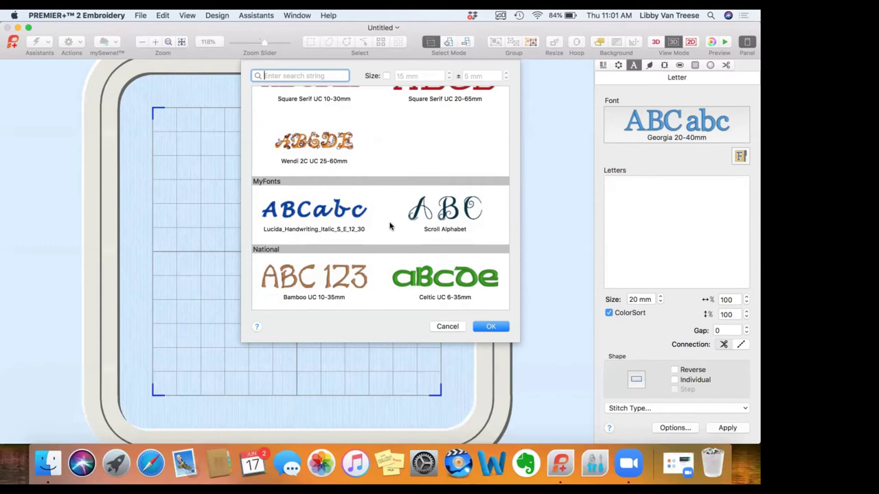
scroll(389, 226, down, 5)
scroll(390, 226, down, 8)
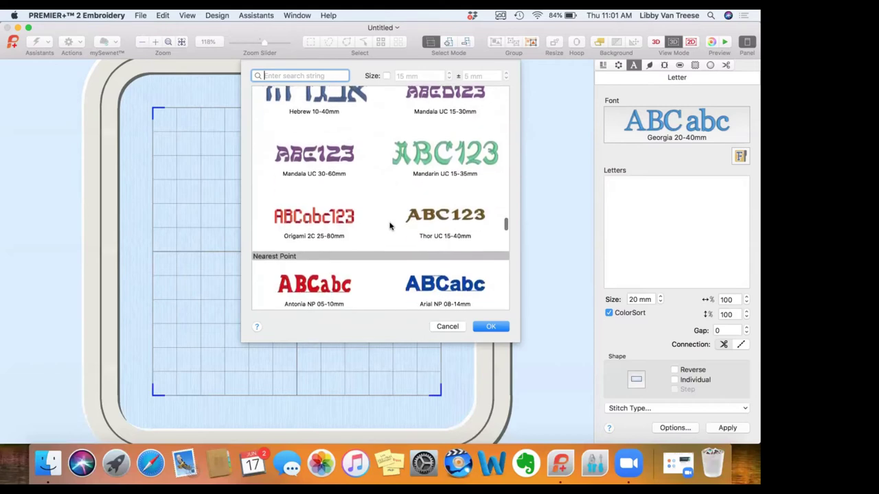
scroll(389, 226, down, 3)
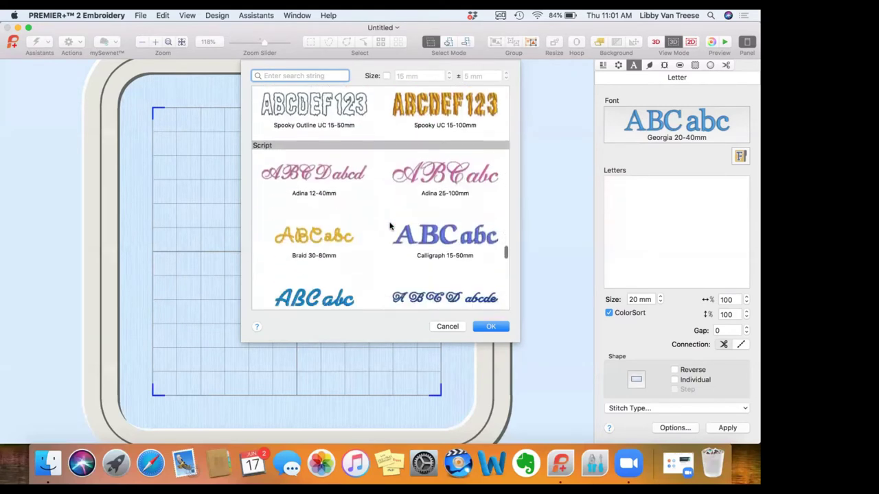
scroll(390, 226, down, 2)
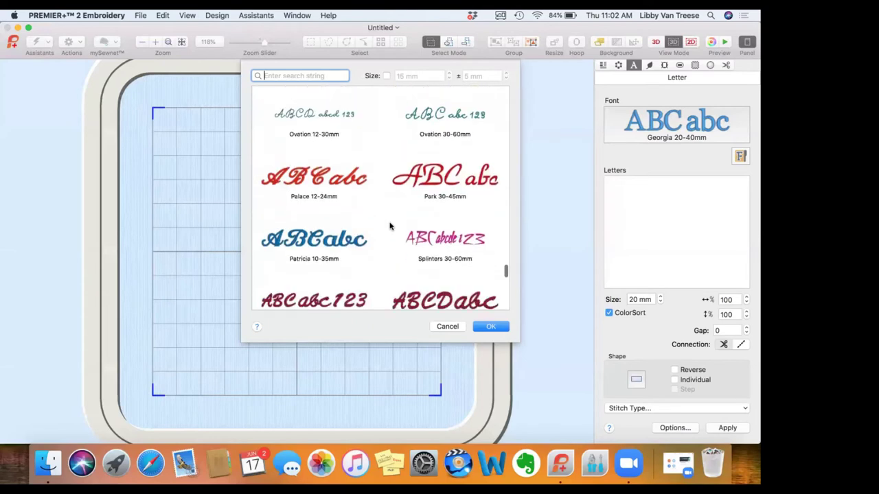
scroll(389, 226, down, 6)
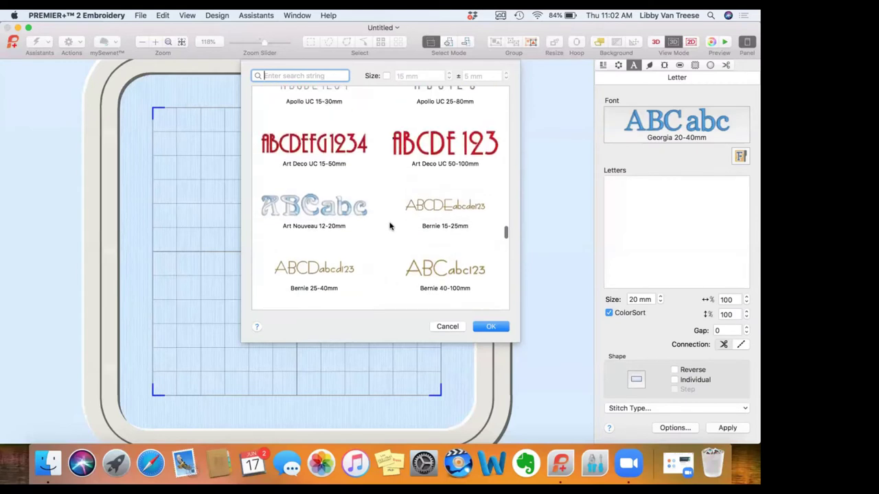
scroll(390, 226, up, 2)
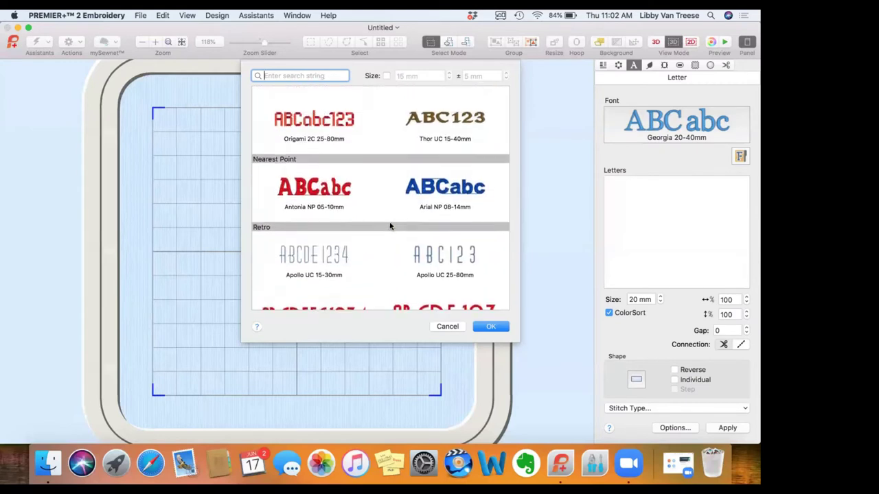
scroll(389, 226, up, 6)
scroll(390, 226, up, 2)
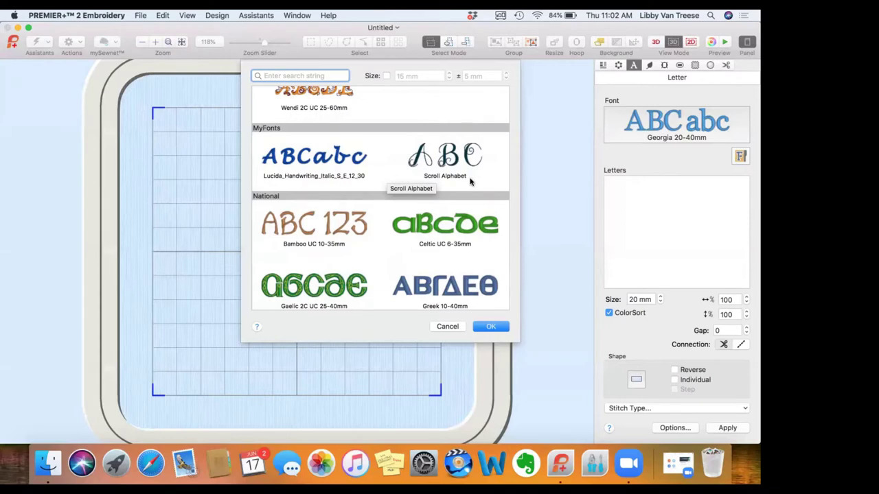
Choose the American Gothic 25-75mm font from the Elegant category for the lettering.
scroll(470, 181, up, 8)
scroll(470, 182, up, 3)
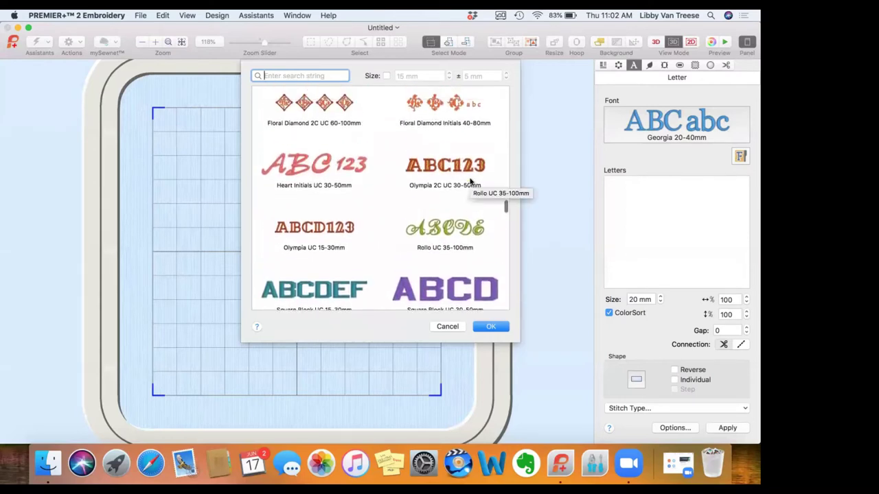
scroll(470, 181, up, 3)
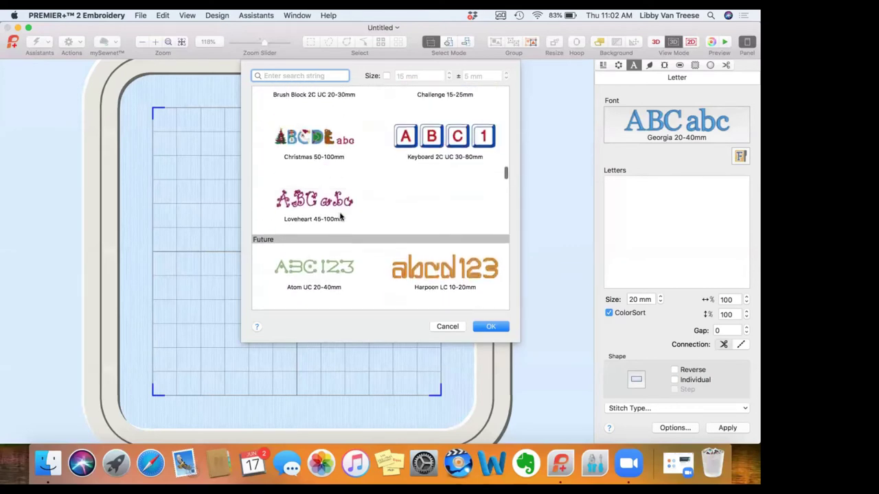
scroll(340, 216, up, 15)
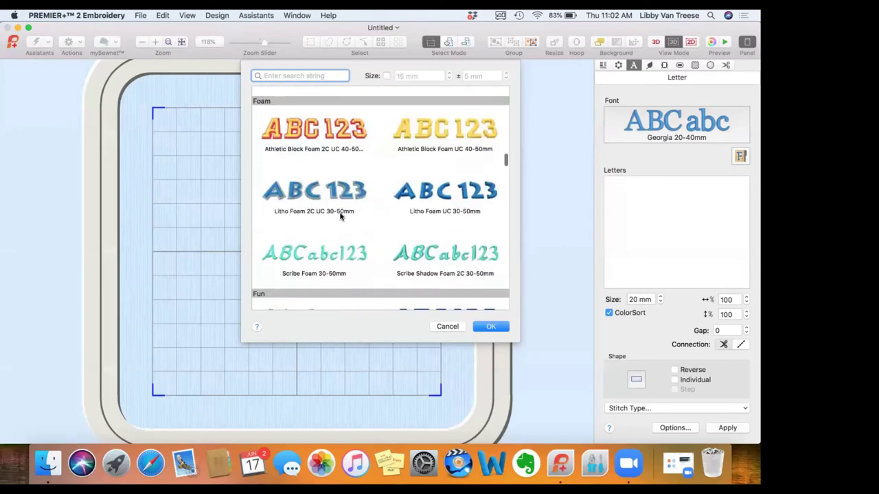
scroll(340, 217, up, 15)
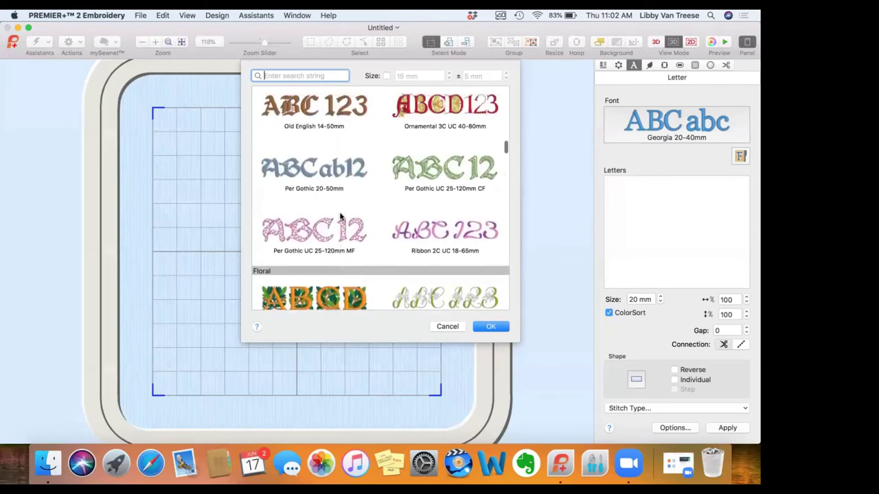
scroll(340, 216, up, 3)
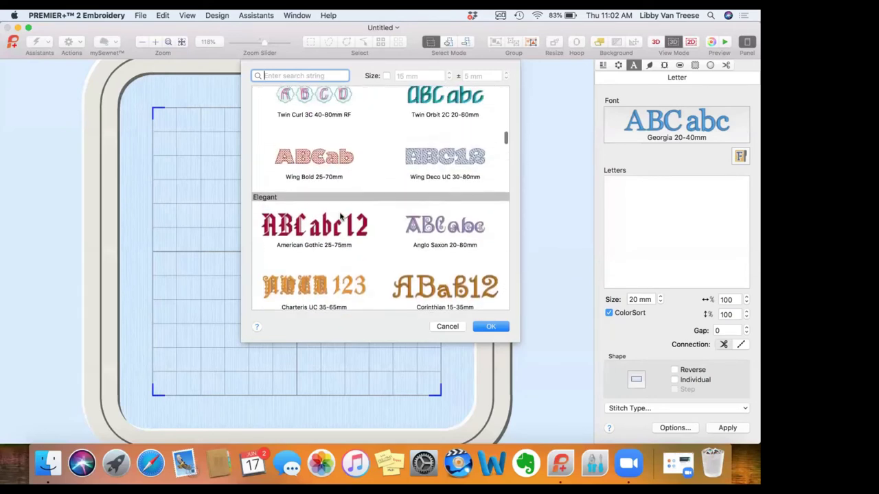
click(317, 250)
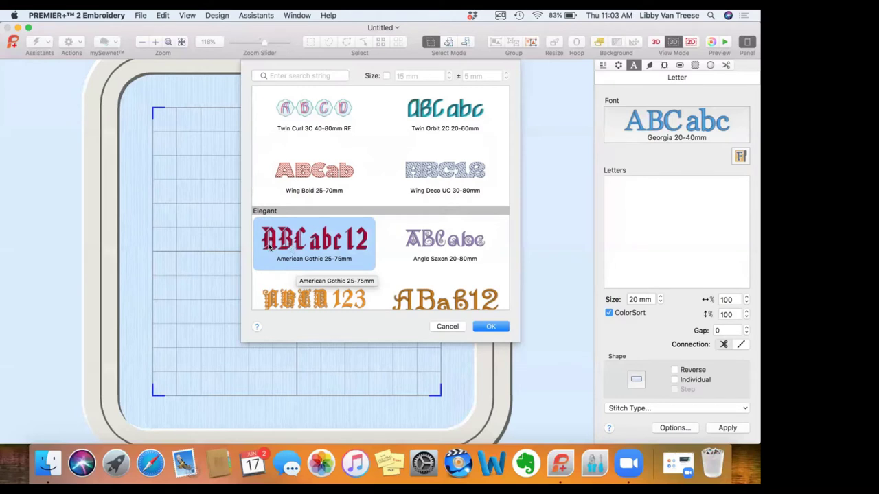
click(496, 328)
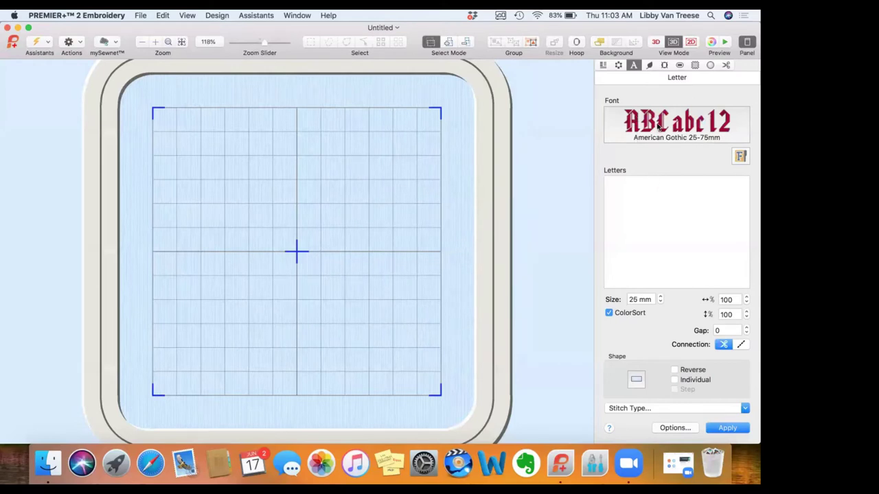
Create the lettering "Quilt Beginnings" in the hoop and delete it from the design.
click(618, 190)
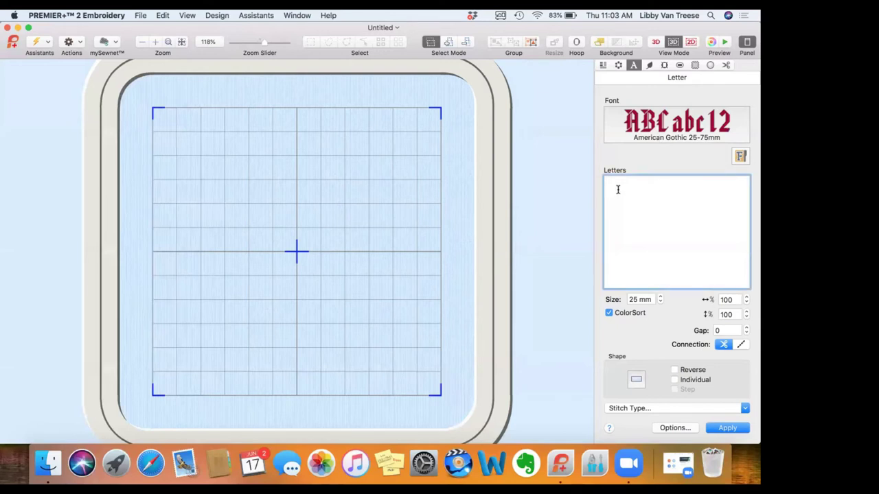
text(Q)
text(uilt)
text( H)
text(oo)
key(BackSpace)
key(BackSpace)
text(Beginnings)
click(724, 429)
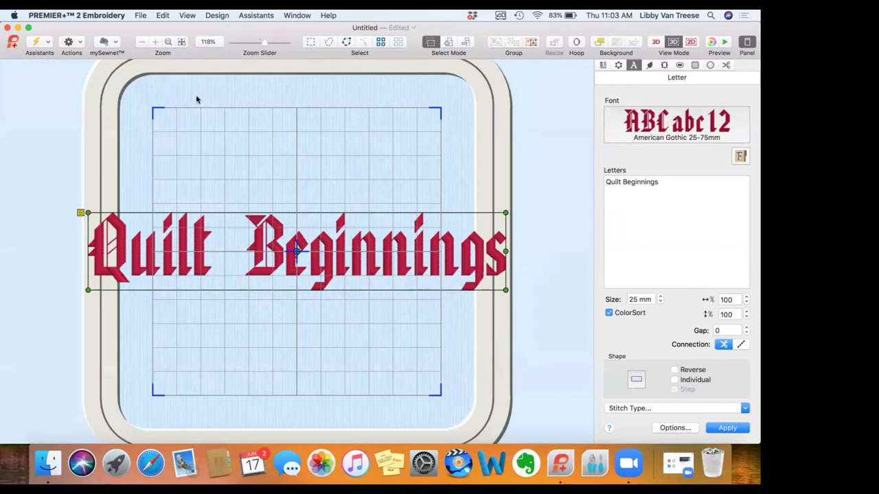
click(164, 15)
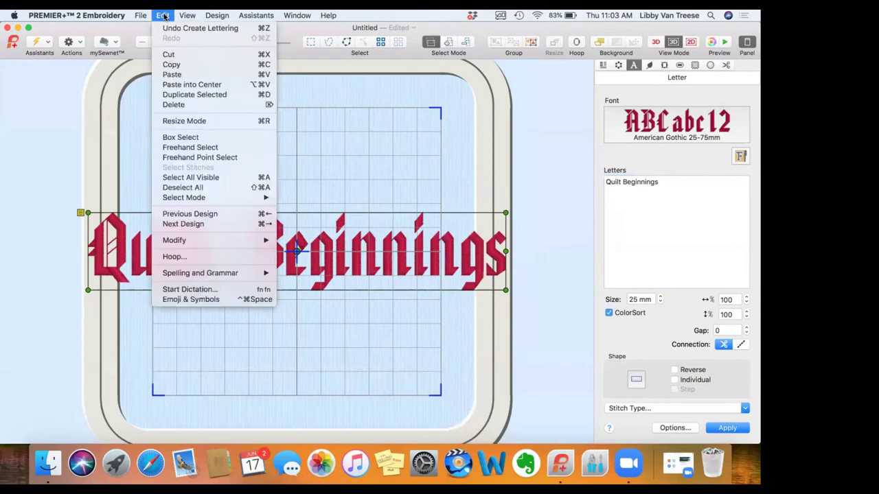
click(179, 105)
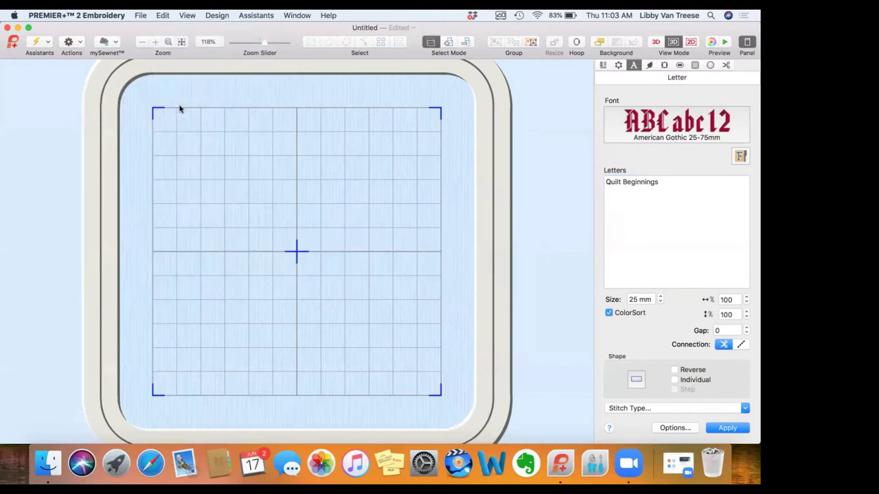
Examine the SuperDesigns in the Animals category, from Animals 1 through Line Animals 3.
click(651, 65)
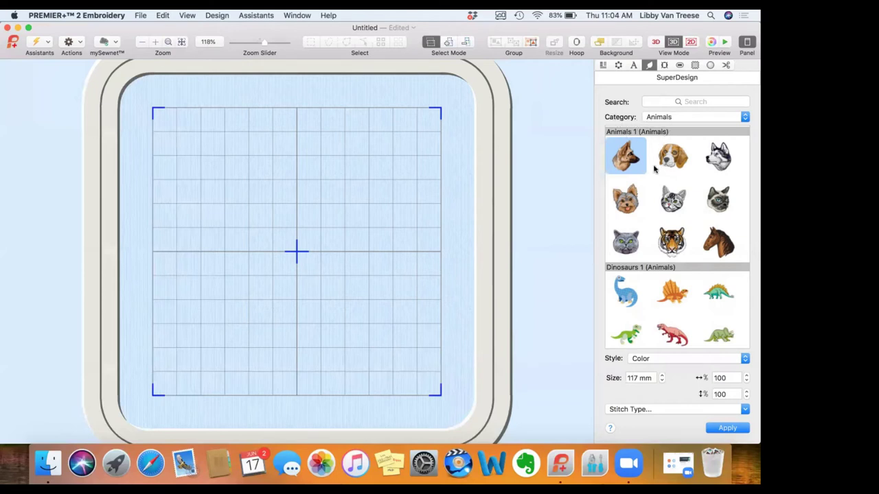
scroll(653, 182, down, 3)
scroll(651, 186, down, 8)
scroll(651, 186, down, 10)
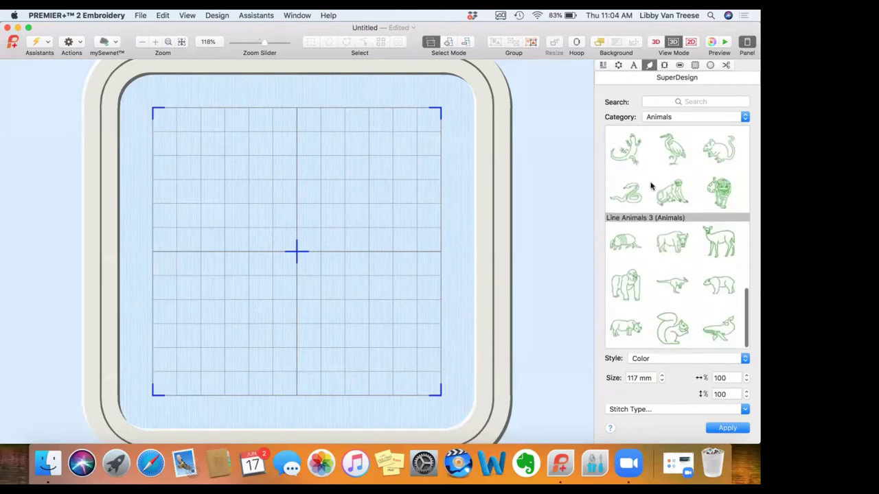
Add the horse head SuperDesign from Animals 1 in the Color style and enlarge it to about 102.5 × 99.8 mm.
scroll(652, 186, up, 12)
scroll(652, 187, up, 8)
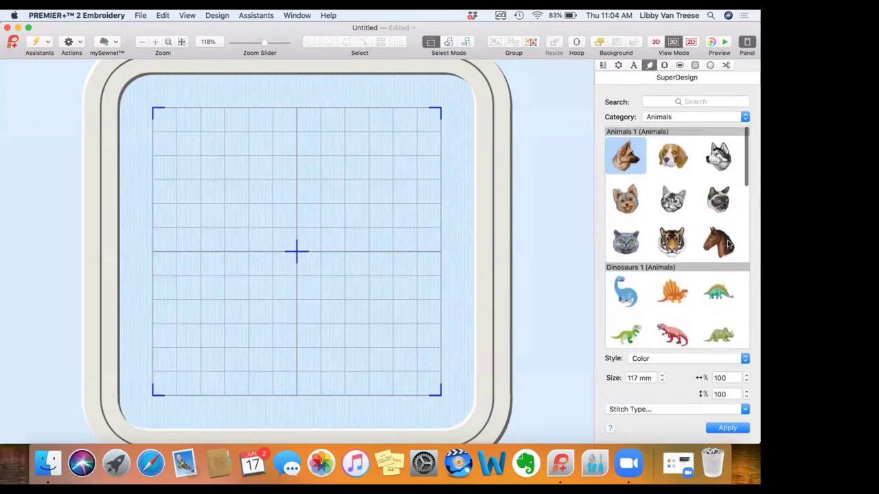
click(719, 241)
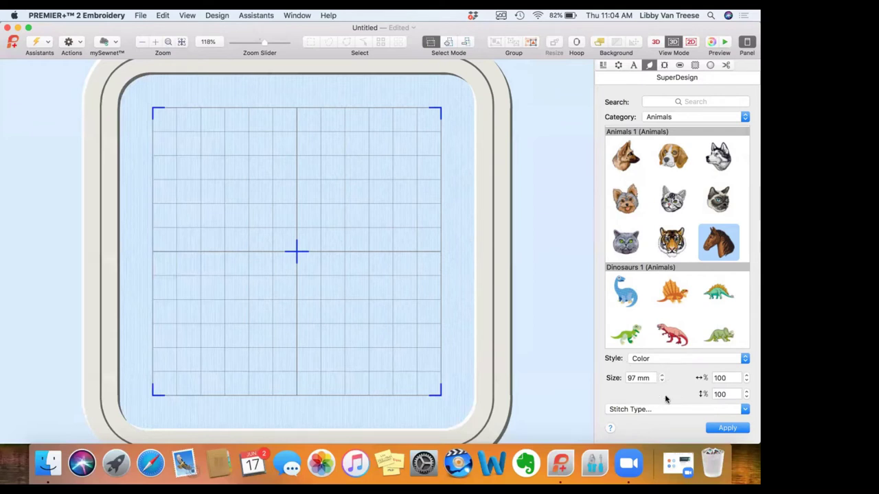
click(744, 361)
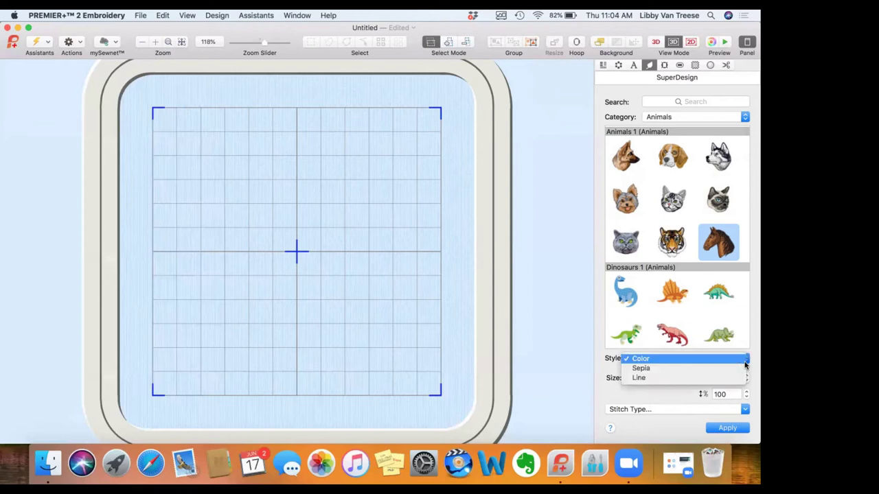
click(676, 363)
click(722, 430)
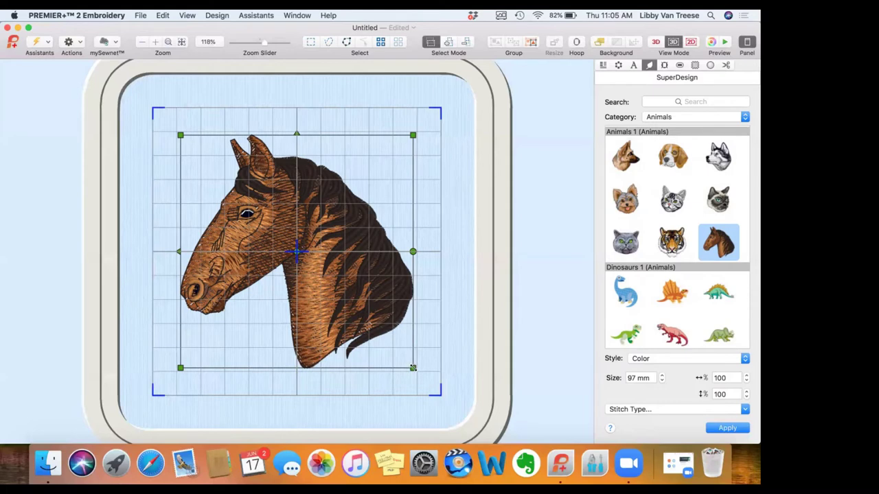
mouse_move(413, 368)
mouse_down()
mouse_move(451, 404)
mouse_move(418, 337)
mouse_move(426, 373)
mouse_up()
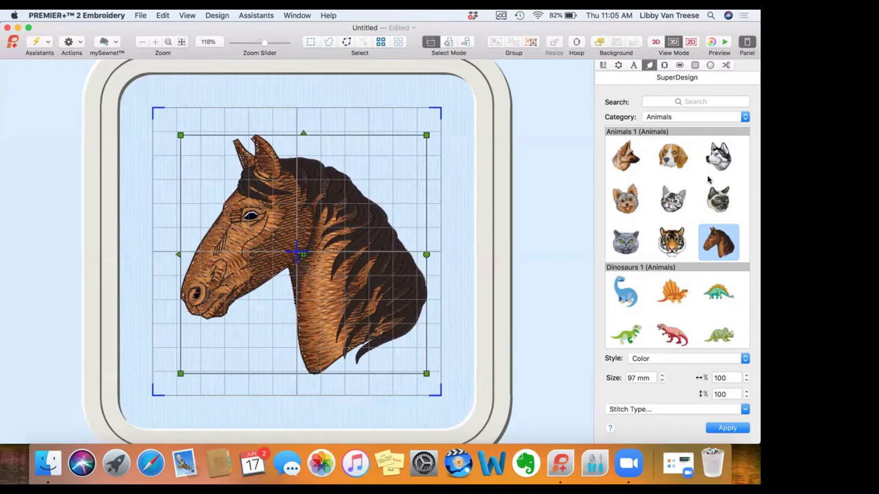
Show the SuperDesigns of all categories and examine the Animals, Applique, Borders, Buttonholes and Corners groups.
click(745, 118)
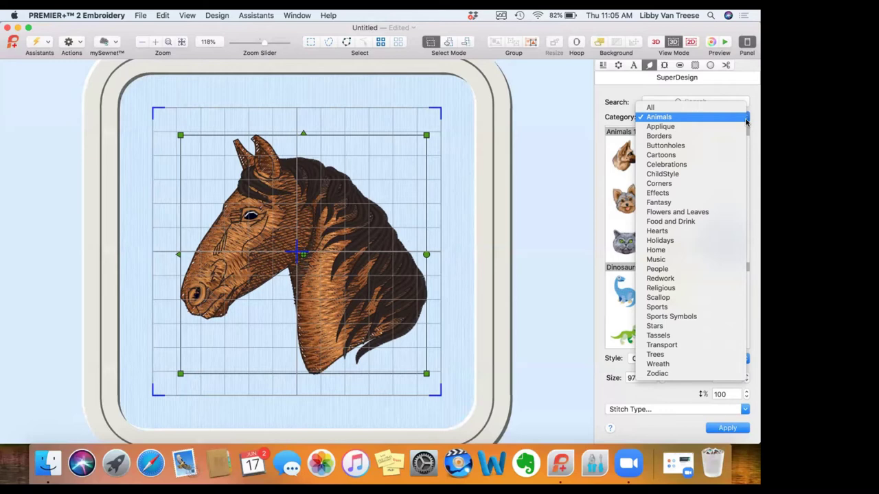
click(733, 107)
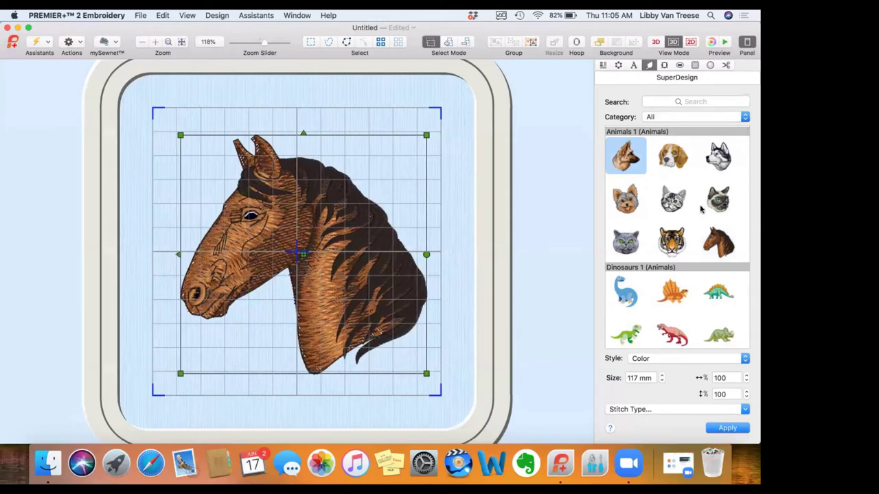
scroll(701, 209, down, 5)
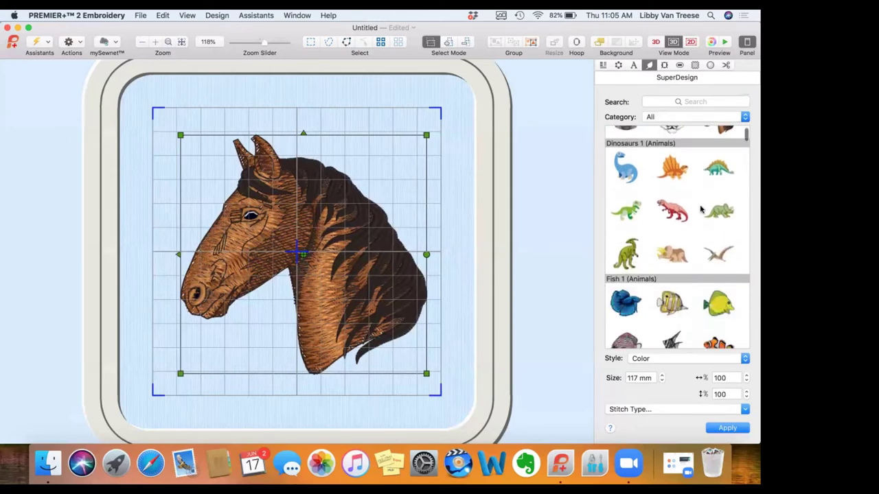
scroll(701, 209, down, 5)
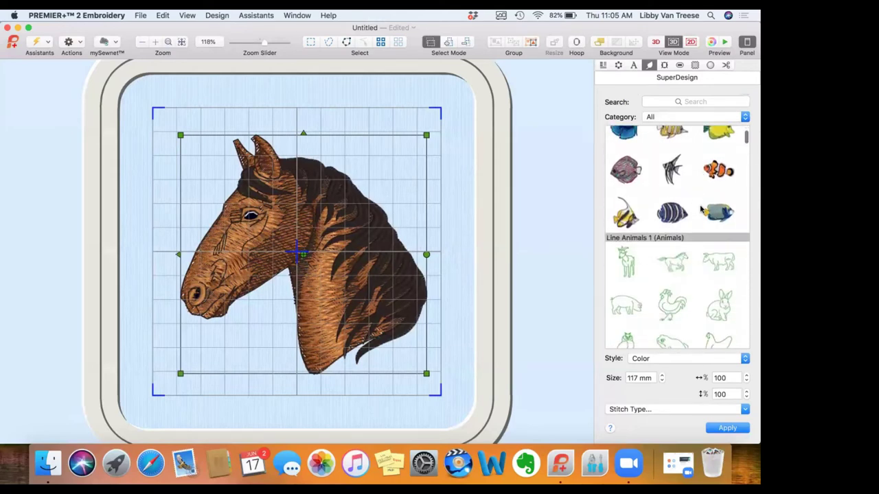
scroll(701, 209, down, 5)
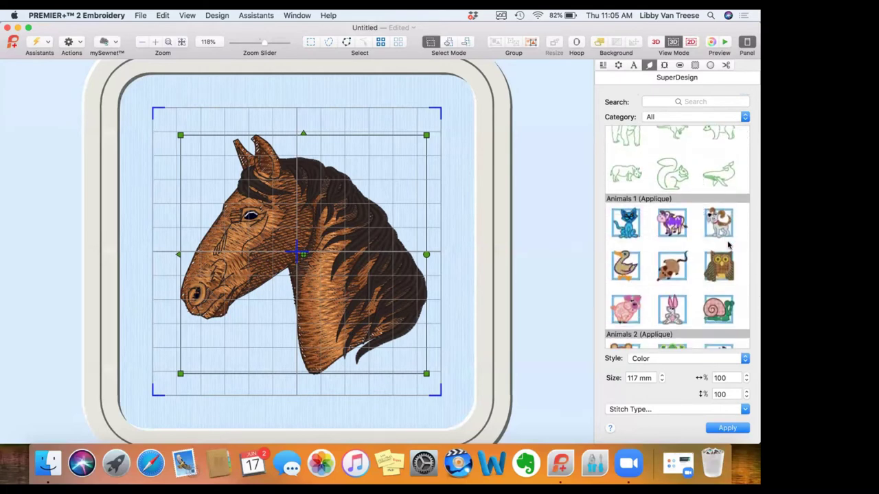
scroll(741, 256, down, 8)
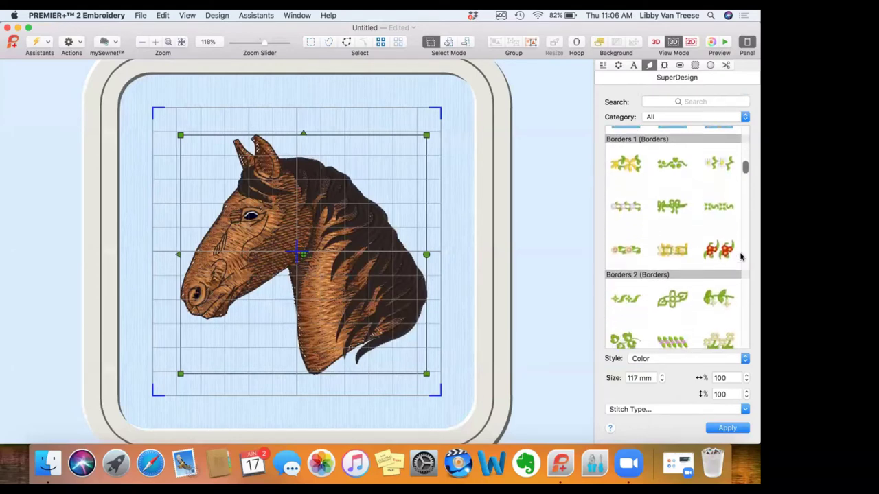
scroll(741, 257, down, 3)
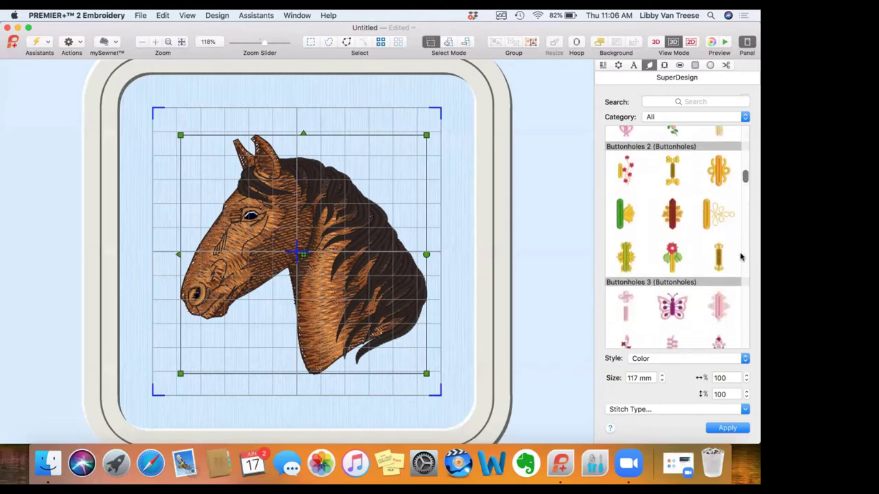
scroll(741, 256, down, 2)
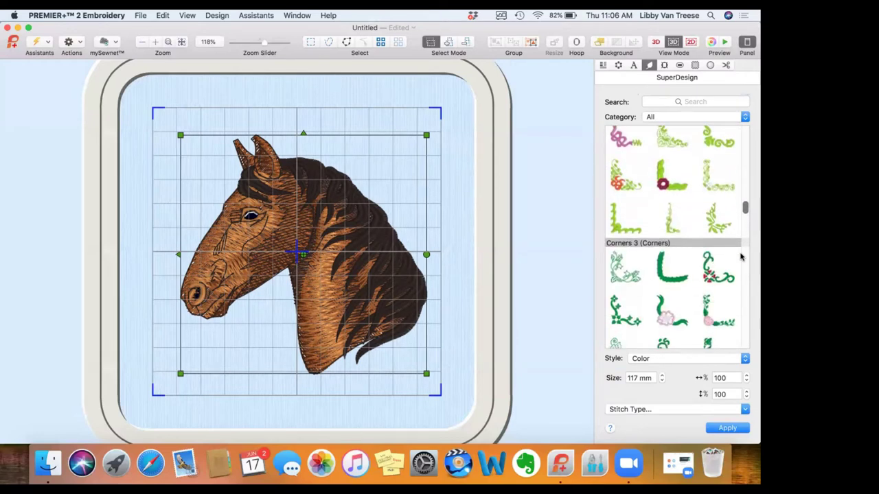
Examine the SuperDesigns in the Effects, Fantasy, Flowers and Leaves, and Food and Drink groups.
scroll(740, 257, down, 5)
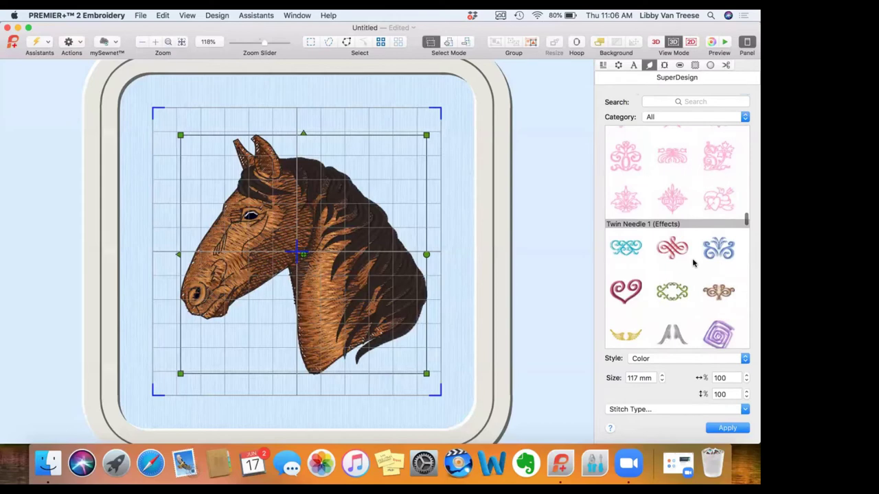
scroll(693, 262, down, 2)
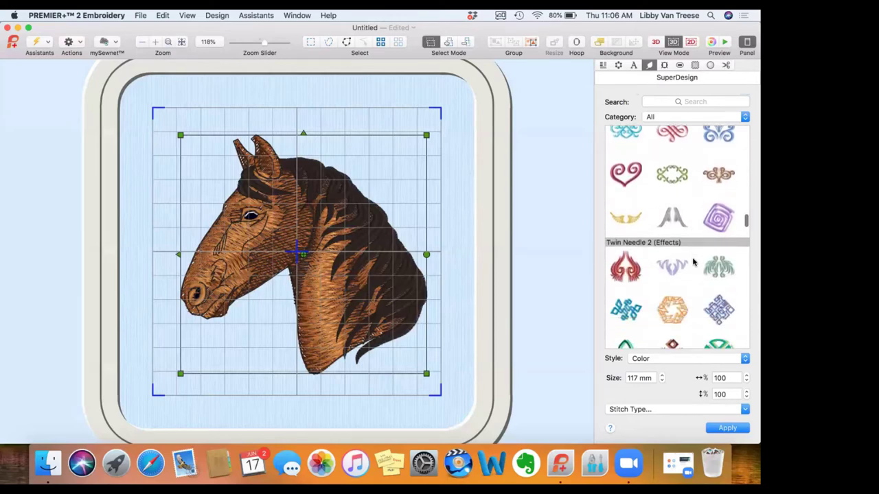
scroll(693, 262, down, 10)
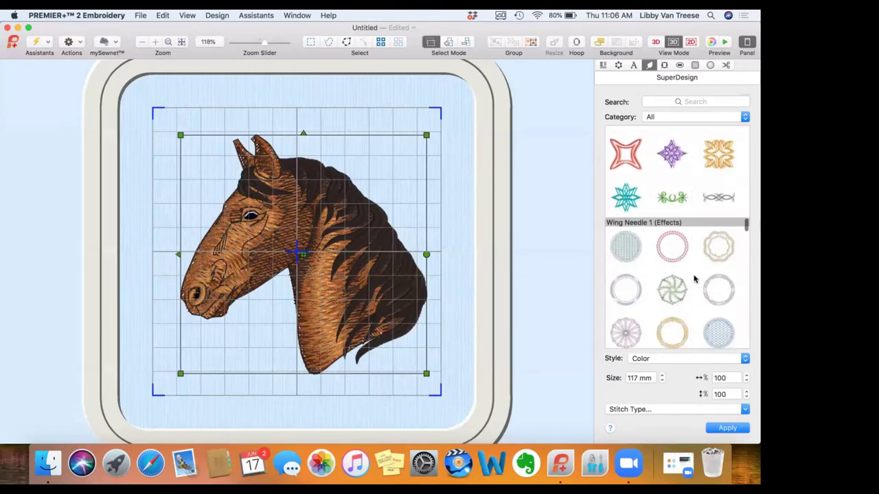
scroll(694, 278, down, 1)
scroll(694, 279, down, 10)
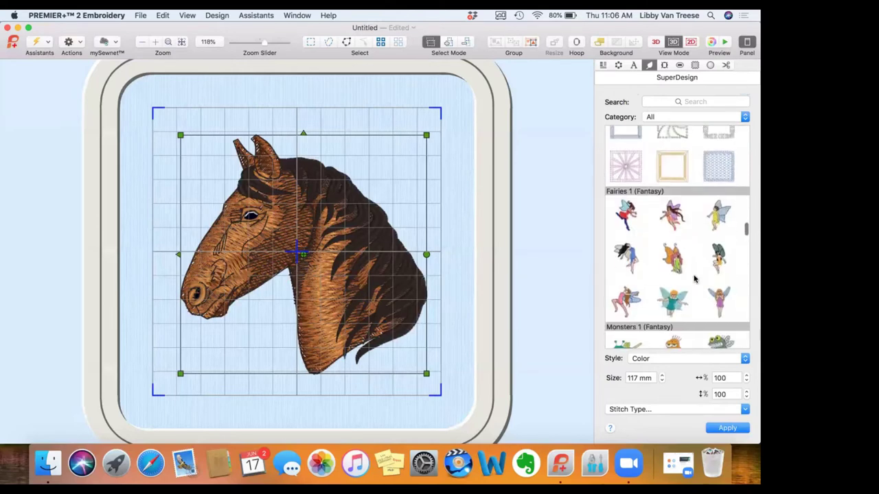
scroll(694, 279, down, 15)
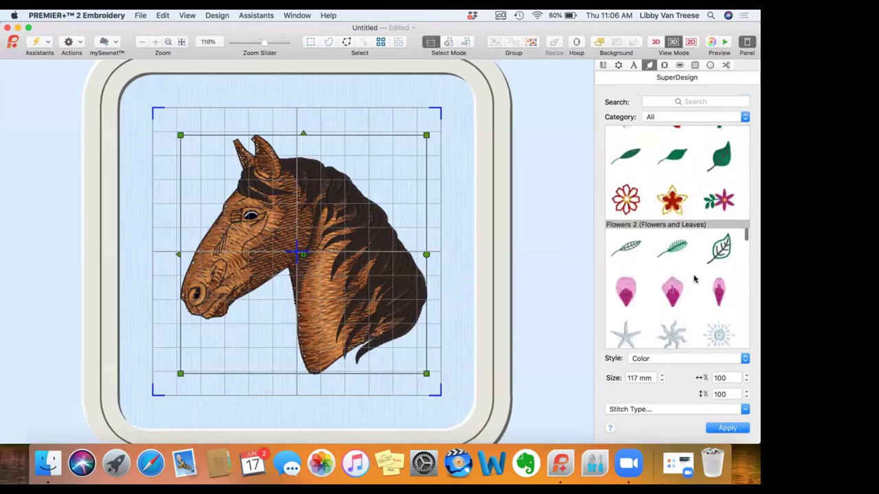
scroll(694, 279, down, 8)
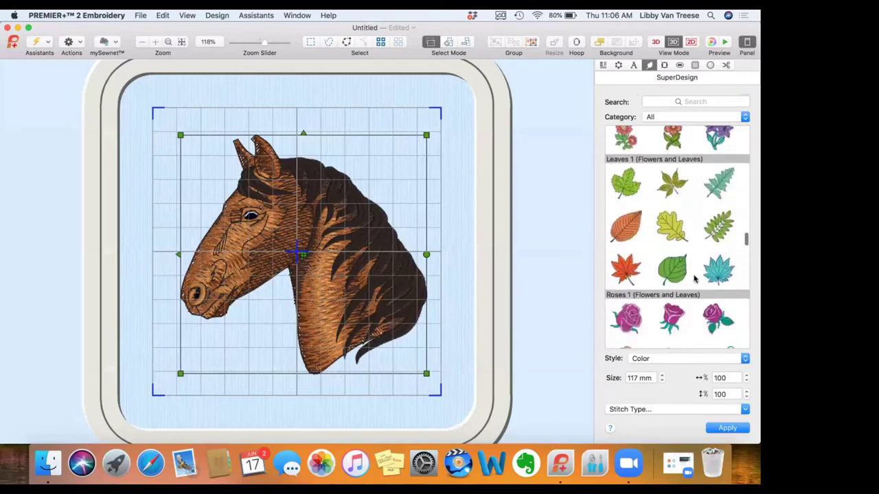
scroll(694, 279, down, 4)
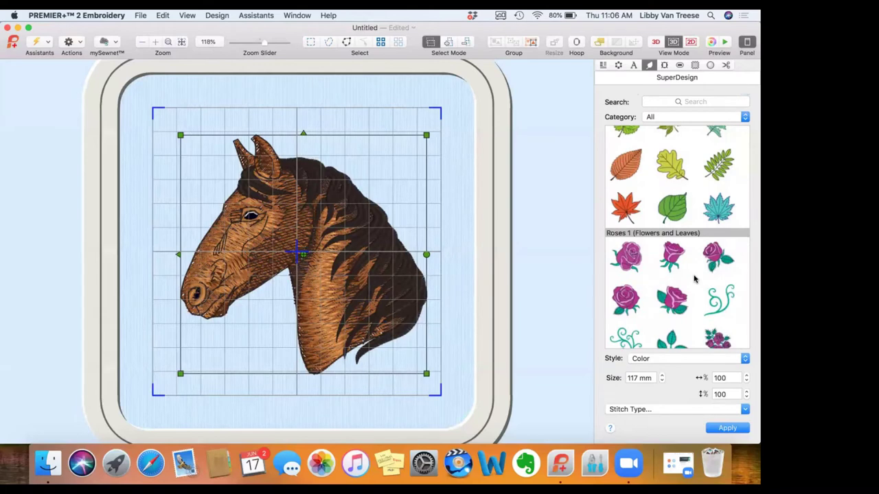
scroll(693, 278, down, 8)
scroll(693, 279, down, 6)
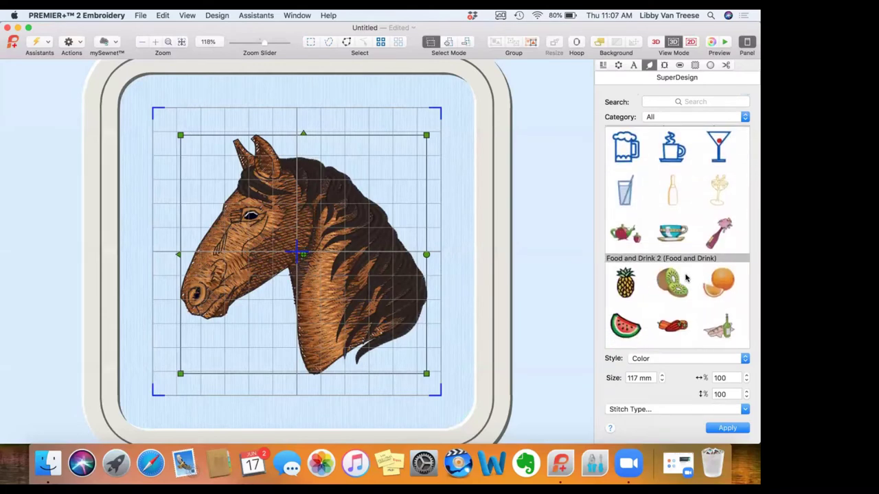
Examine the frame designs of all four types, including the Classical corners, Applique Shields, Side Pieces and Laurel flourishes.
click(664, 65)
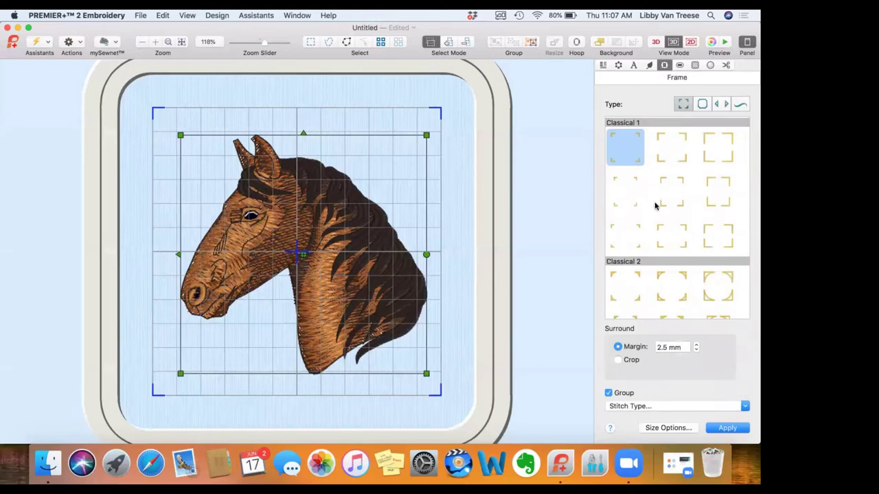
scroll(656, 217, down, 10)
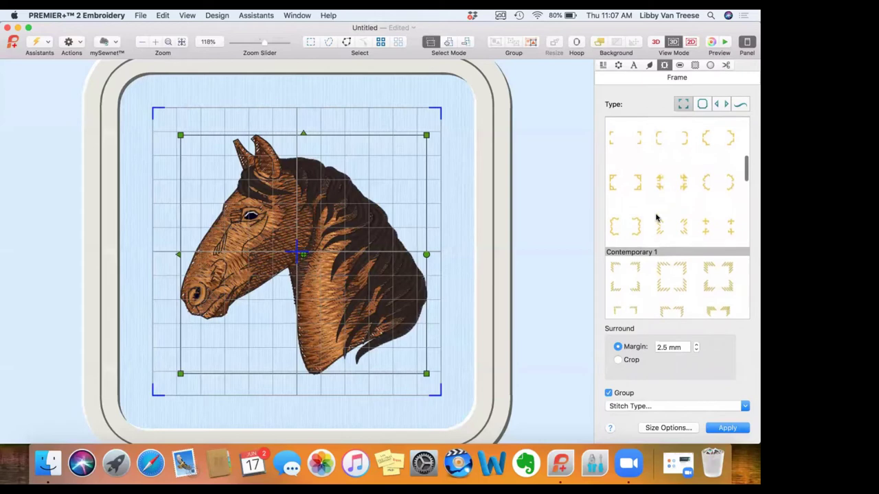
scroll(656, 216, up, 5)
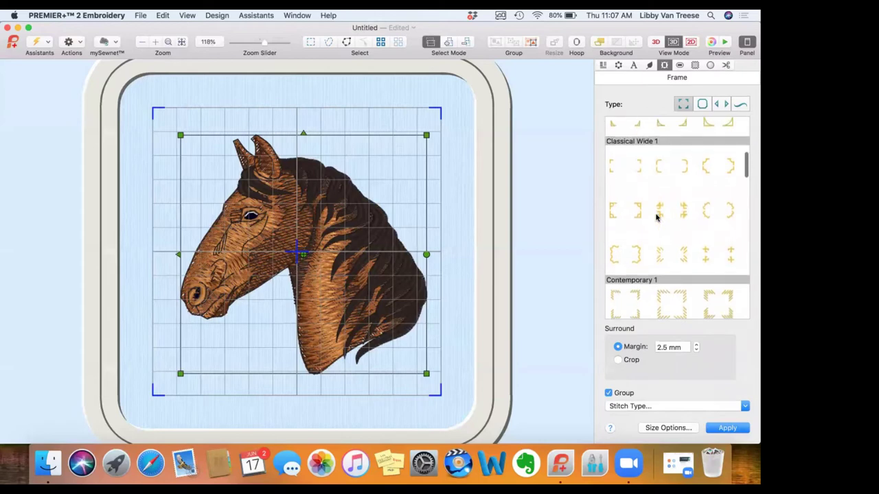
click(702, 105)
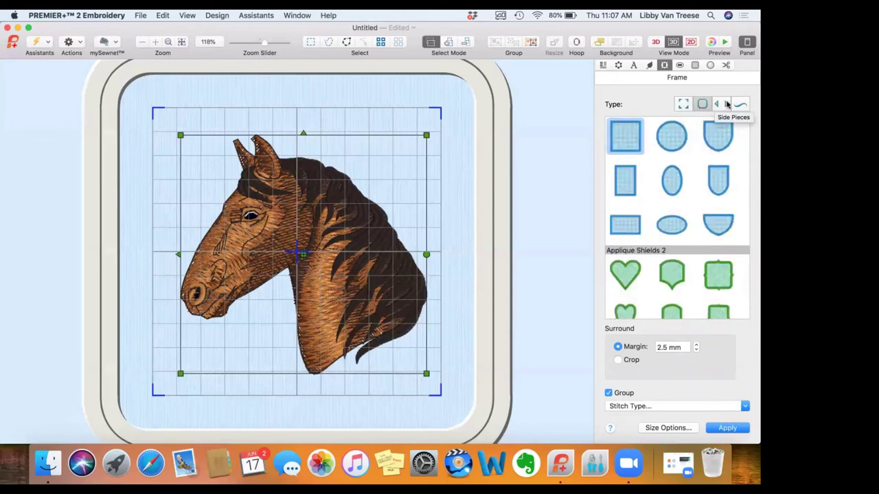
click(718, 104)
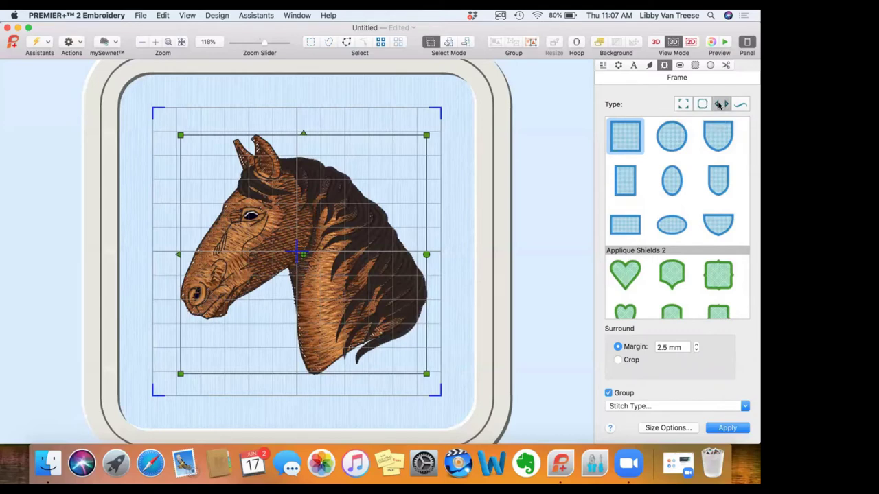
scroll(685, 234, down, 10)
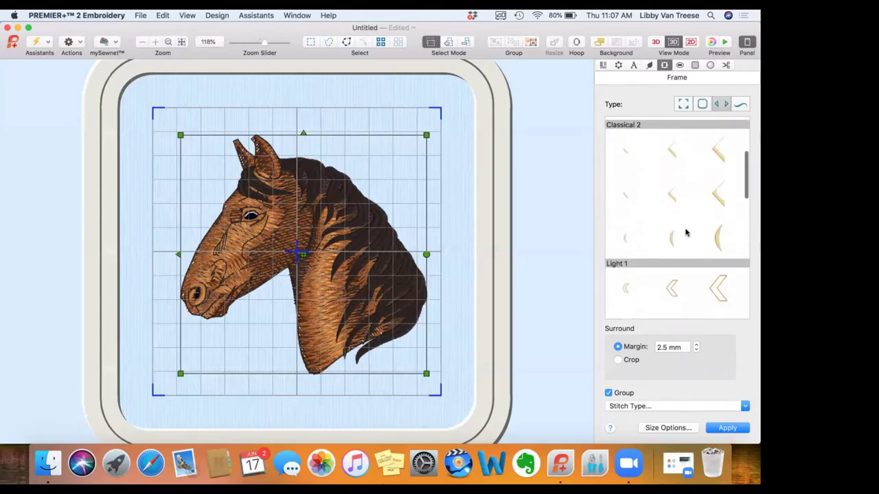
scroll(685, 233, down, 5)
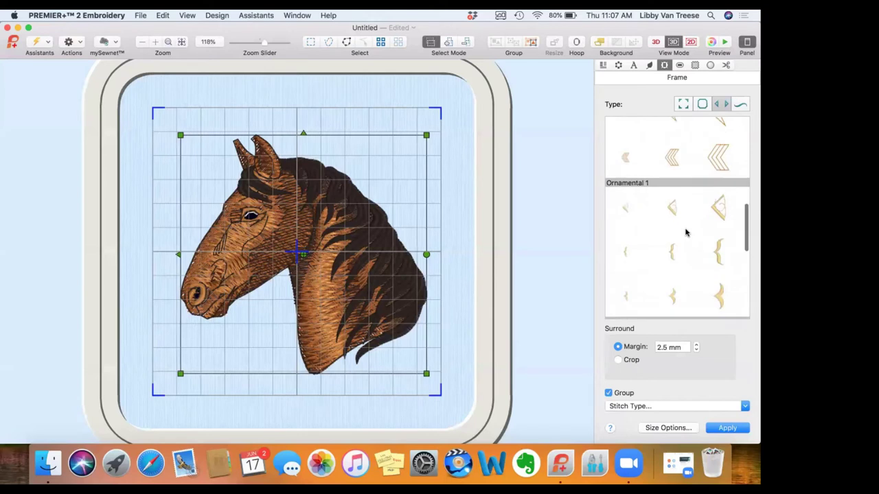
scroll(685, 232, up, 15)
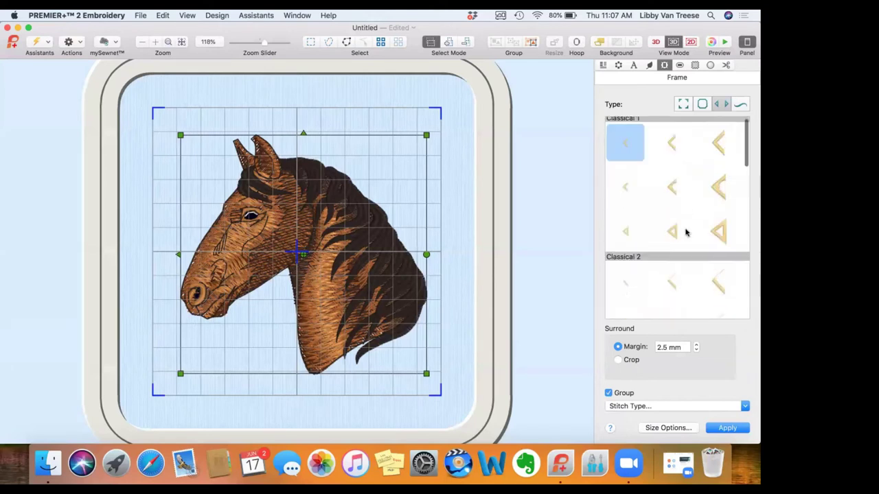
click(741, 104)
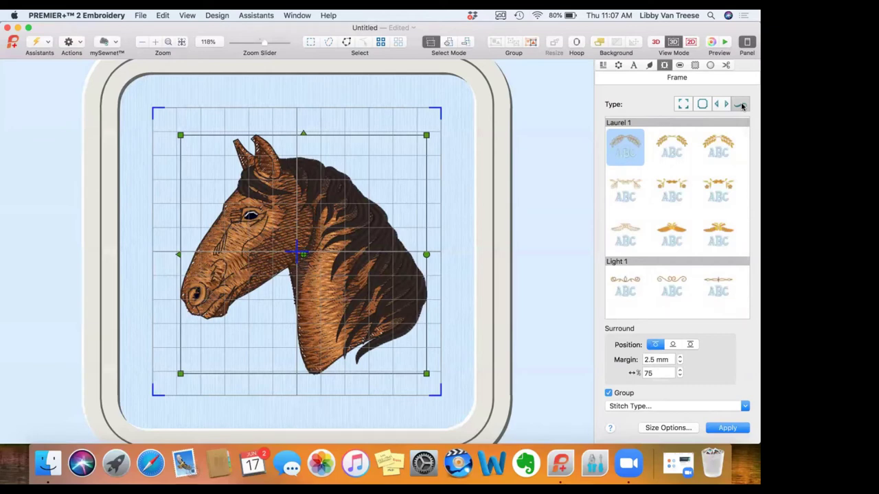
Review the available Border and Motif Underline settings, then the Appliqué and Decoration tools.
click(680, 66)
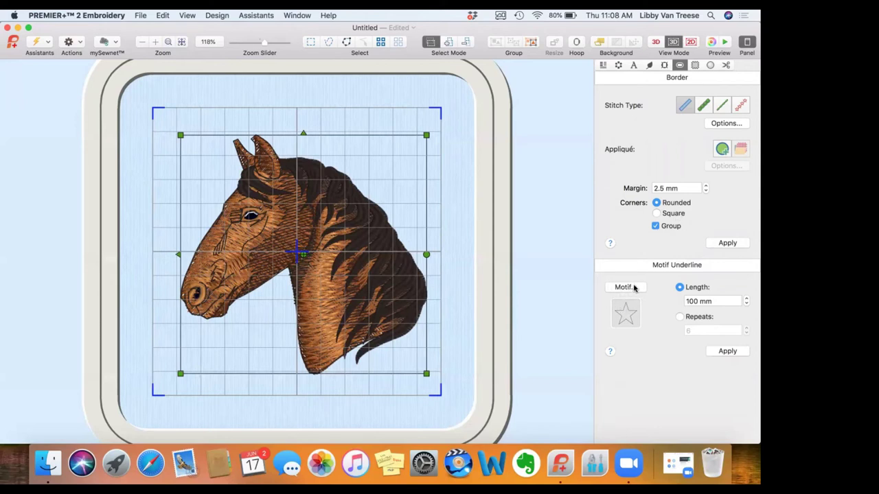
click(694, 64)
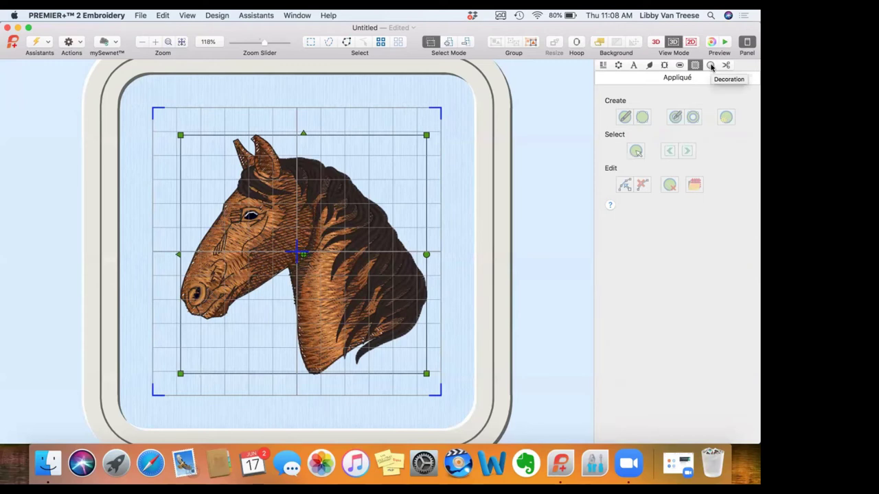
click(710, 65)
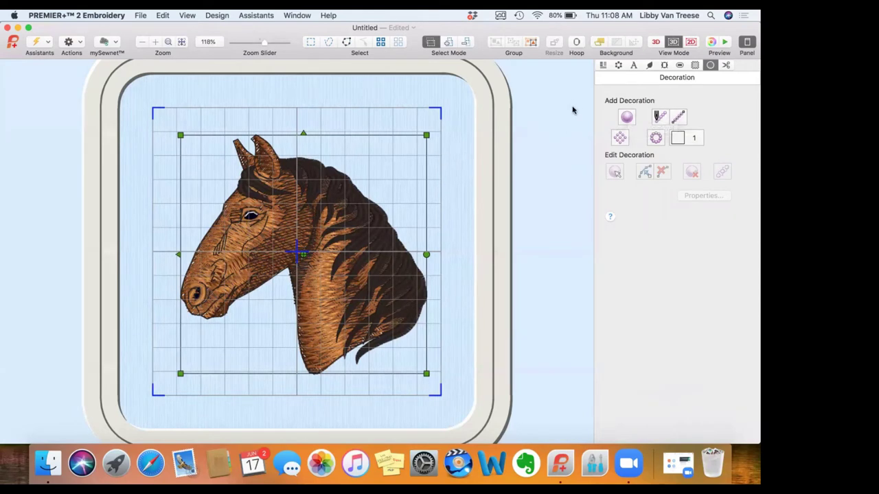
Open the horse head design for stitch modification, fixing it as embroidery stitches.
click(725, 66)
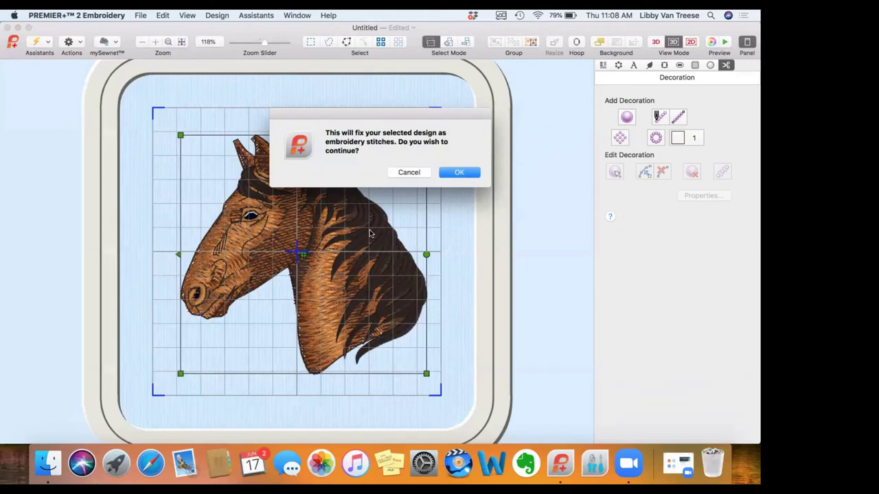
click(454, 174)
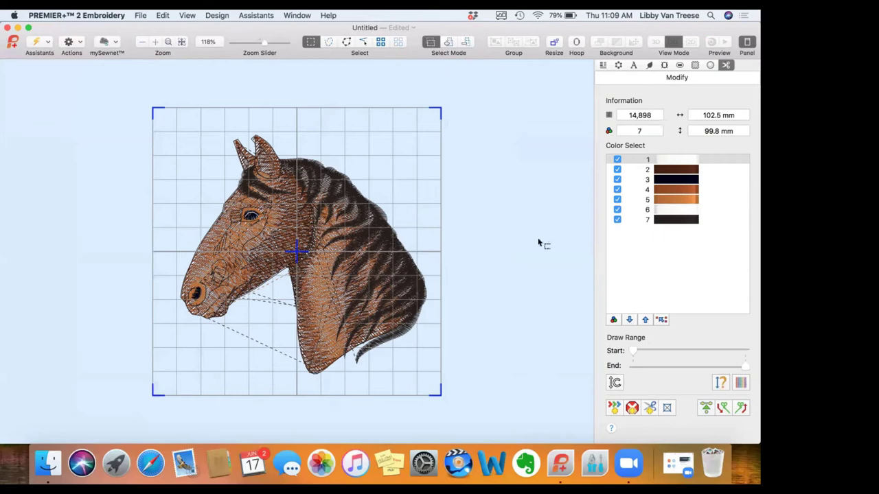
Fit the horse head in view and return from stitch modification to whole-design editing.
click(162, 15)
mouse_move(274, 122)
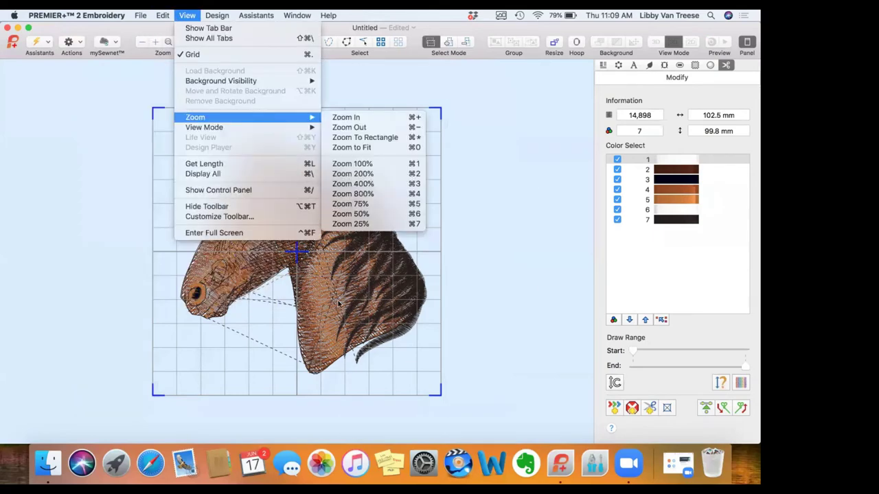
click(347, 147)
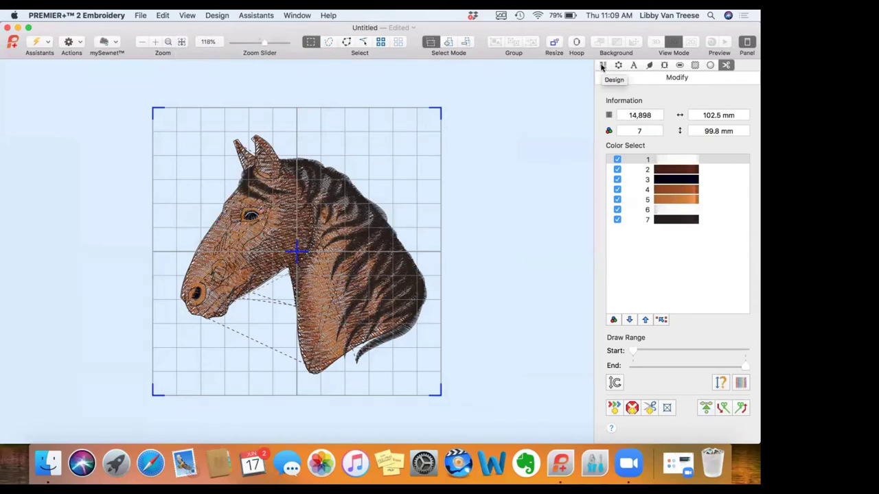
click(602, 65)
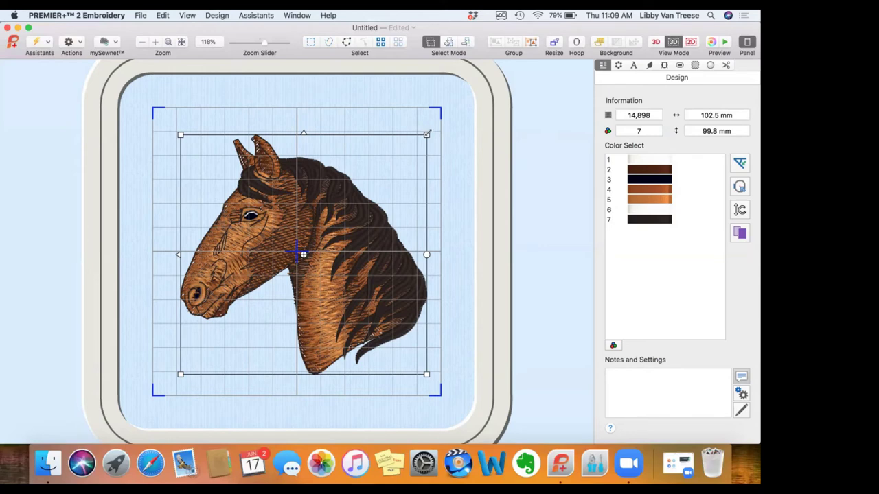
Try shrinking the horse head to about 61 by 65 mm by scaling and about 67 by 65 mm with Resize, undoing each change.
drag(427, 133, 328, 220)
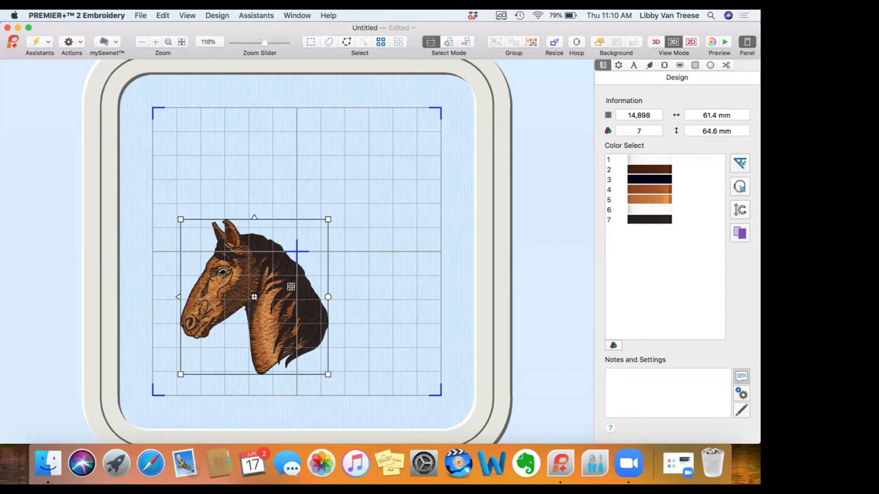
key(super+z)
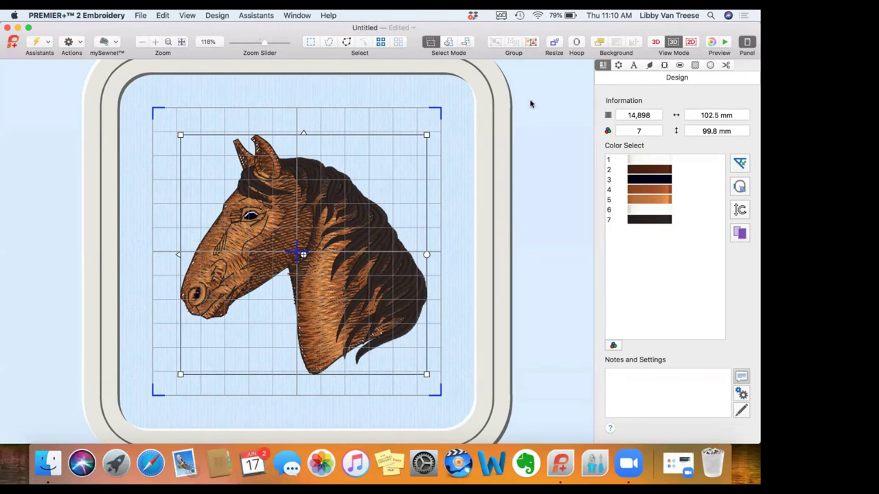
click(556, 43)
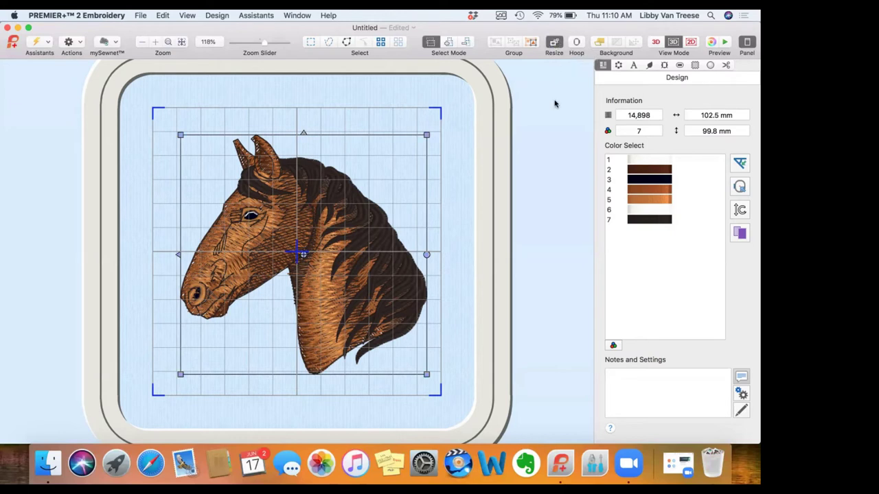
click(554, 41)
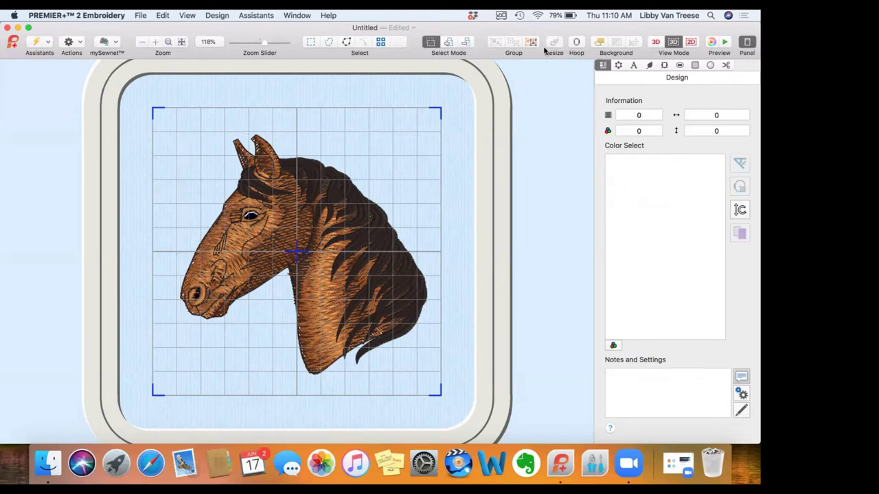
click(370, 212)
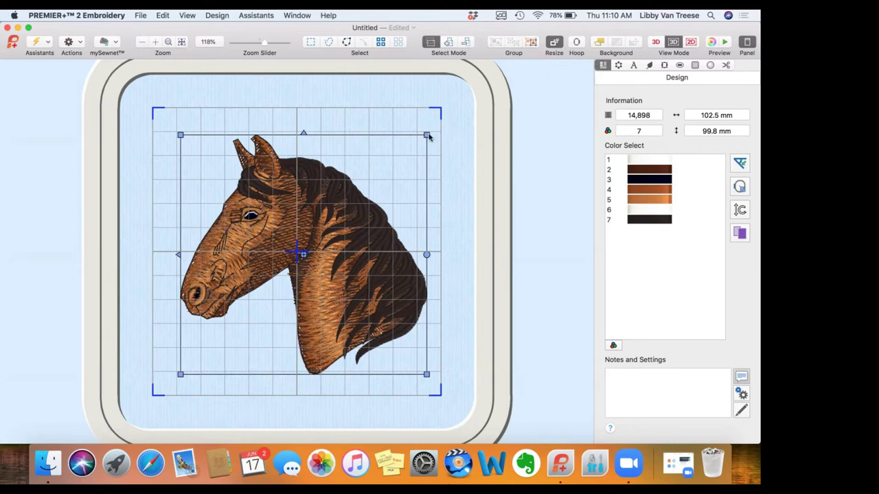
drag(428, 137, 341, 219)
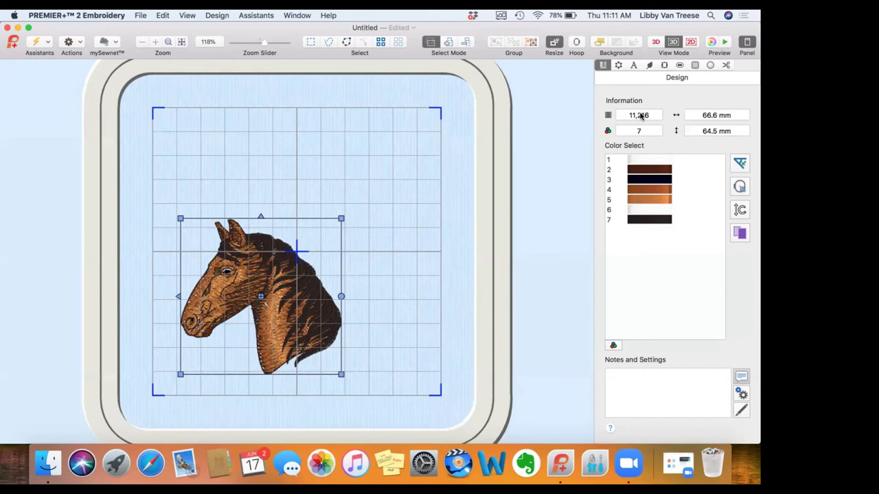
key(super+z)
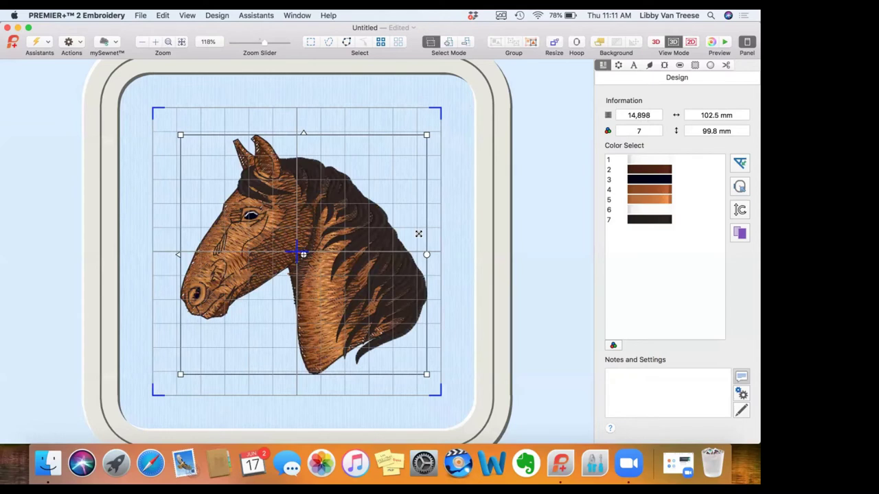
click(160, 15)
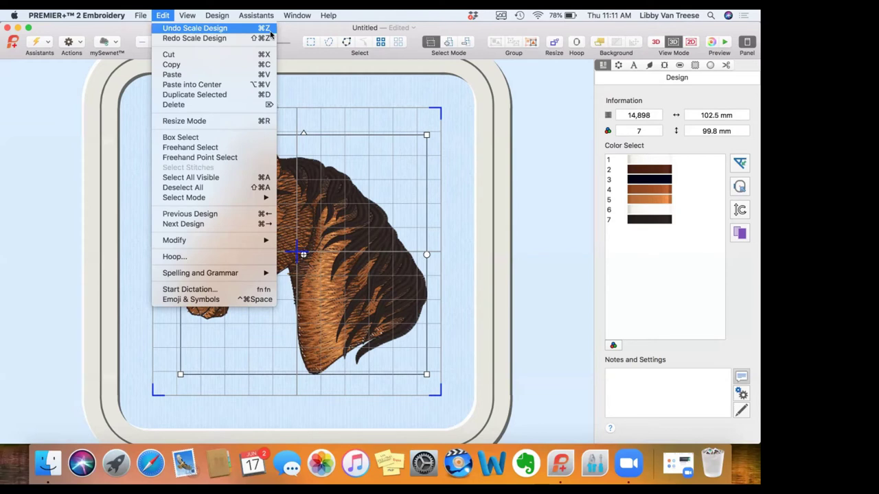
click(365, 117)
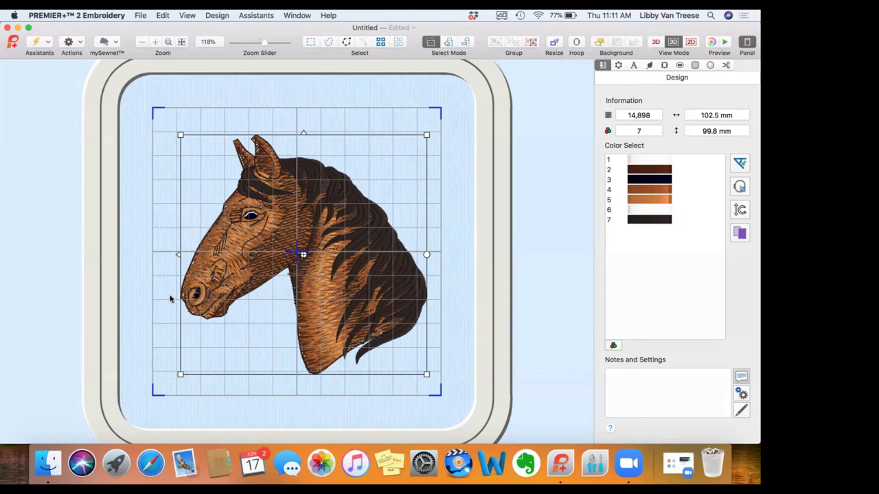
Mirror the horse head horizontally and vertically, and flip it back both ways.
click(178, 255)
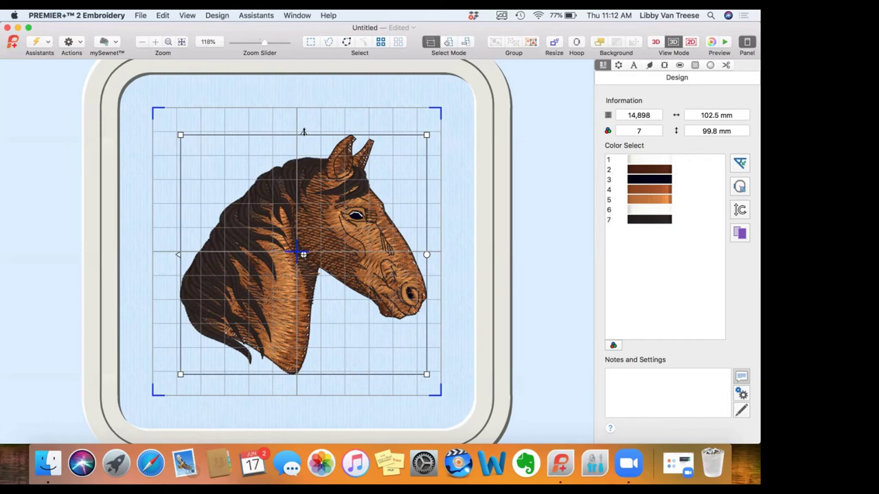
click(303, 131)
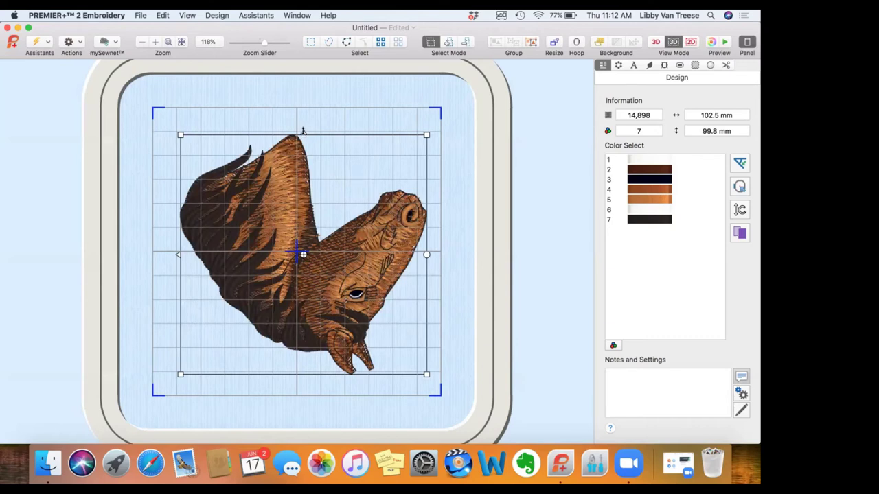
click(303, 132)
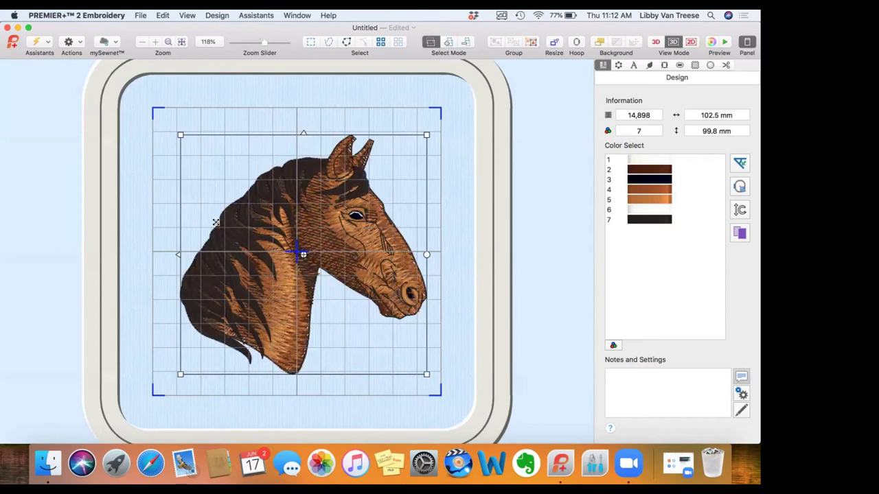
click(178, 255)
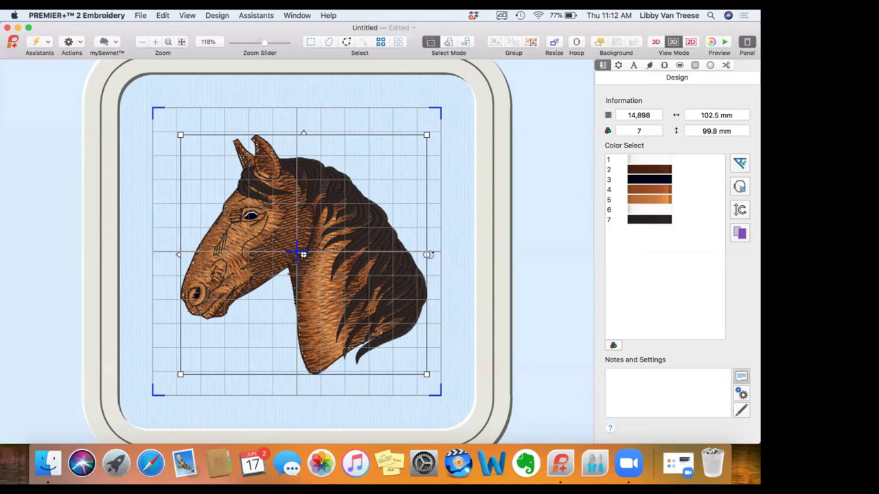
Rotate the horse head clockwise, then slightly back around a rotation centre placed beyond its nose, and deselect it.
drag(427, 254, 417, 295)
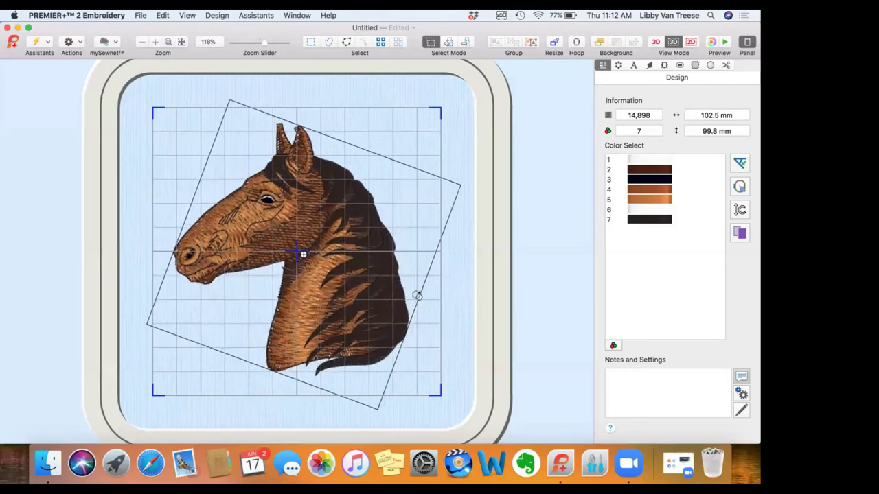
drag(417, 295, 417, 302)
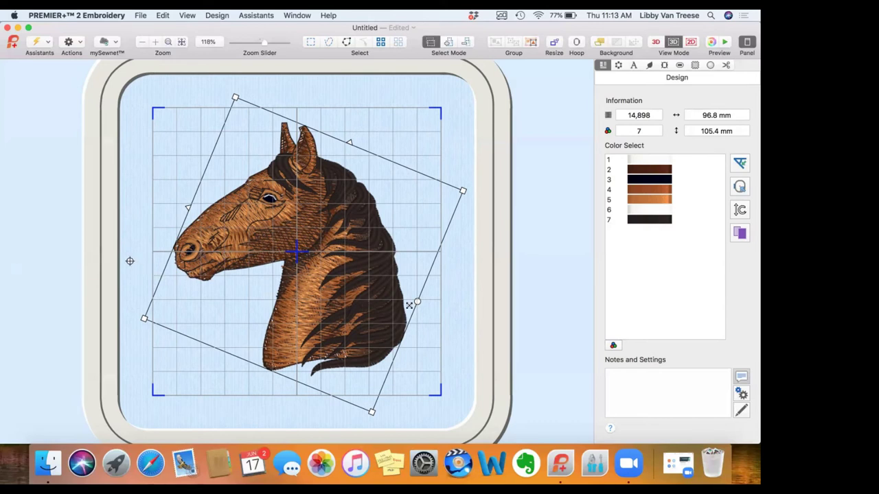
drag(417, 302, 367, 270)
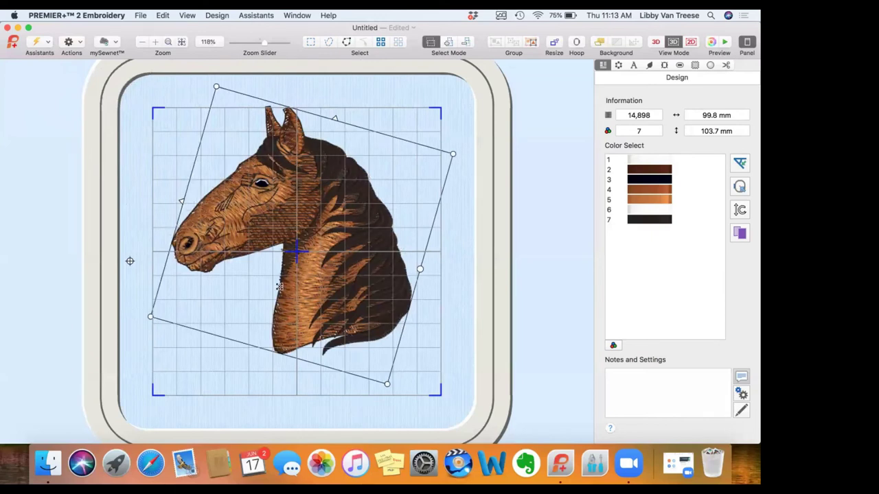
click(181, 359)
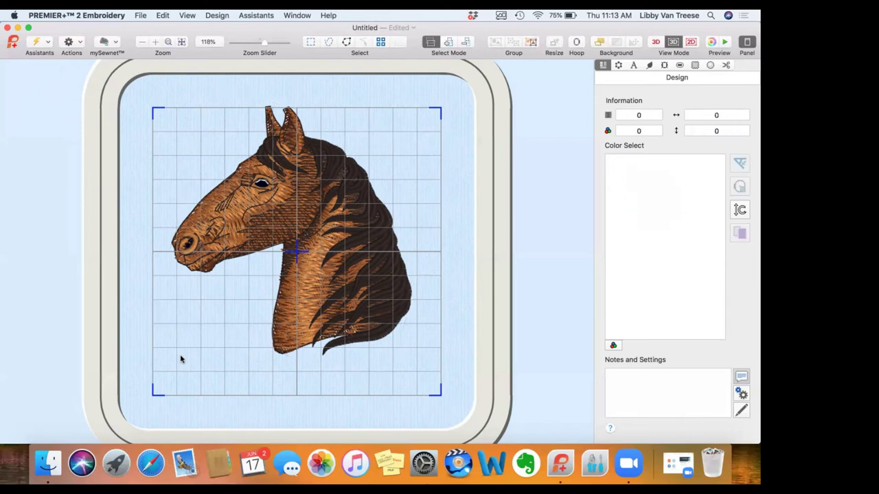
Select the rotated horse head and move it into the hoop.
click(311, 300)
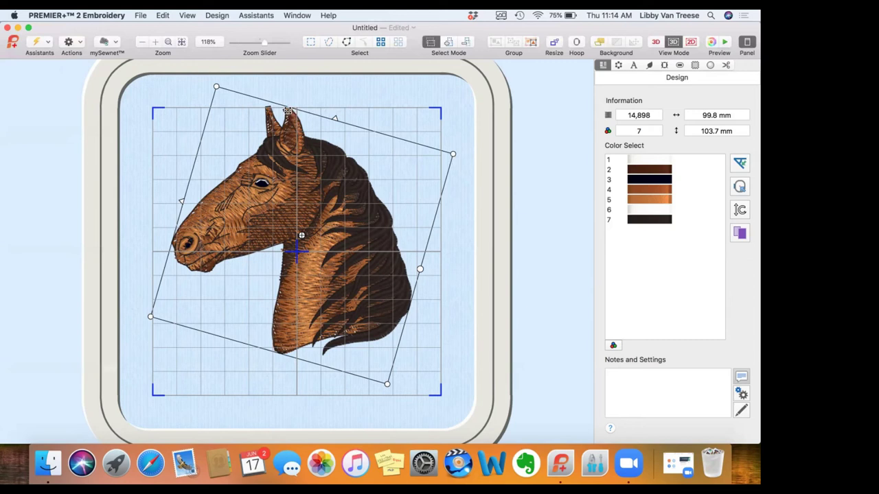
click(217, 15)
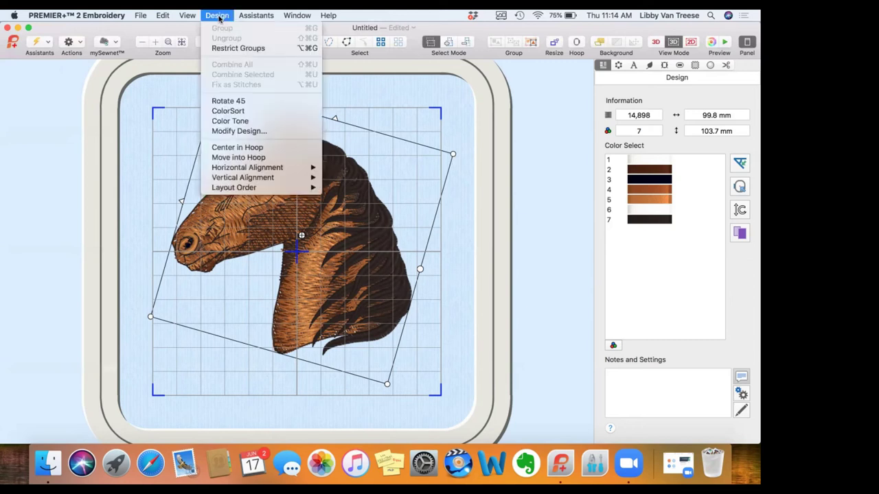
click(234, 159)
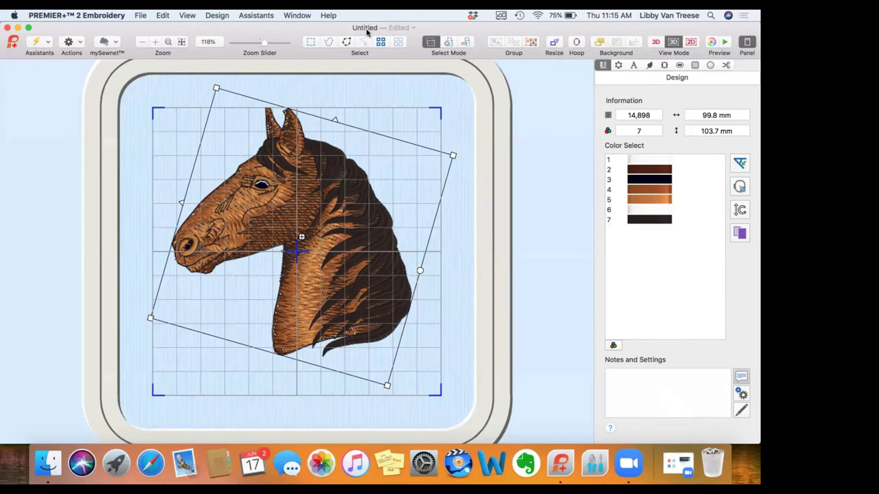
Start saving the design, browse the Documents folder, and choose the home folder as the save location.
click(141, 15)
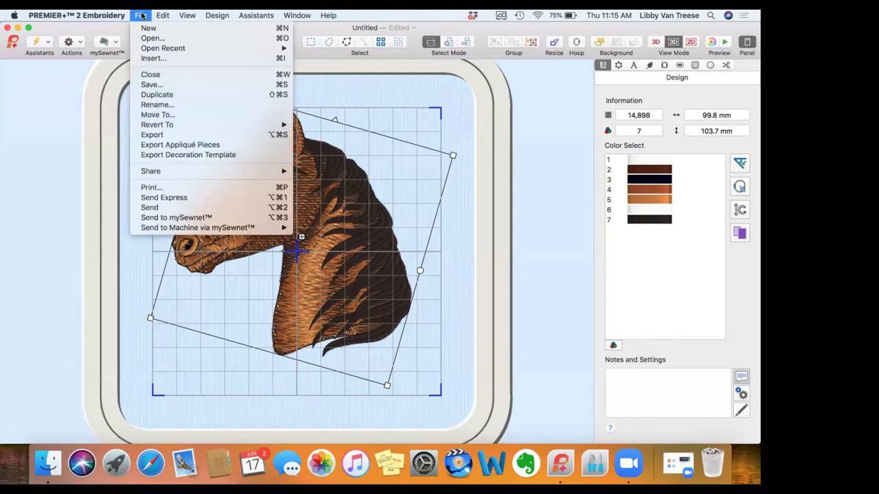
click(148, 84)
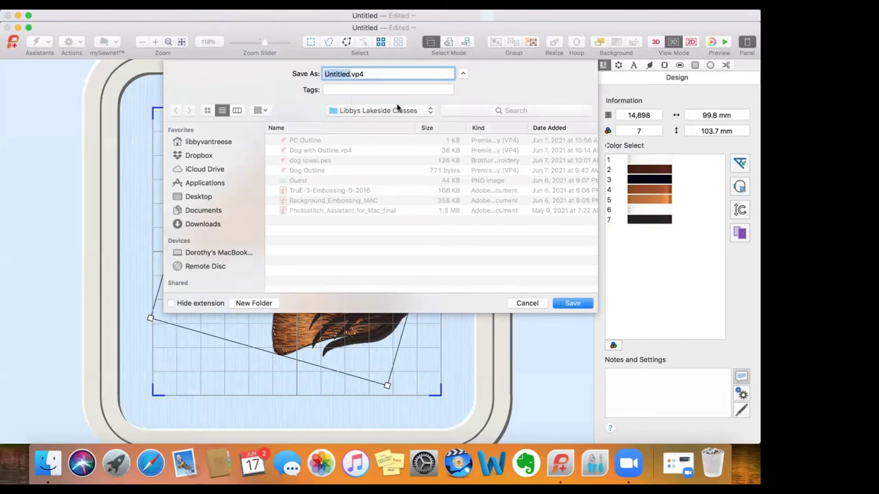
click(429, 111)
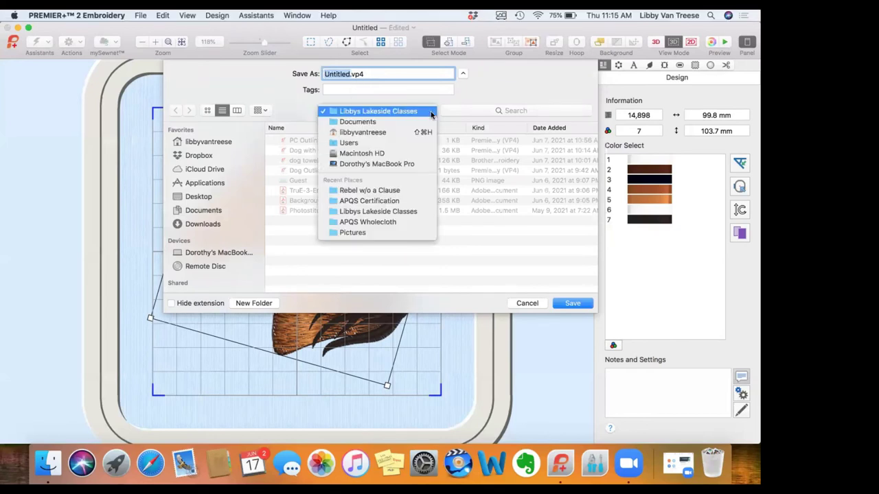
click(384, 122)
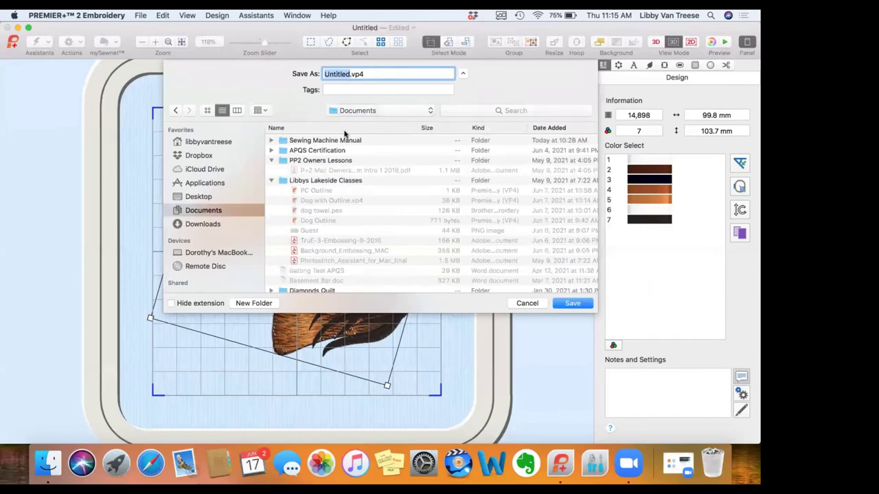
scroll(309, 213, down, 10)
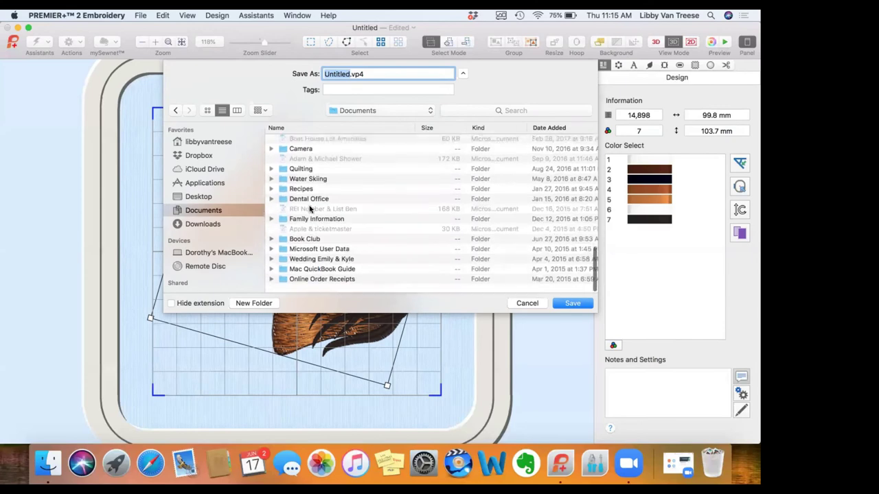
scroll(310, 208, up, 10)
click(219, 143)
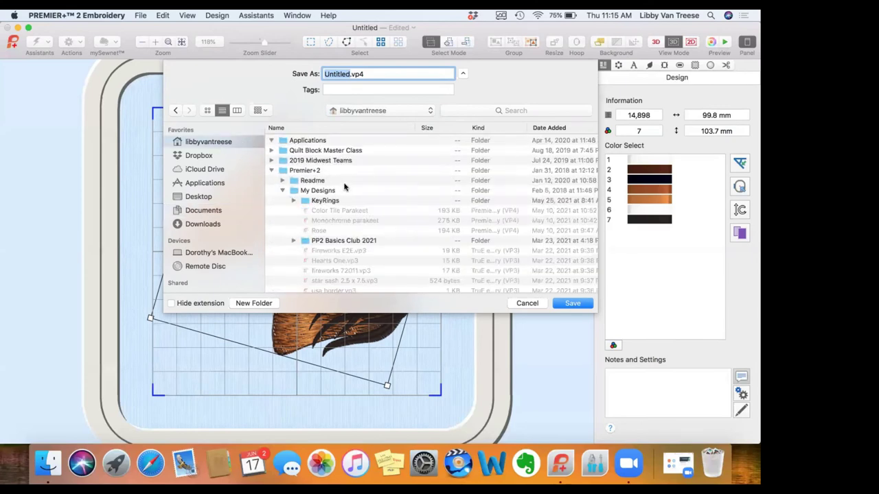
scroll(333, 179, down, 5)
scroll(333, 179, up, 5)
Save the design as Horse.vp4 in the home folder without creating a new folder.
click(256, 304)
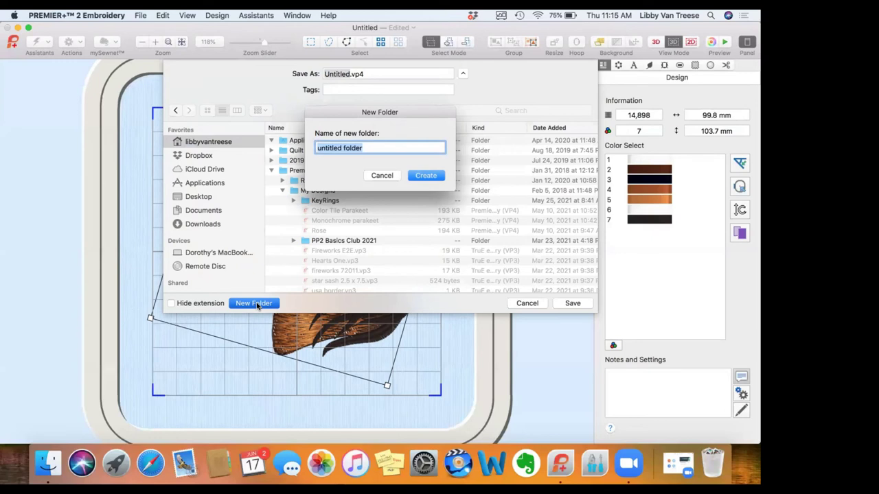
click(392, 176)
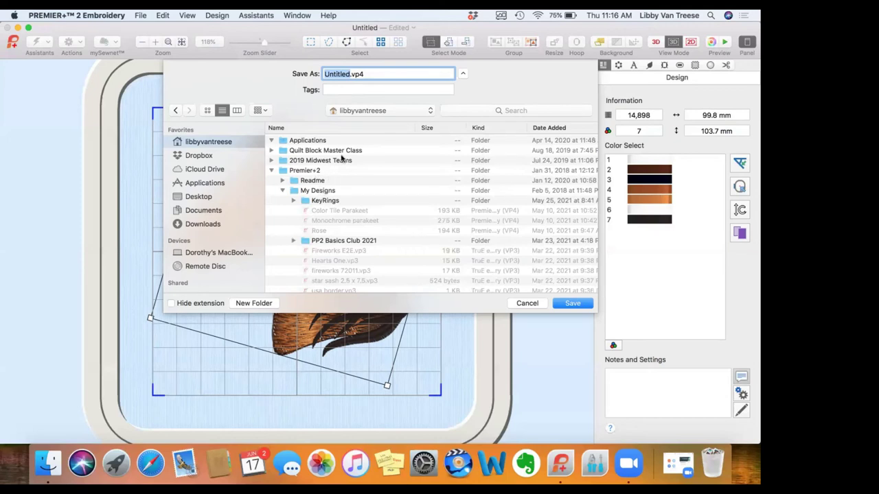
text(Horse)
click(579, 304)
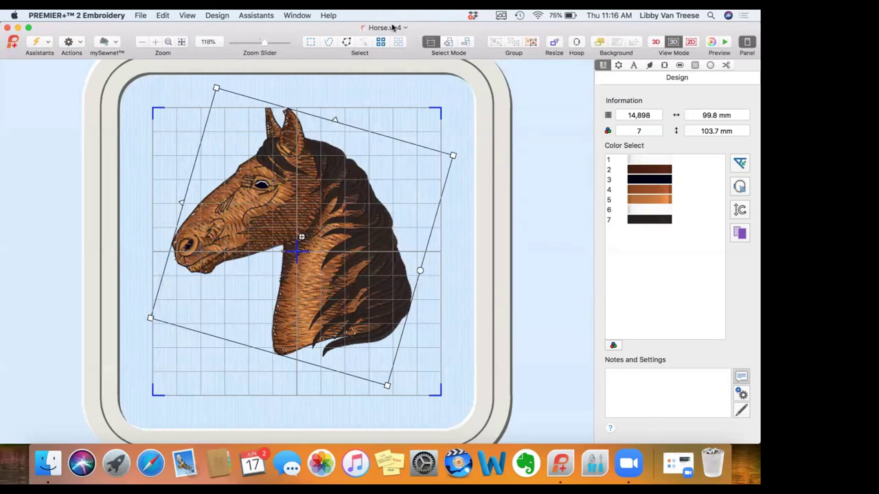
Check the saved design's name and location, and create a new blank design with its window enlarged to fill the screen.
click(405, 29)
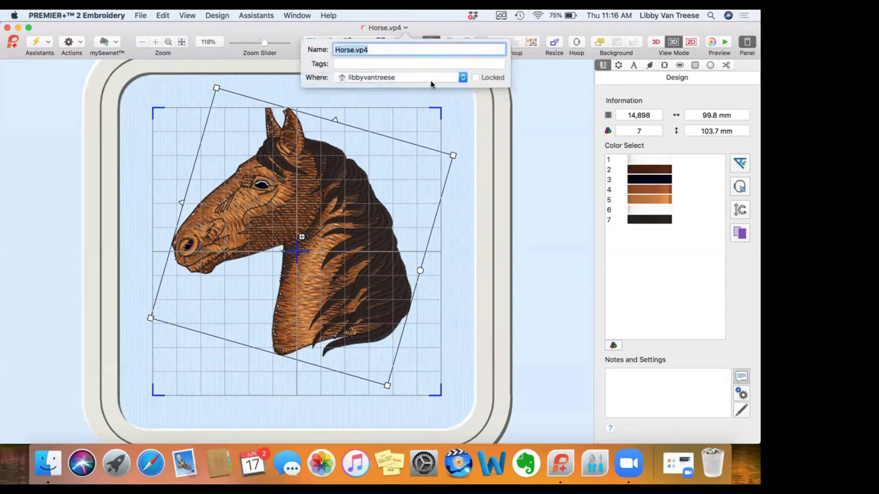
click(322, 29)
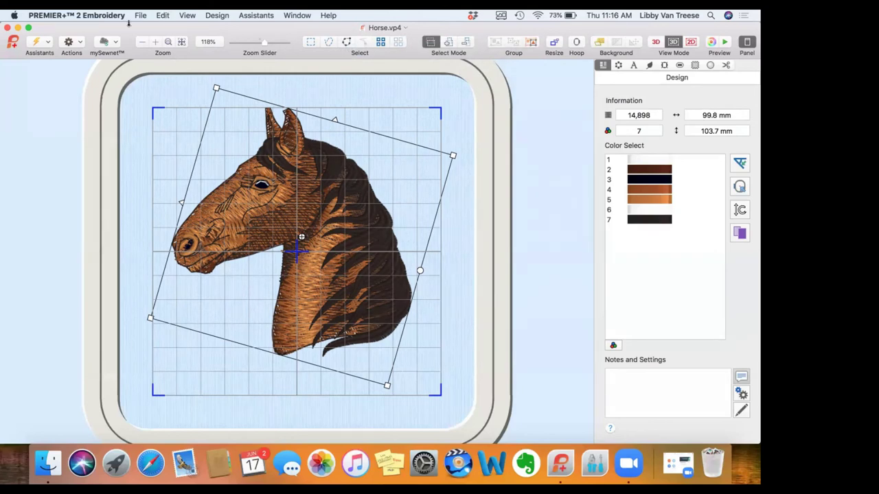
click(143, 16)
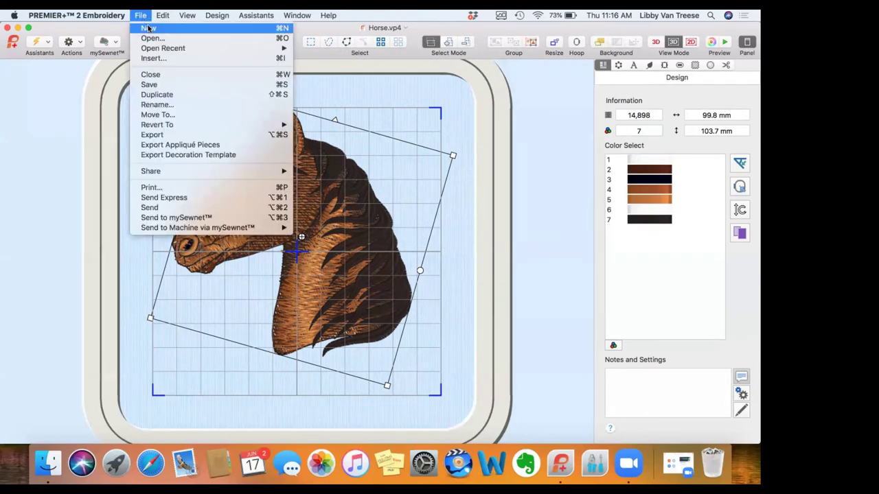
click(149, 28)
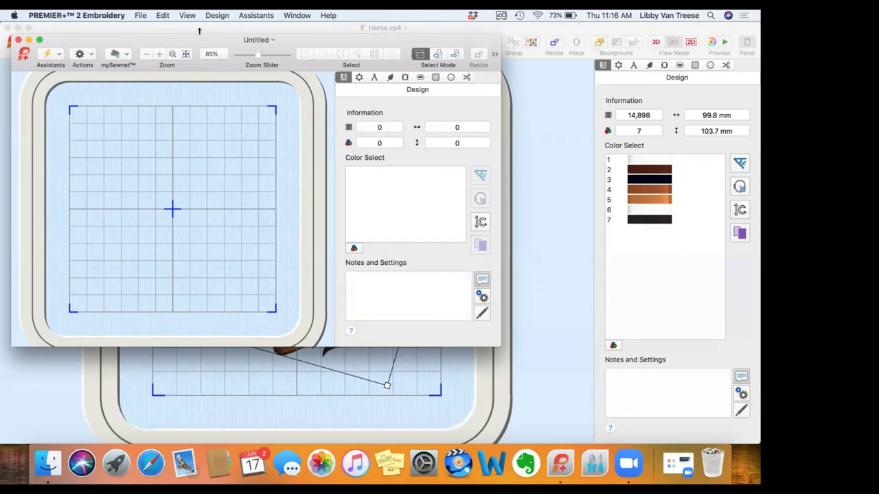
drag(202, 42, 190, 32)
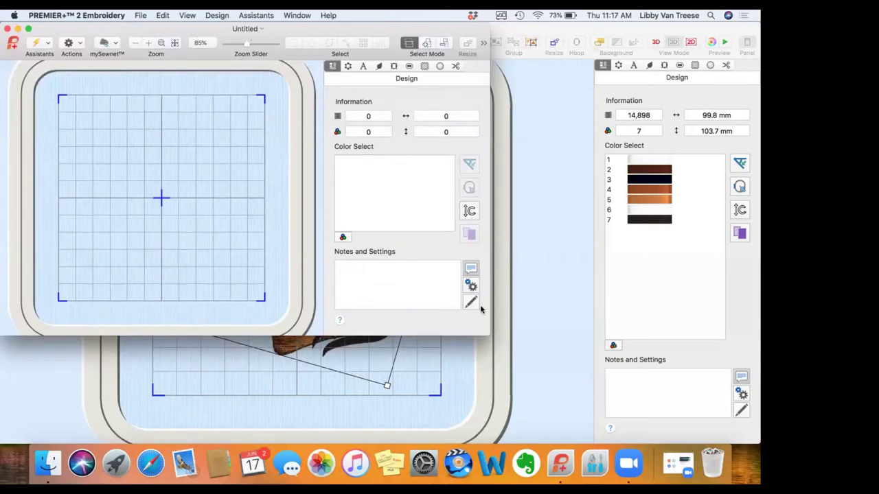
drag(488, 332, 754, 461)
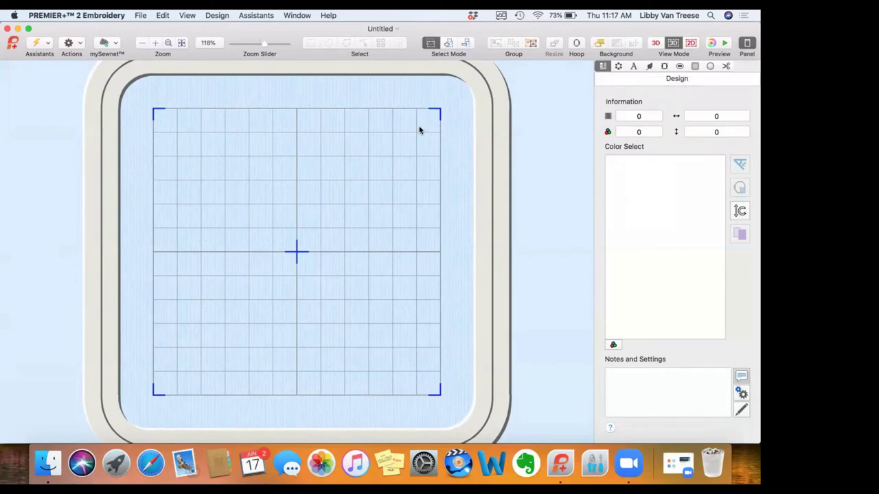
Open the hoop settings, turn off the manually entered hoop size, and look through the available brands and machine groups.
click(575, 43)
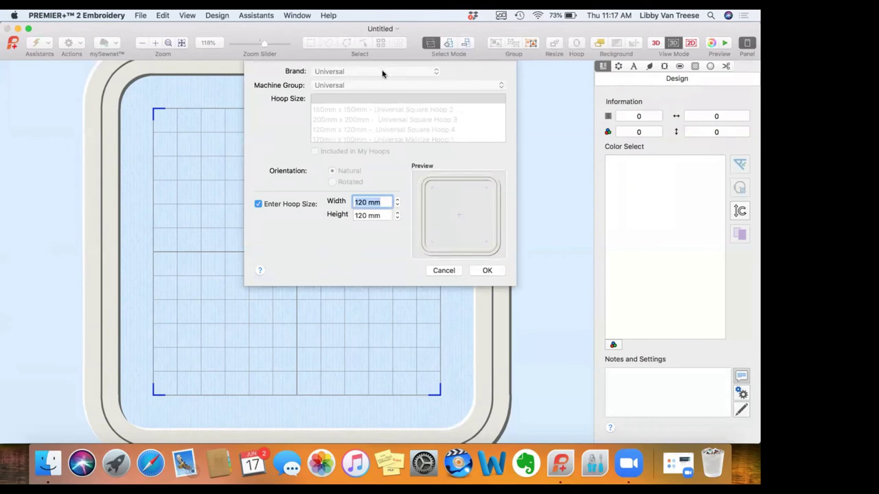
click(258, 204)
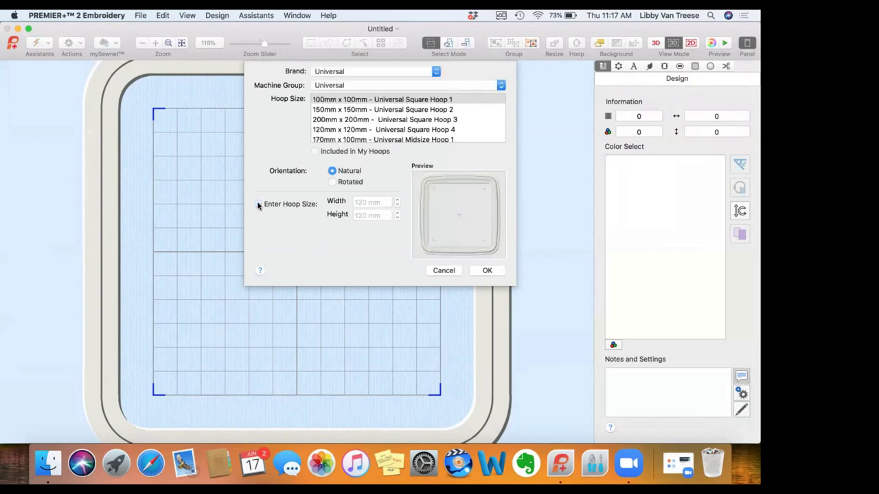
click(436, 73)
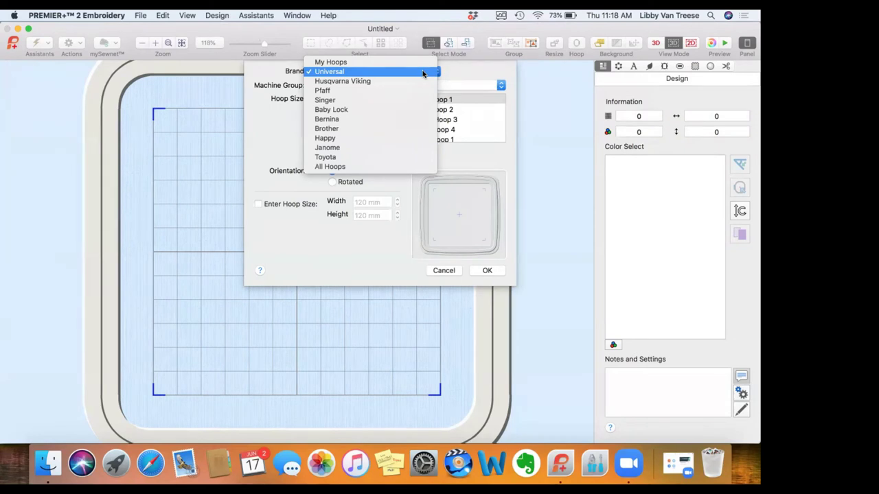
click(423, 74)
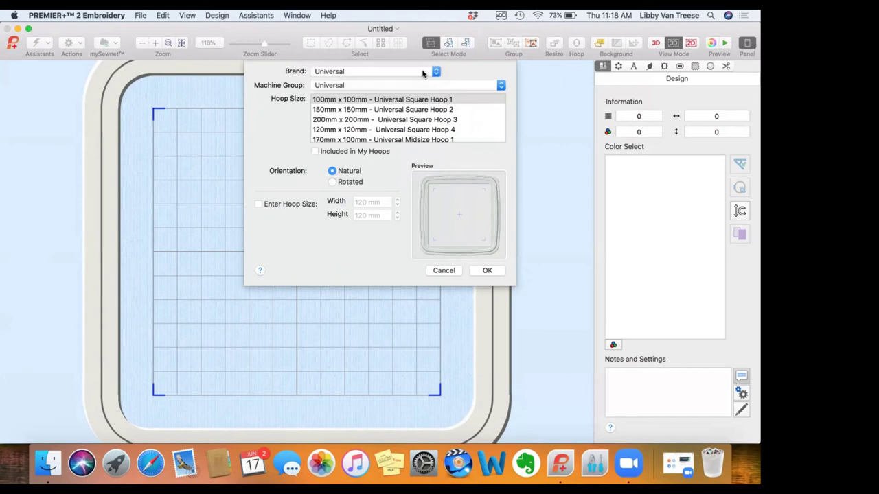
click(502, 87)
click(502, 86)
Choose Pfaff as the hoop brand, view its machine groups, and return to the Universal brand.
click(435, 73)
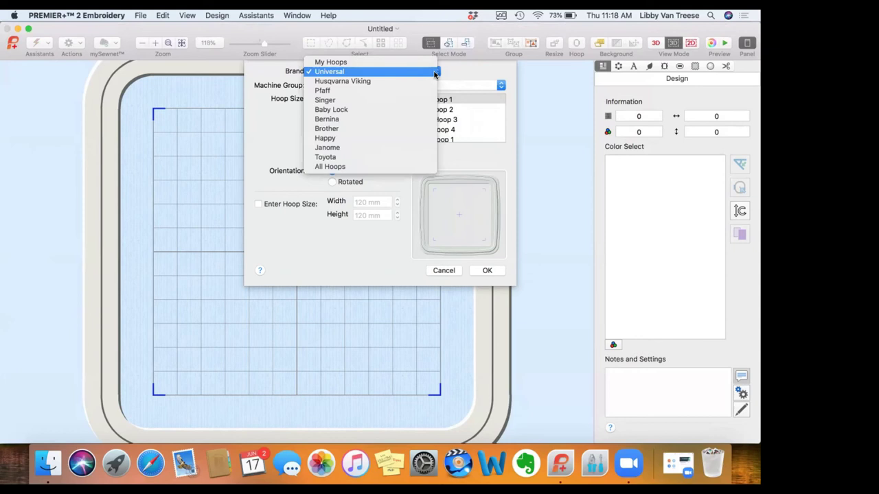
click(361, 90)
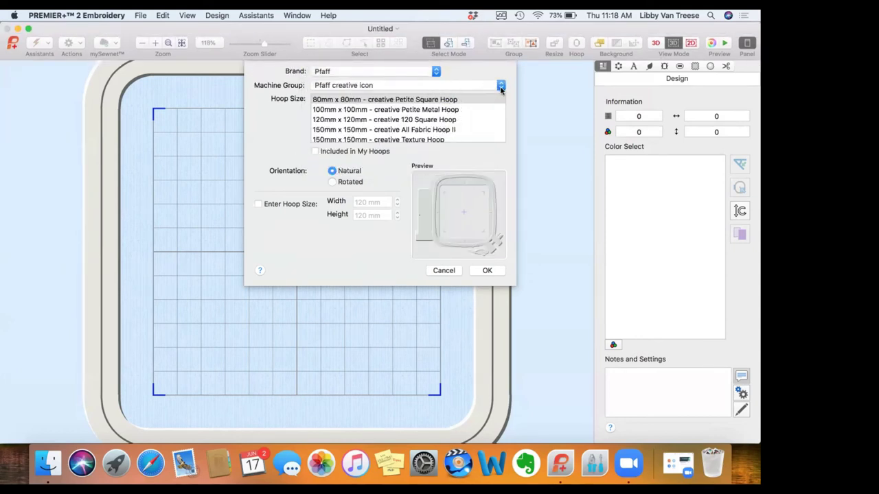
click(501, 87)
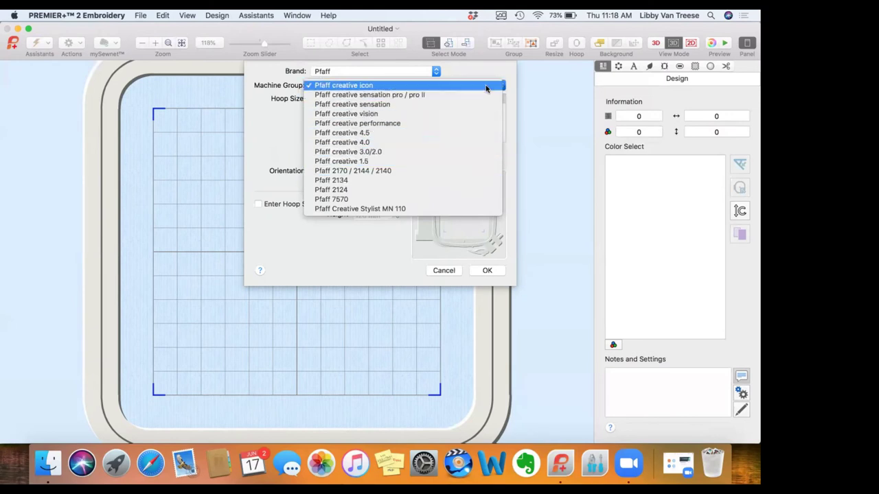
click(435, 72)
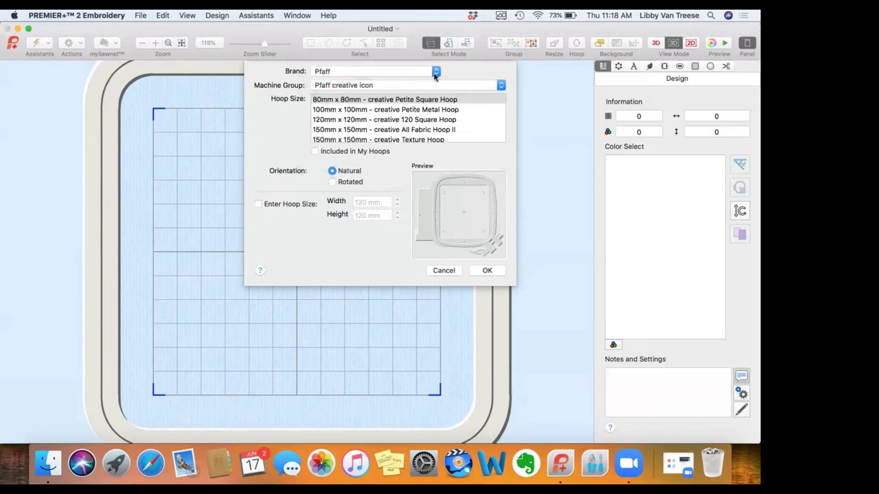
click(435, 73)
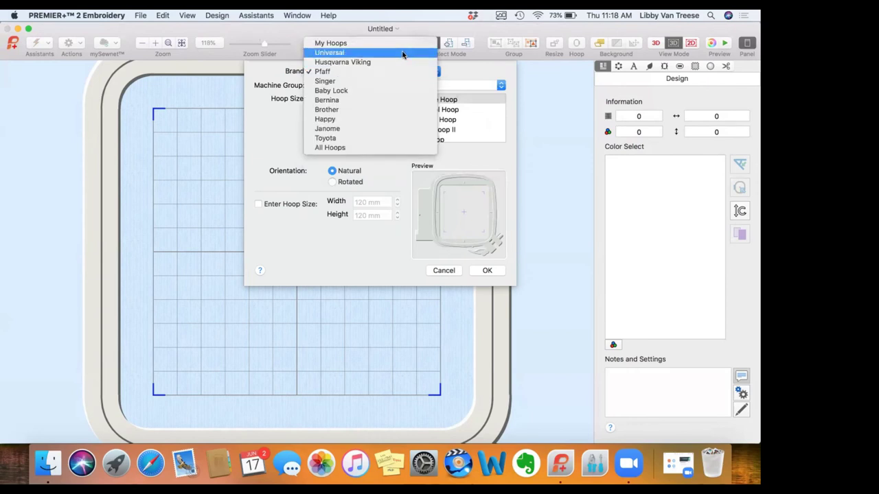
click(404, 52)
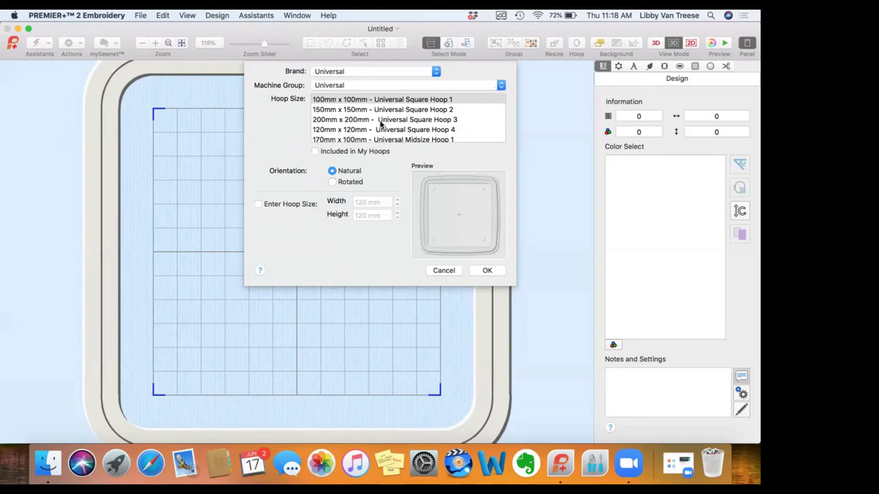
Apply the 240mm x 150mm Universal Large Hoop 2 in Natural orientation after previewing it Rotated.
scroll(380, 123, down, 4)
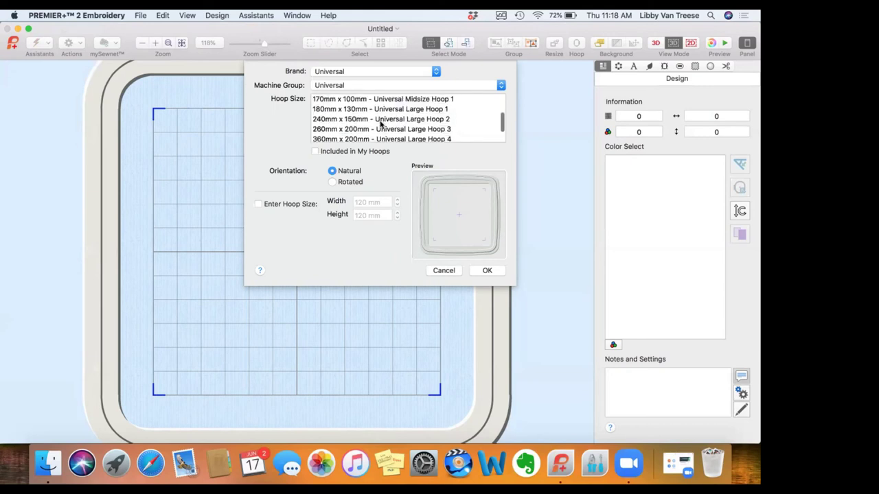
click(384, 120)
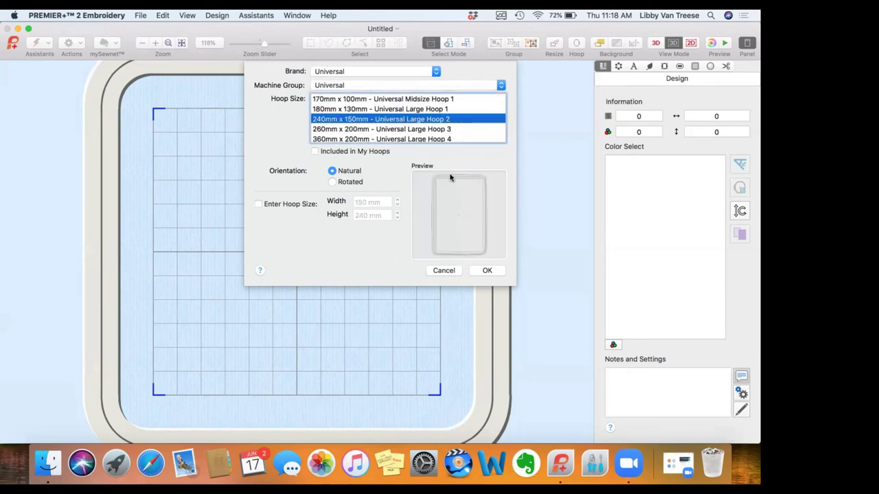
click(332, 182)
click(332, 182)
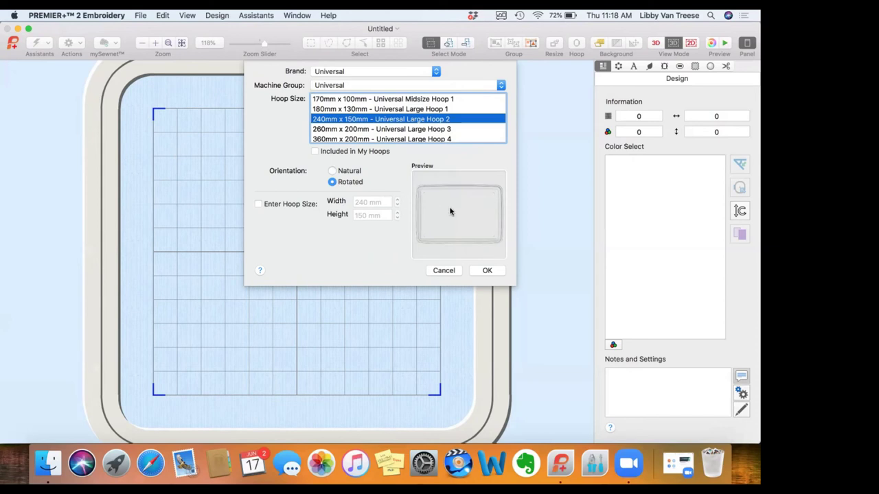
click(333, 171)
click(490, 271)
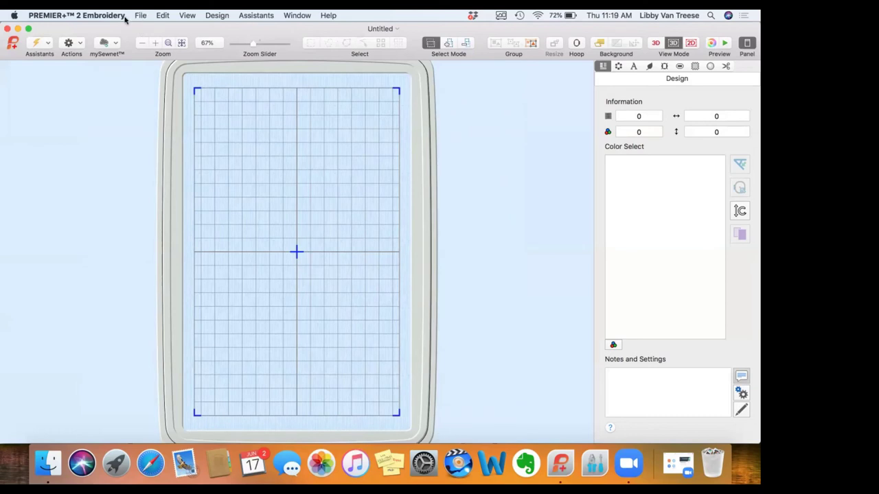
Start inserting a design and open the Premier+2 folder inside the home folder.
click(80, 45)
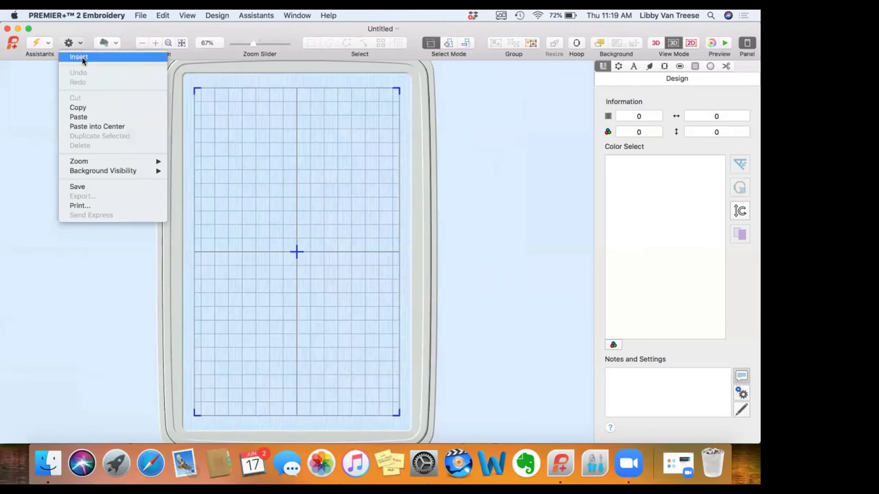
click(81, 57)
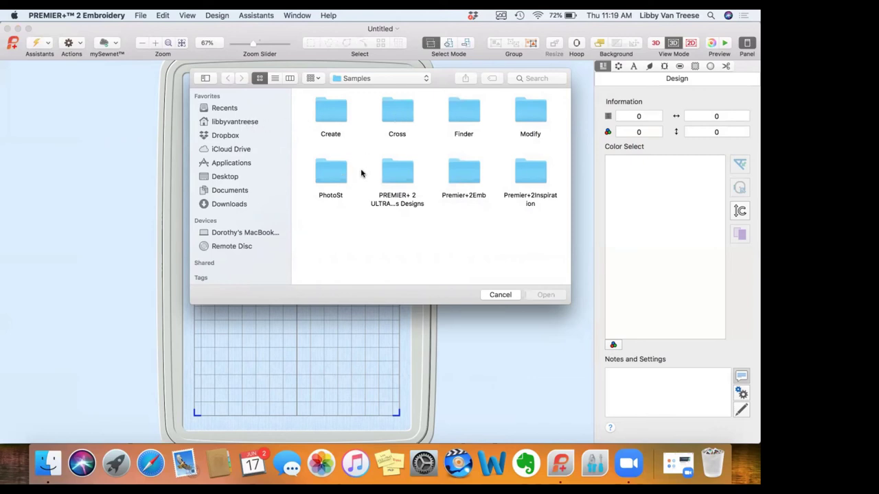
click(249, 124)
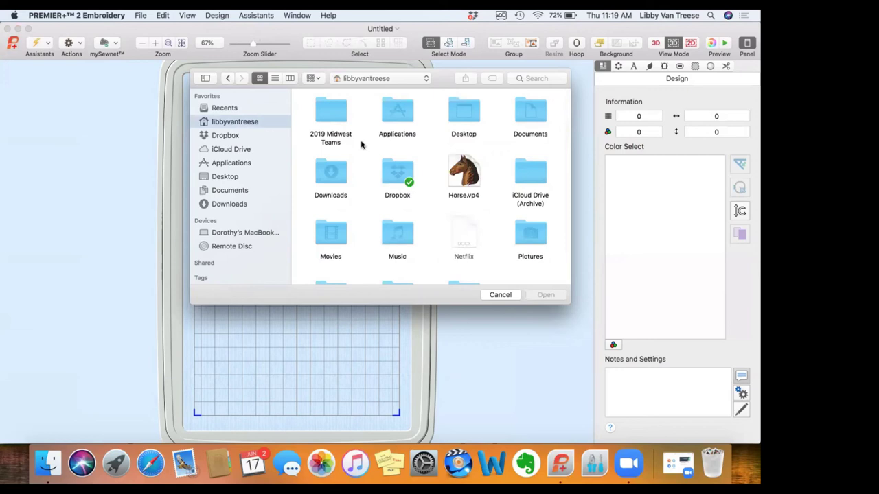
scroll(361, 144, down, 4)
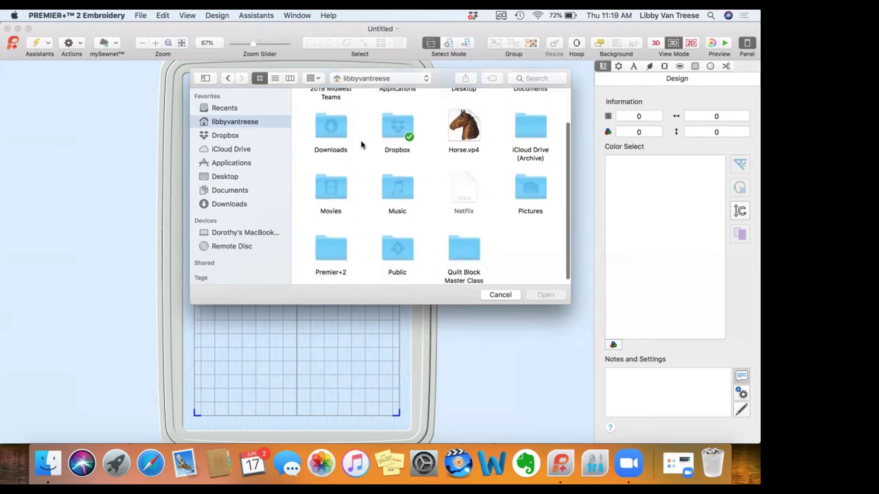
double_click(335, 246)
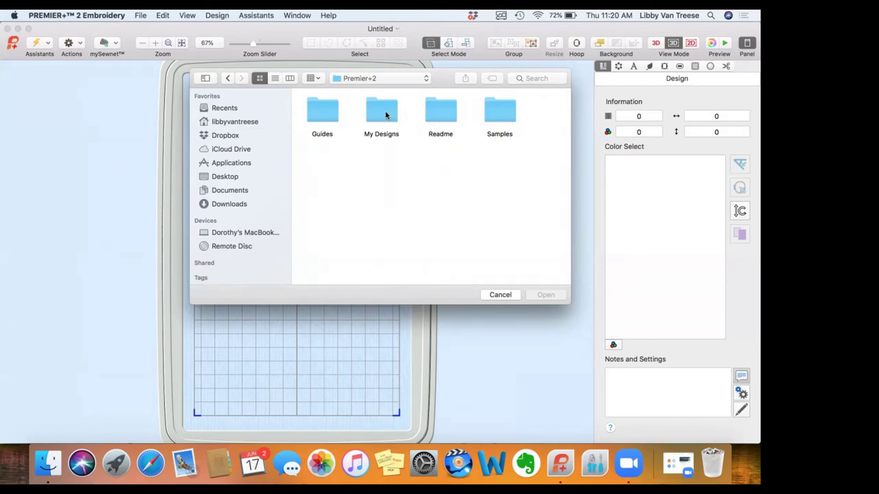
Look inside the Guides folder and return to the Premier+2 folder.
click(323, 109)
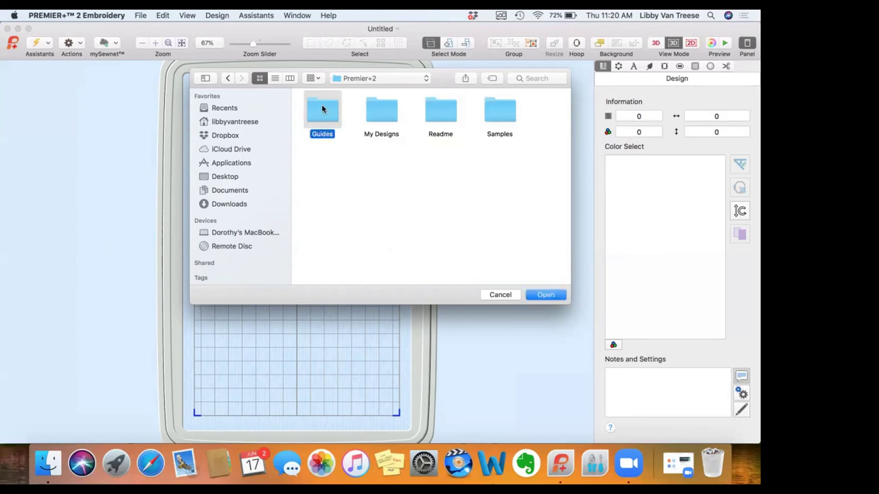
double_click(322, 108)
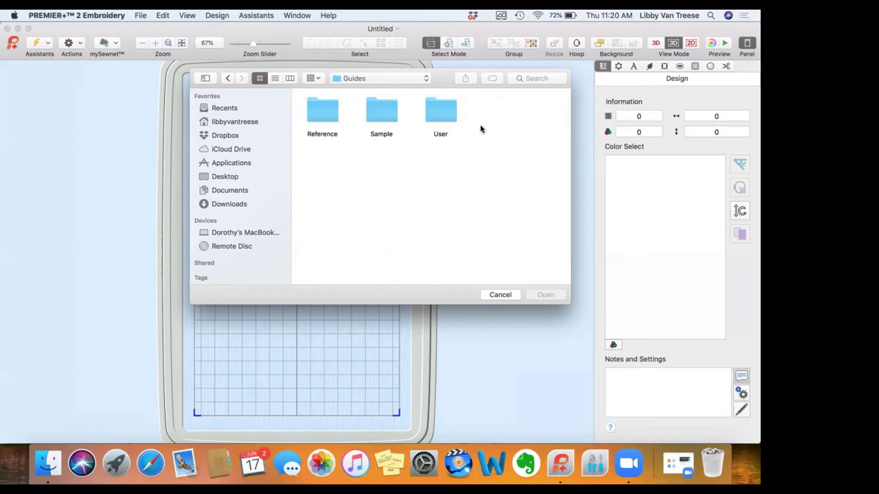
click(228, 80)
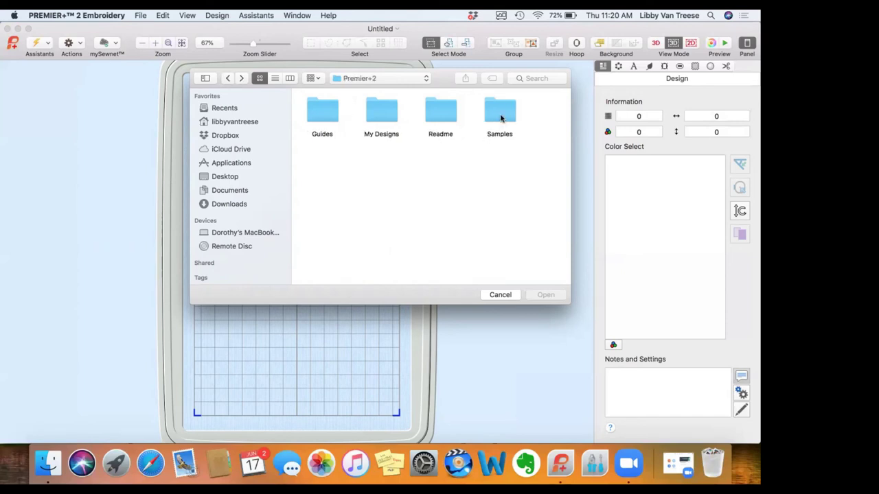
Open Samples, Premier+2Emb, Stitch2, Butterflies and Bugs, enlarging the file dialog on the way, and browse the designs in it.
double_click(501, 118)
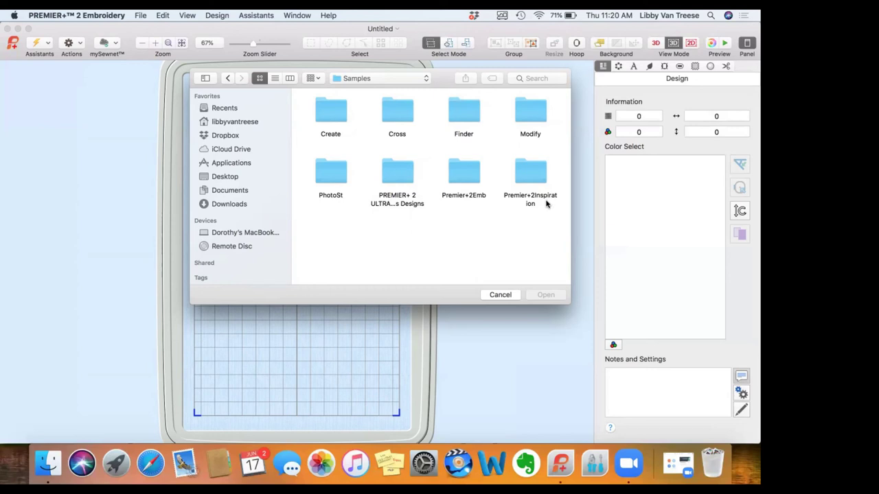
double_click(459, 175)
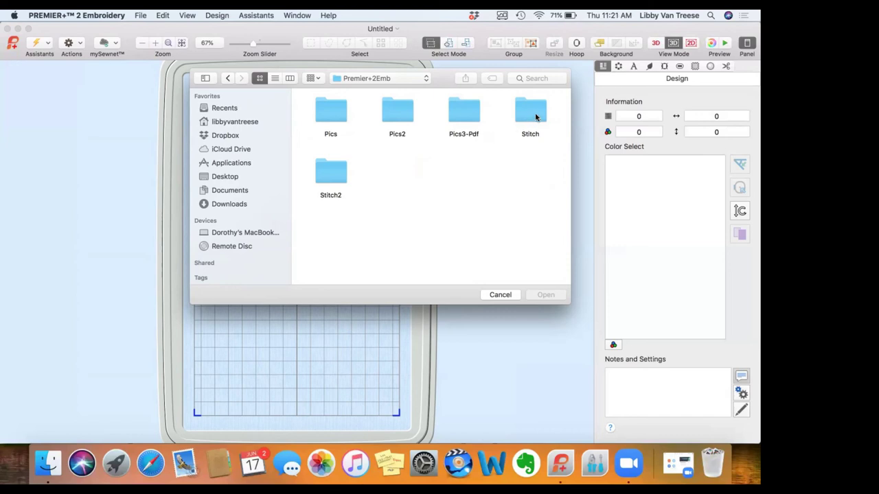
double_click(328, 173)
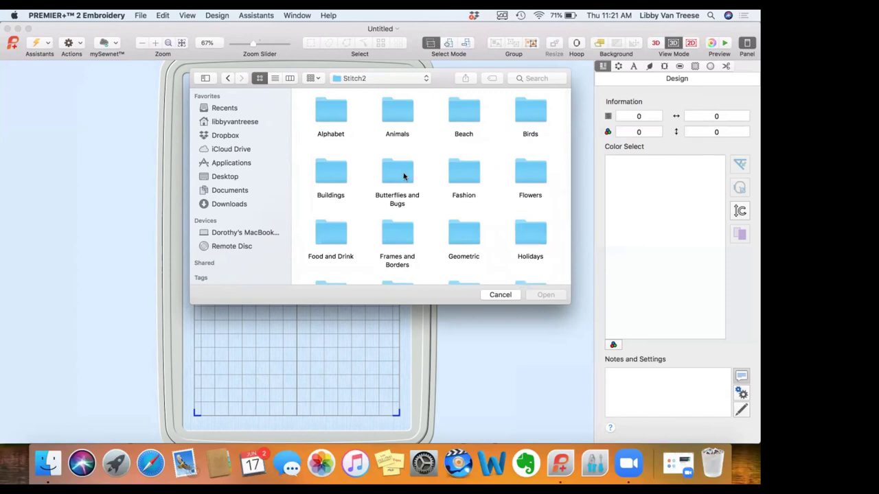
drag(570, 302, 575, 446)
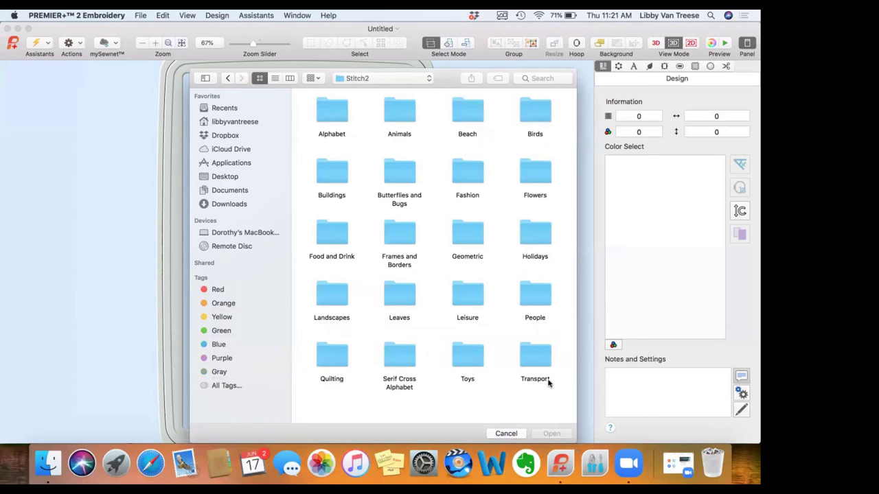
double_click(398, 176)
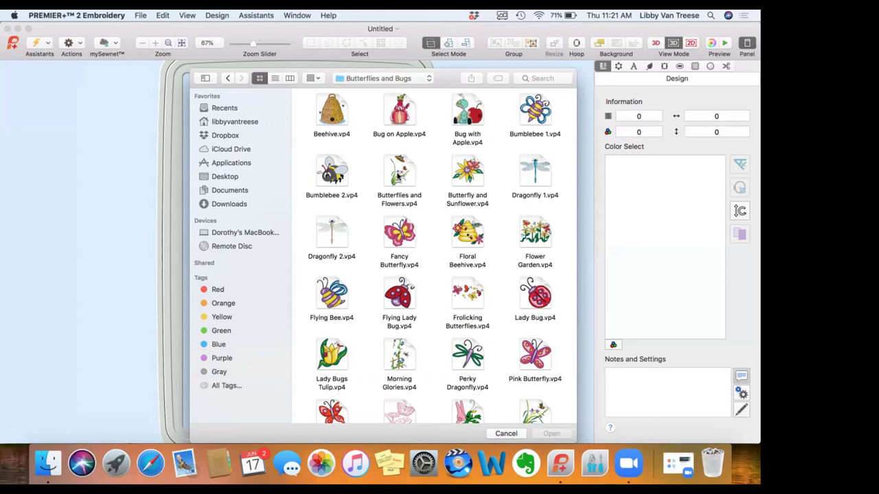
scroll(398, 176, down, 3)
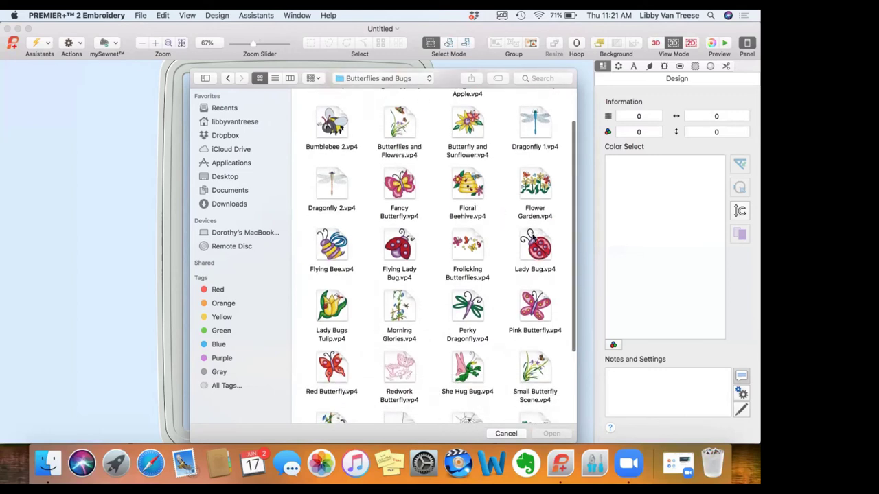
scroll(532, 244, up, 3)
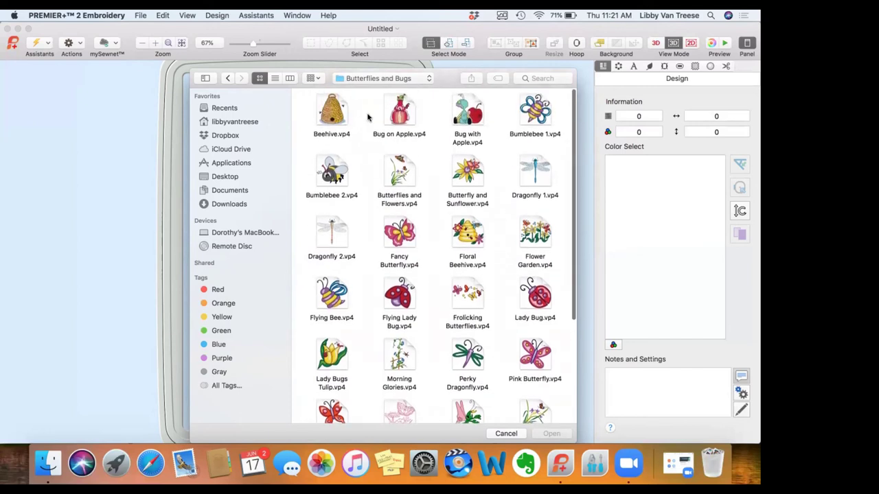
Insert the Beehive.vp4 sample design into the hoop.
click(328, 114)
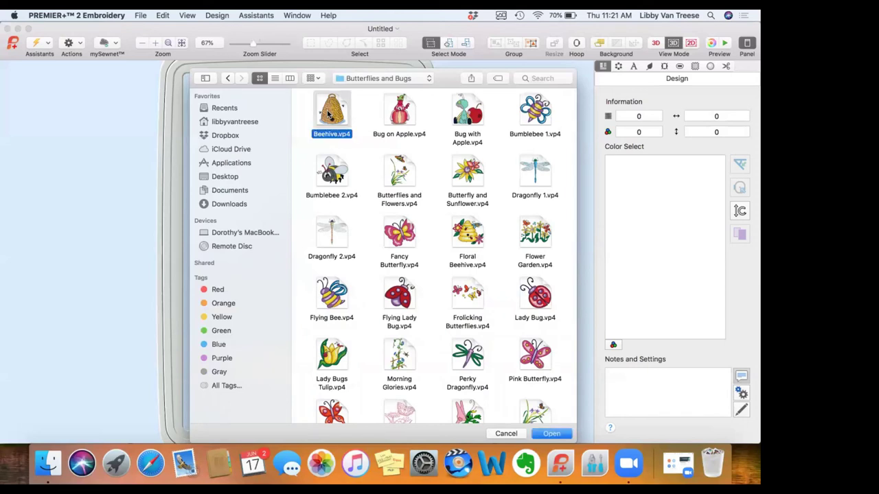
click(552, 434)
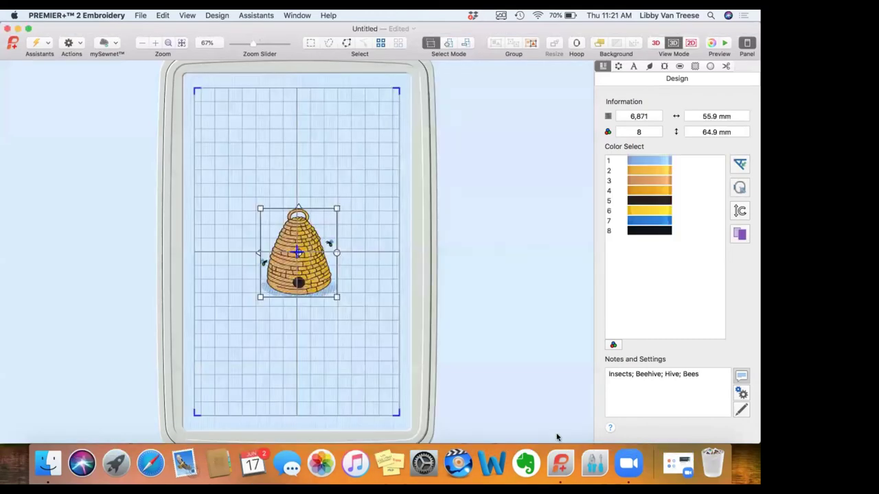
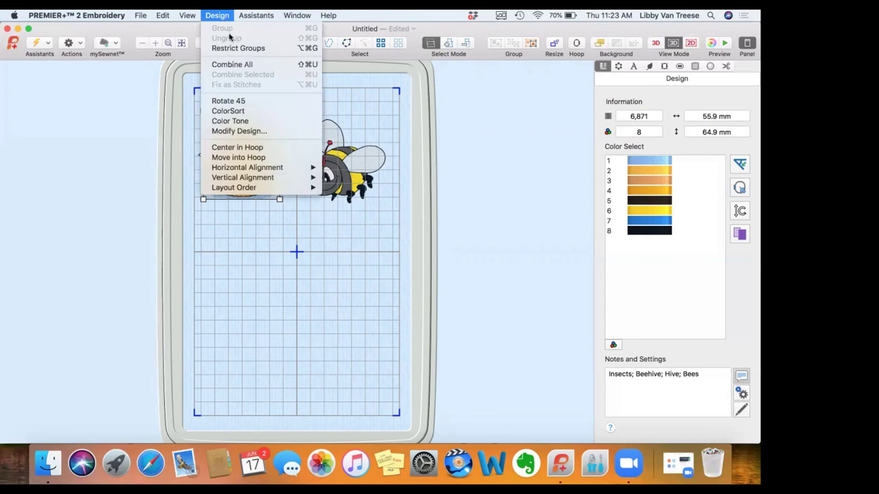
Combine all designs so the beehive and bumblebee form one design, and center it in the hoop.
click(236, 65)
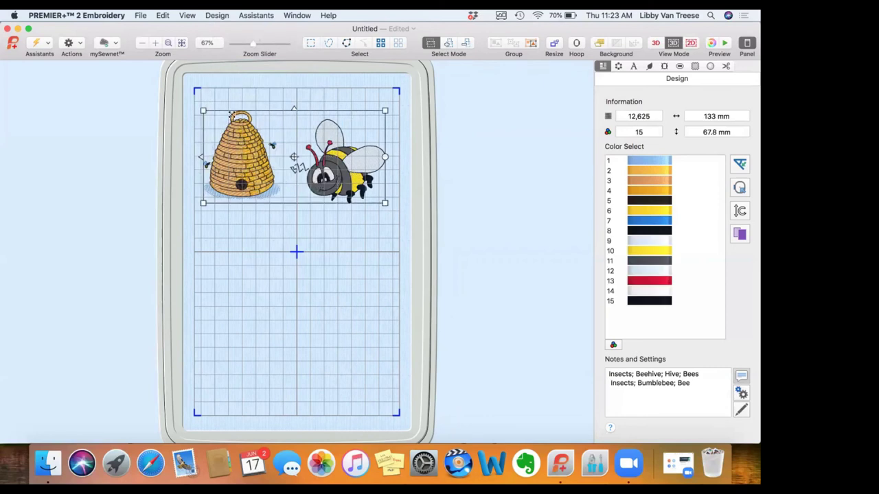
drag(289, 194, 296, 218)
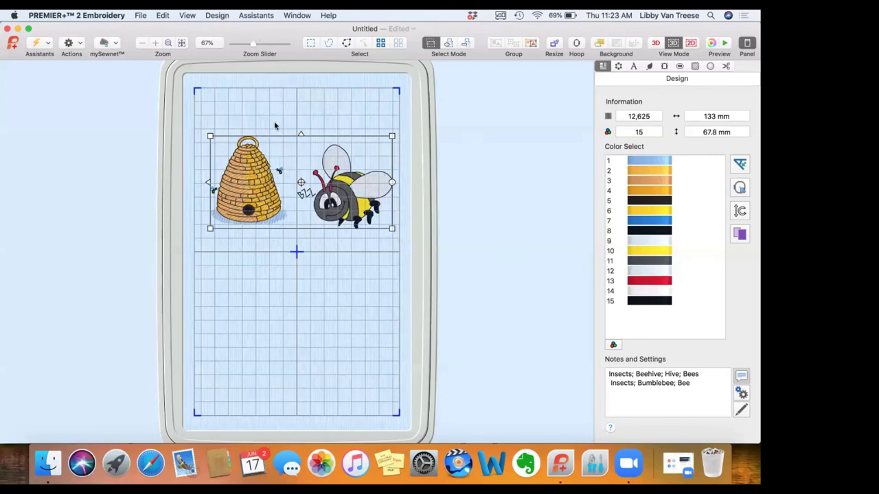
click(218, 16)
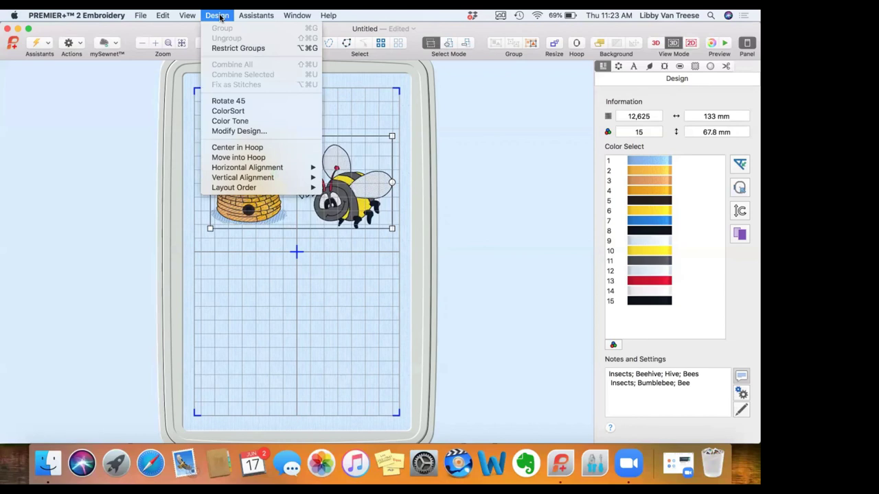
click(232, 148)
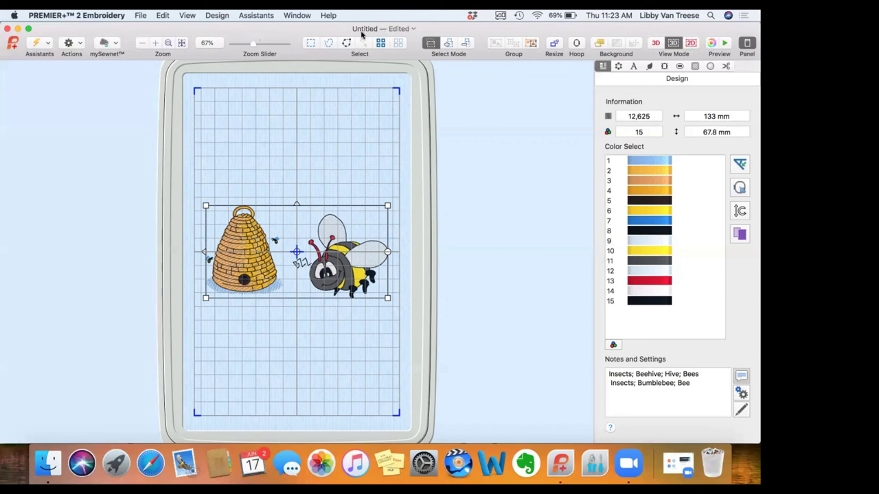
Save the combined design as "Beehive & bee" in VP4 format in the home folder.
click(141, 15)
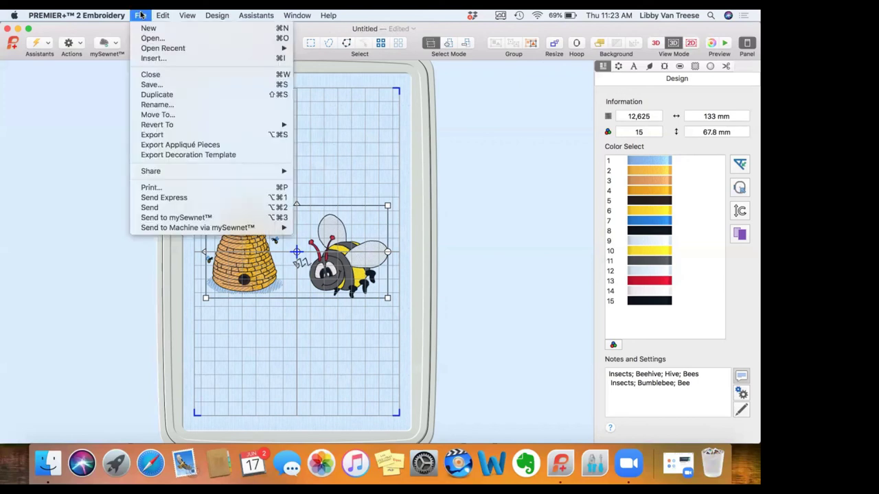
click(150, 84)
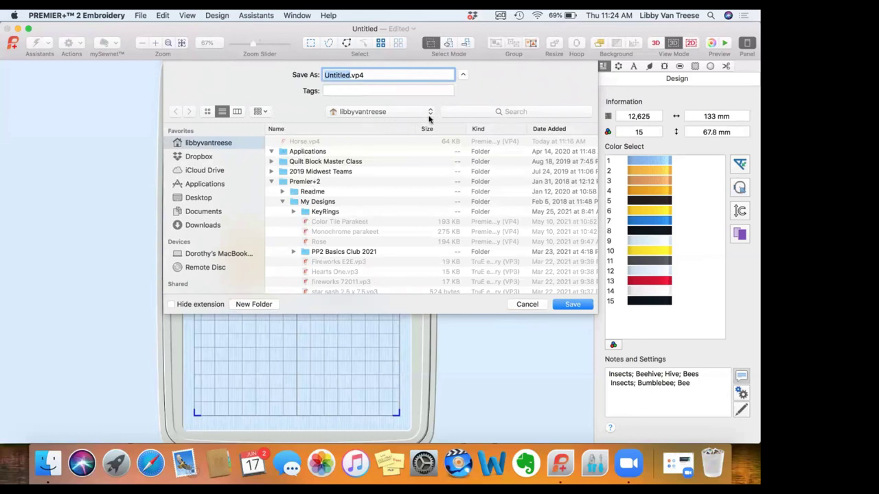
text(Beehive & bee)
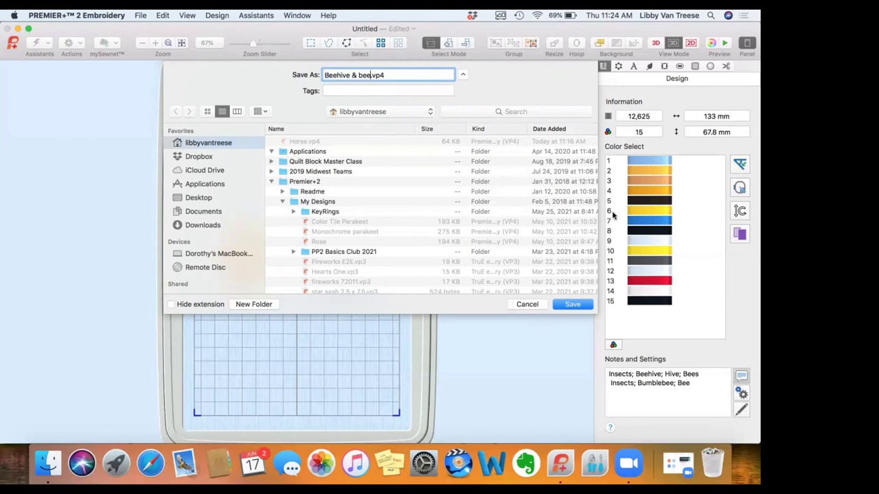
click(572, 305)
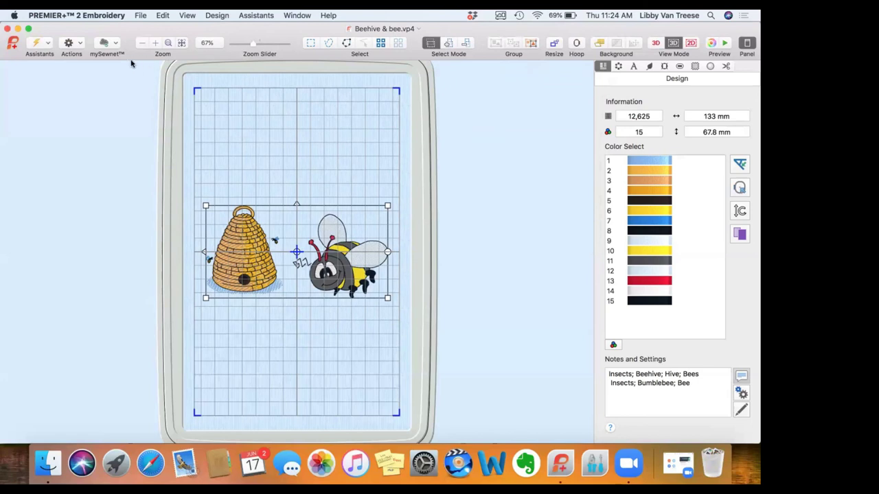
Export the design in TruE / Husqvarna Viking / Pfaff (.vp3) format as "Beehive & bee Exported" to the suggested classes folder.
click(79, 45)
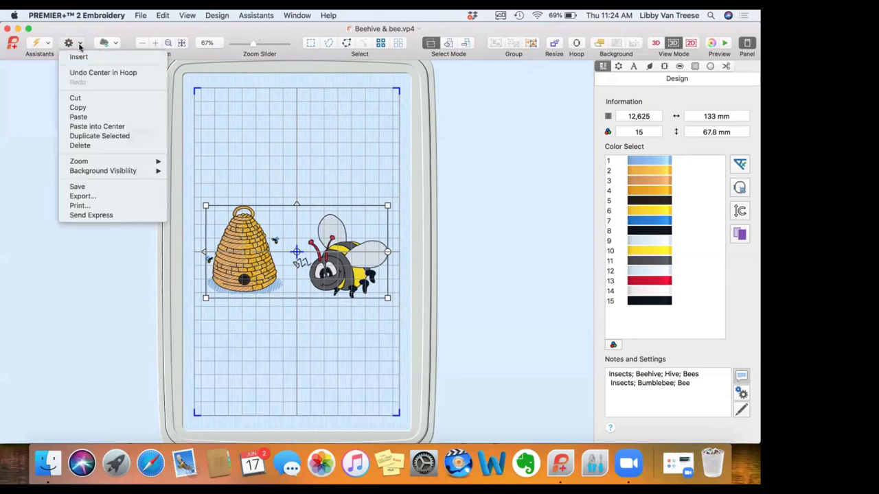
click(81, 197)
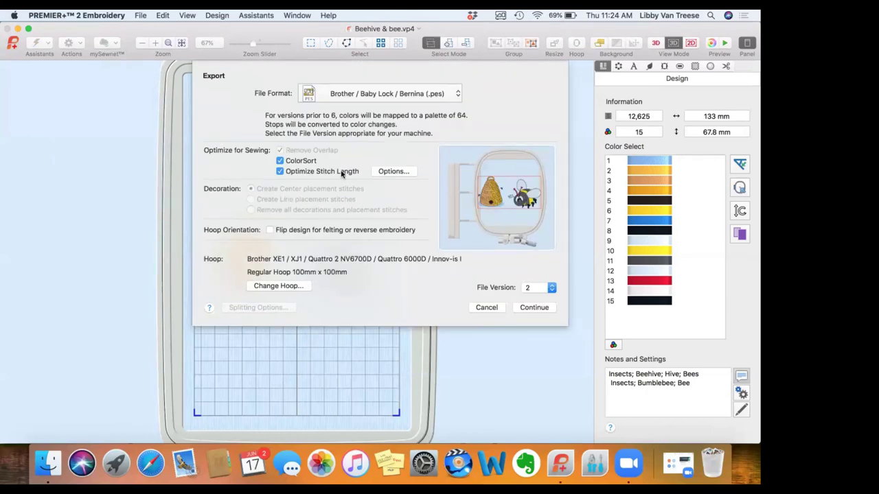
click(458, 95)
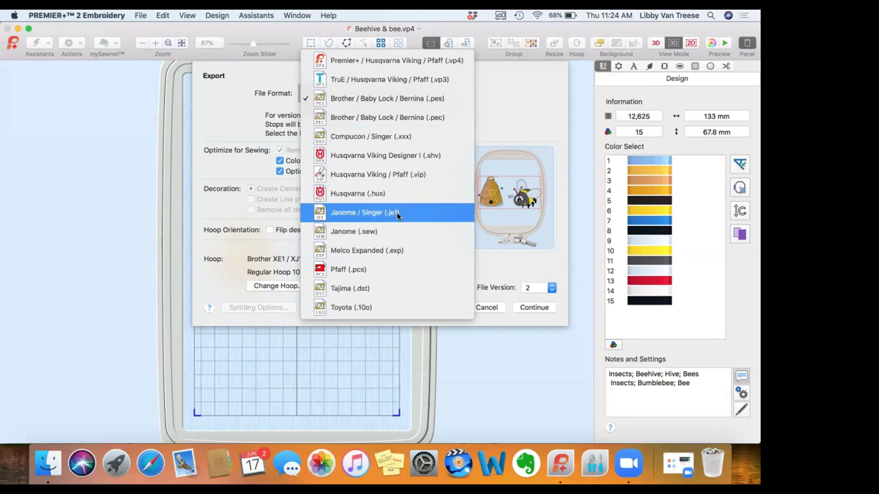
click(415, 80)
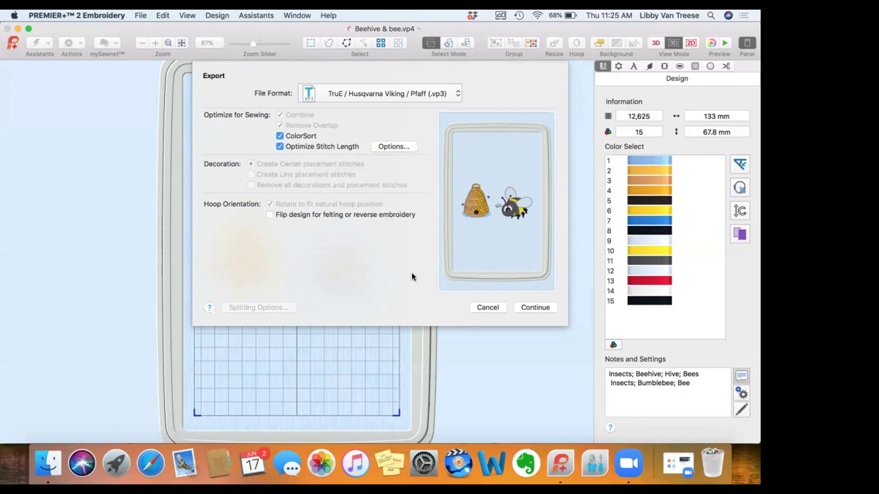
click(535, 307)
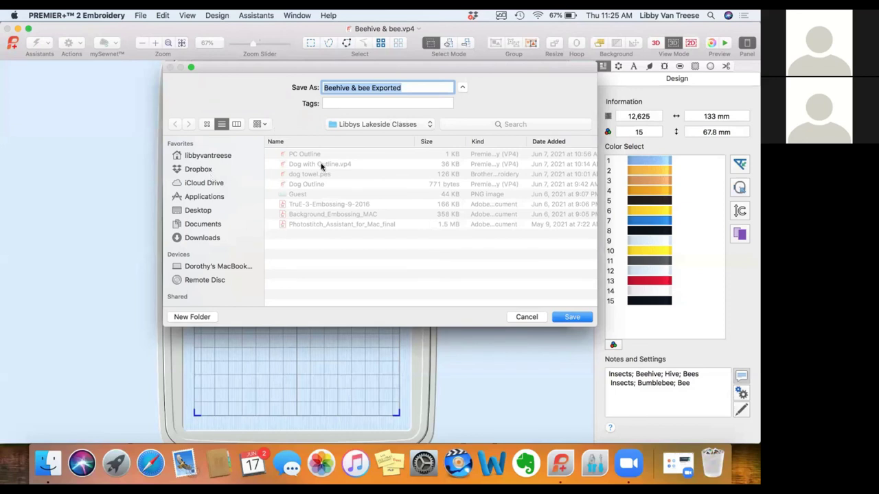
click(567, 317)
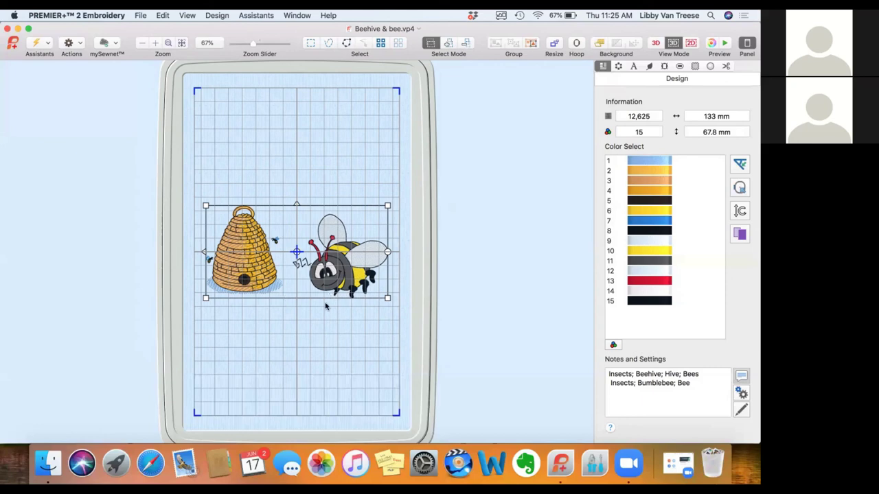
Switch to Finder, look through the home folder and its Premier+2 subfolder, and return to Premier+ 2 Embroidery.
click(57, 464)
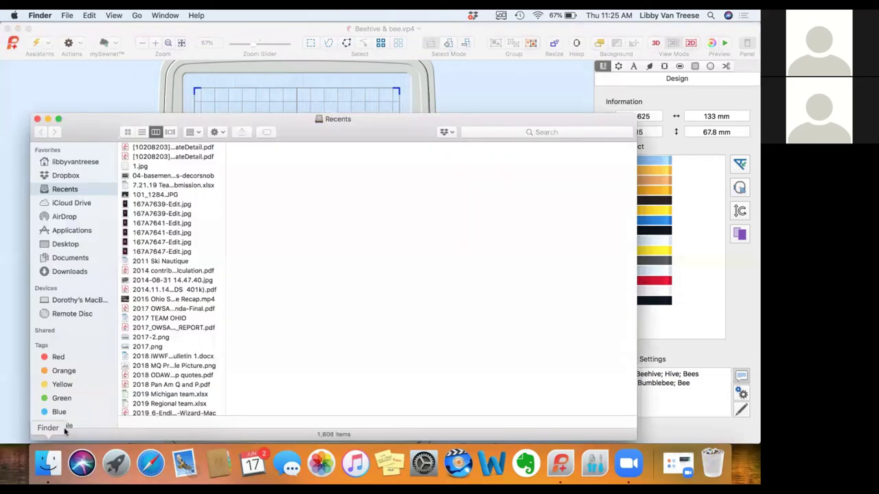
click(80, 162)
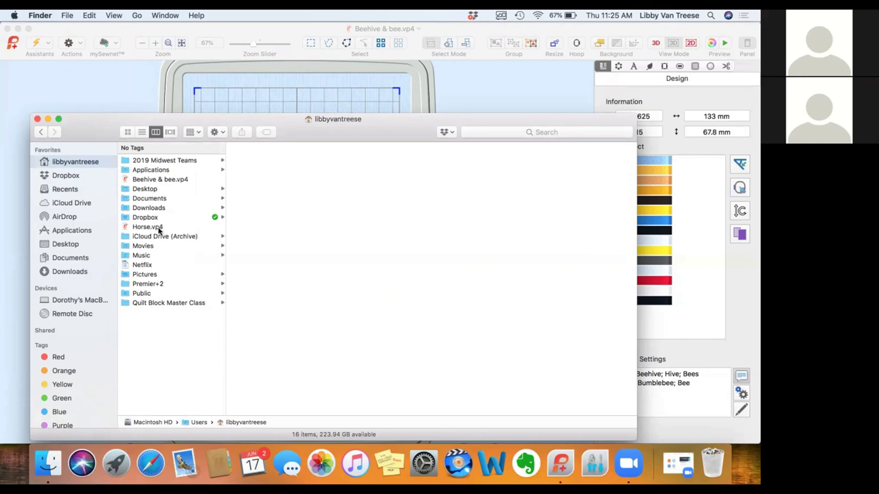
click(154, 285)
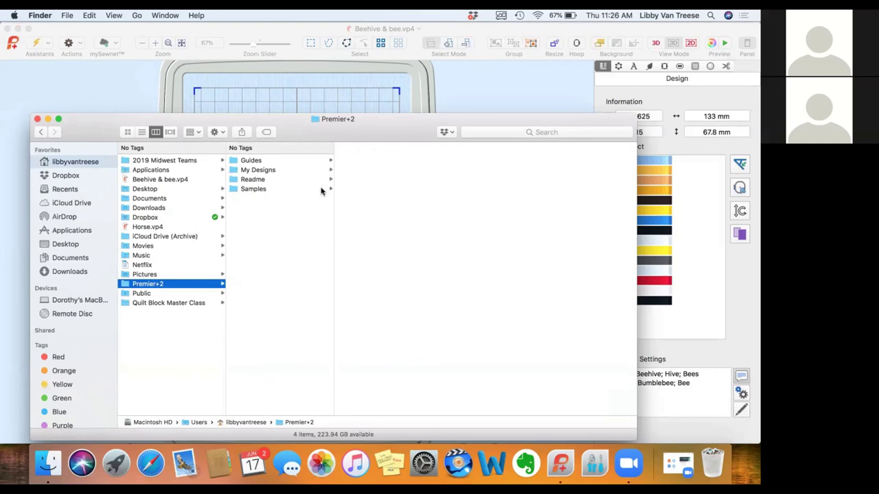
click(464, 89)
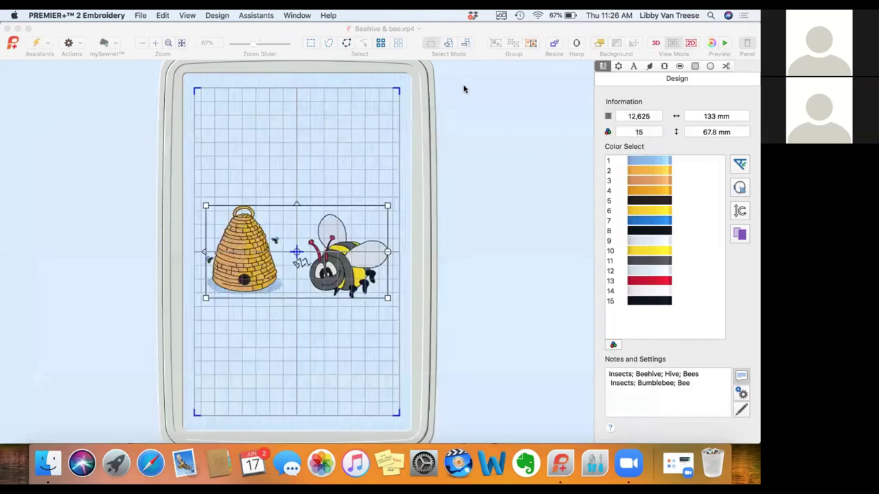
Export the design again as a .vp3 file named "Beehive & bee Exported", into the My Designs folder inside Premier+2.
click(141, 15)
click(152, 136)
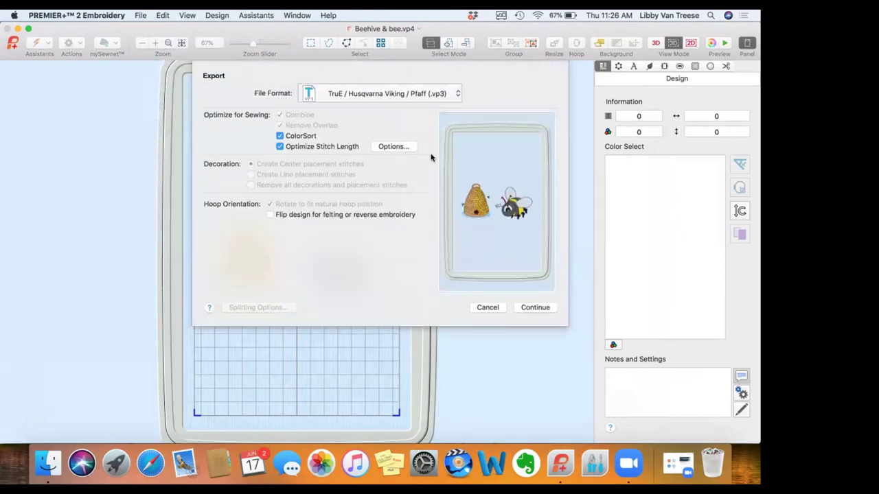
click(539, 309)
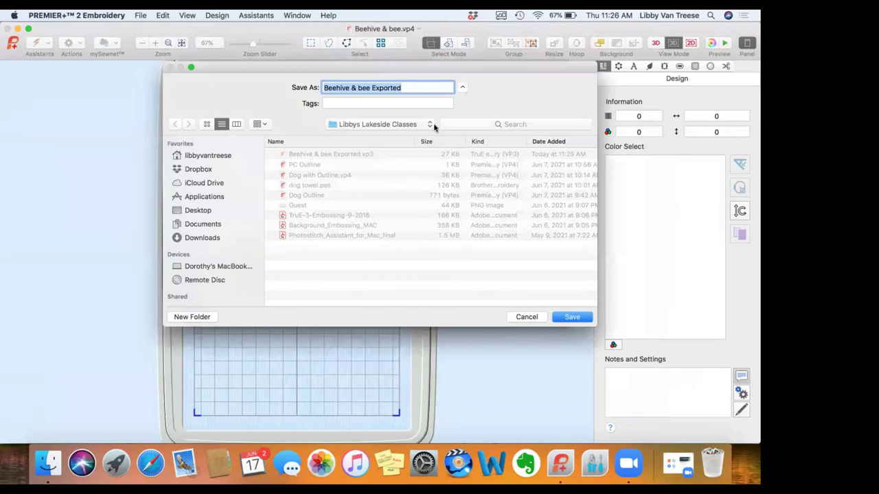
click(229, 157)
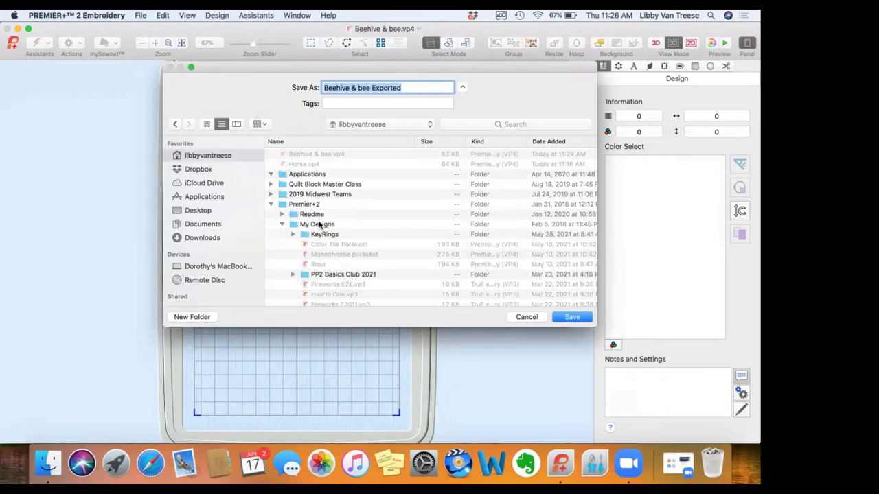
scroll(310, 223, down, 2)
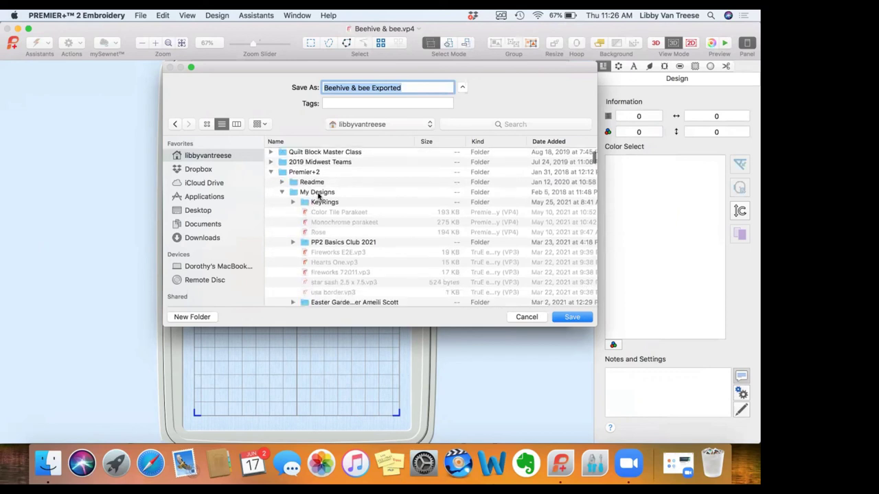
click(317, 193)
double_click(317, 193)
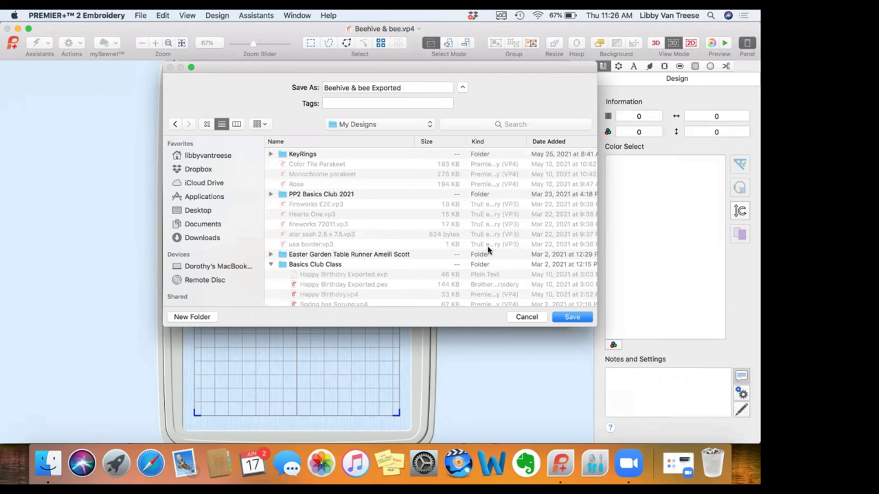
click(571, 320)
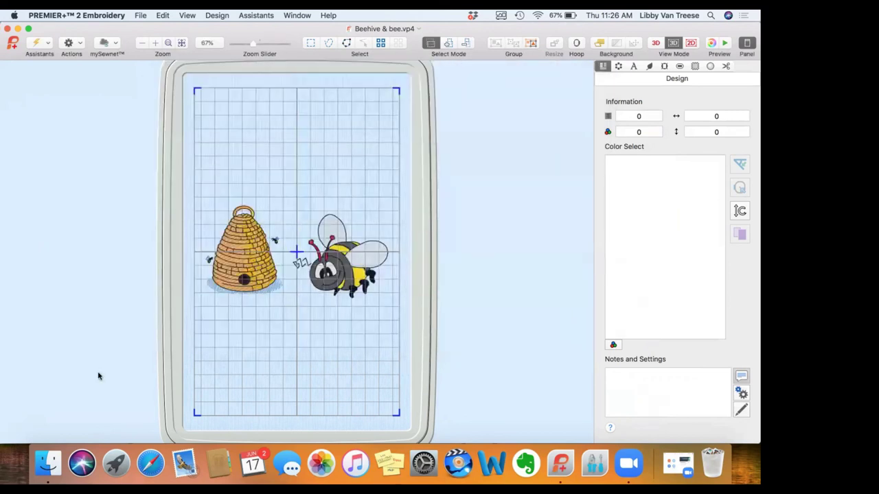
Check the My Designs folder in Finder for the exported file, close the Finder window and reselect the combined design in Premier+ 2 Embroidery.
click(48, 464)
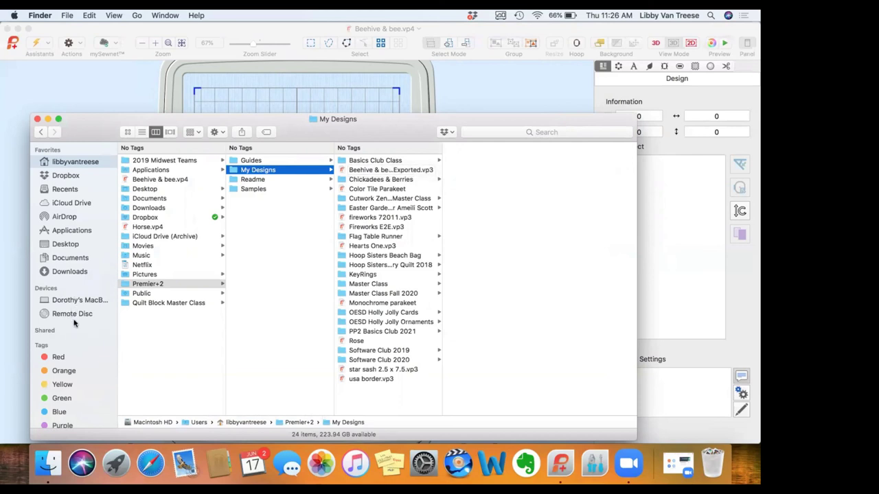
click(38, 120)
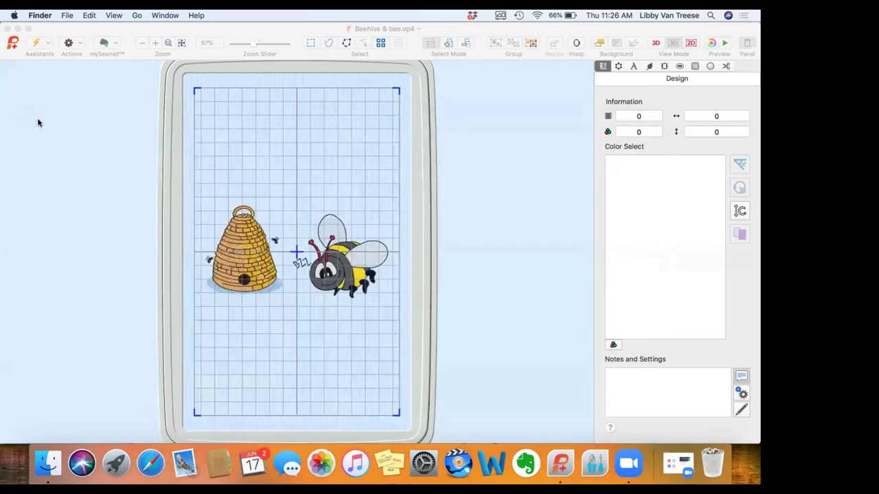
click(246, 242)
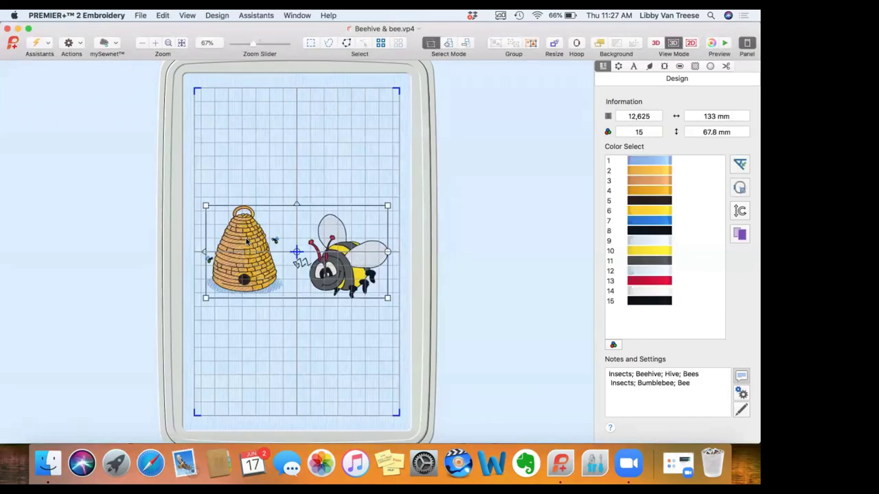